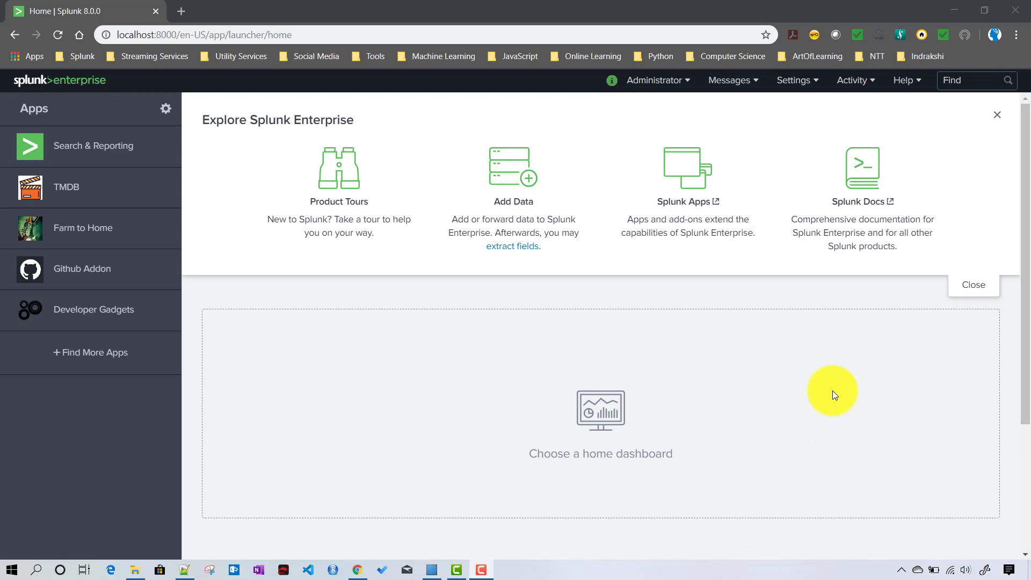
# From Settings > Fields, add a new workflow action with destination app tmdb
pyautogui.click(801, 87)
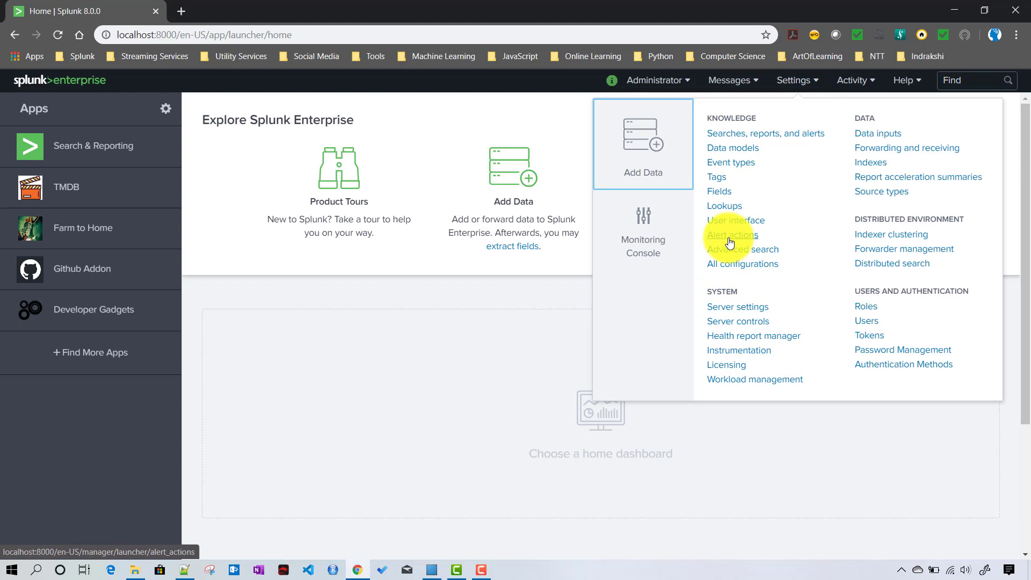
pyautogui.click(728, 194)
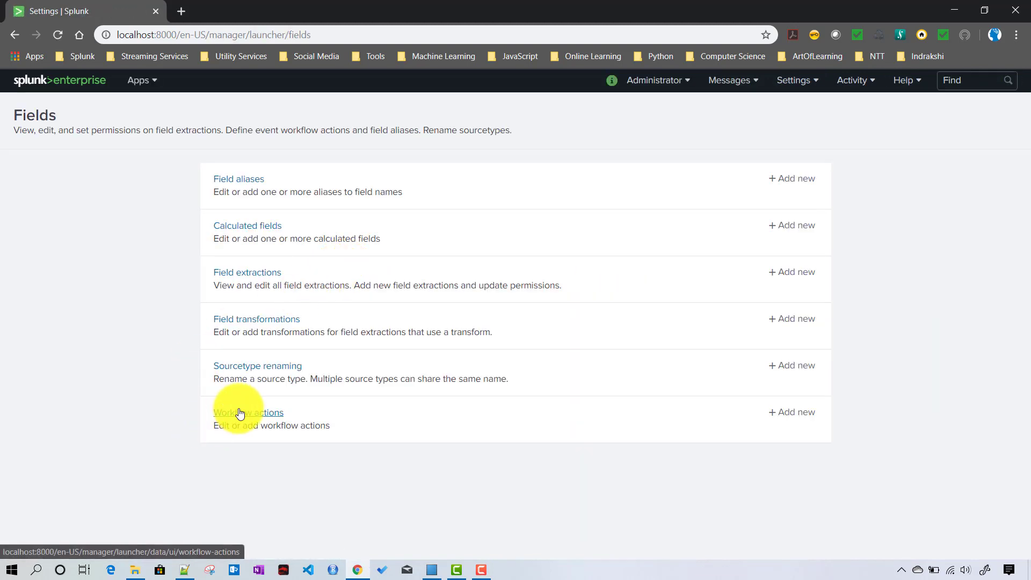
pyautogui.click(783, 416)
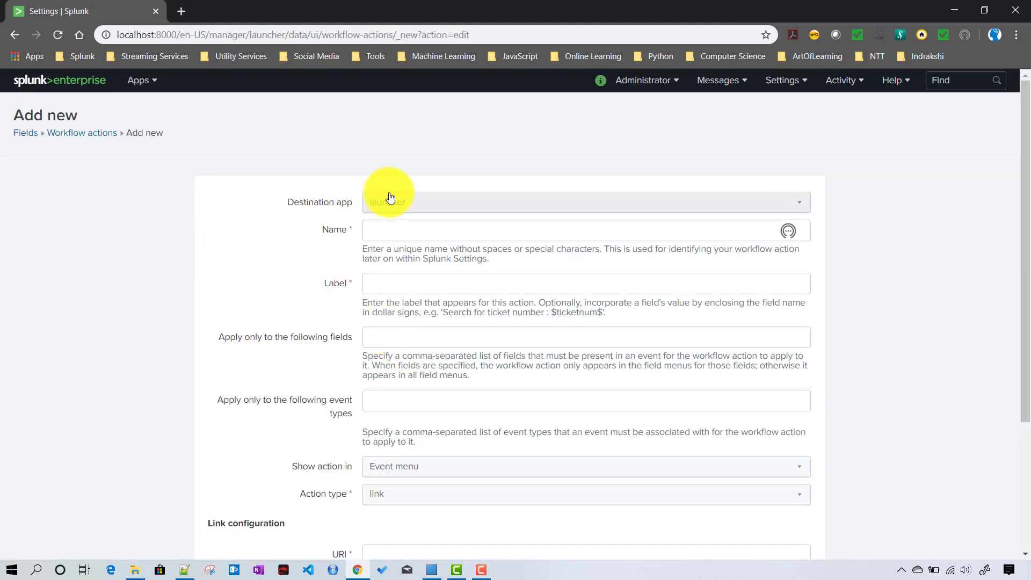
pyautogui.click(397, 202)
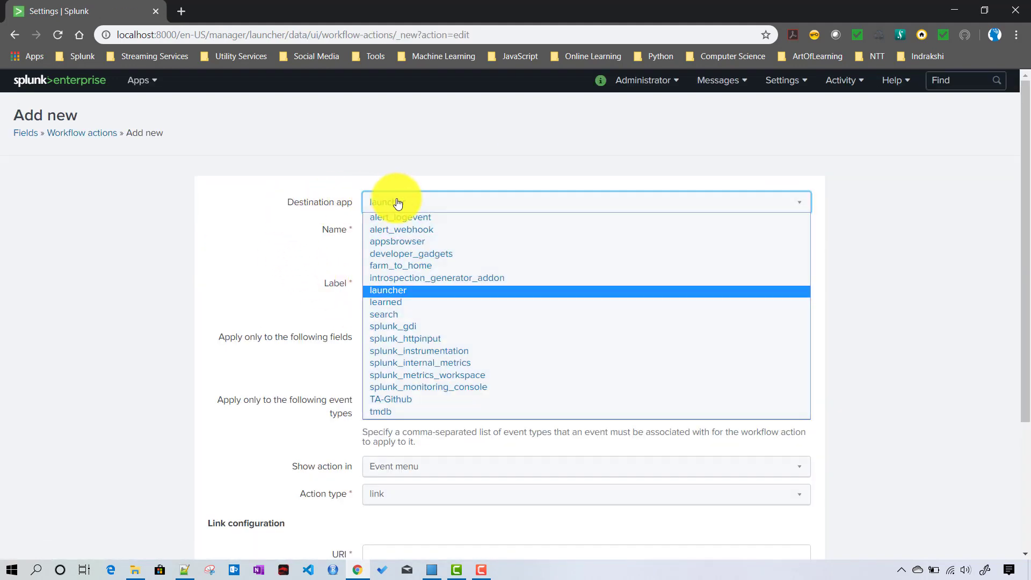
pyautogui.click(395, 411)
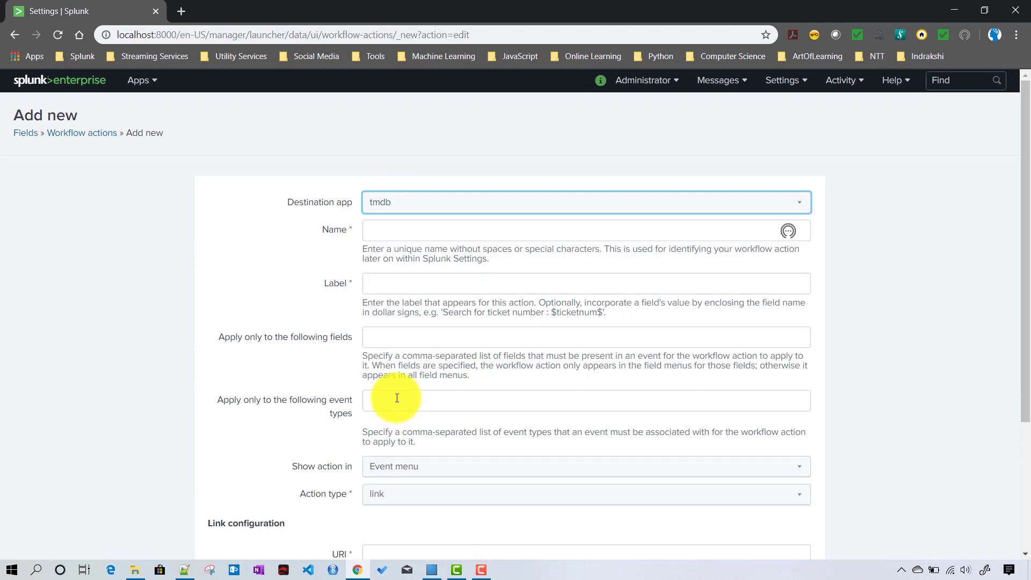
pyautogui.click(393, 235)
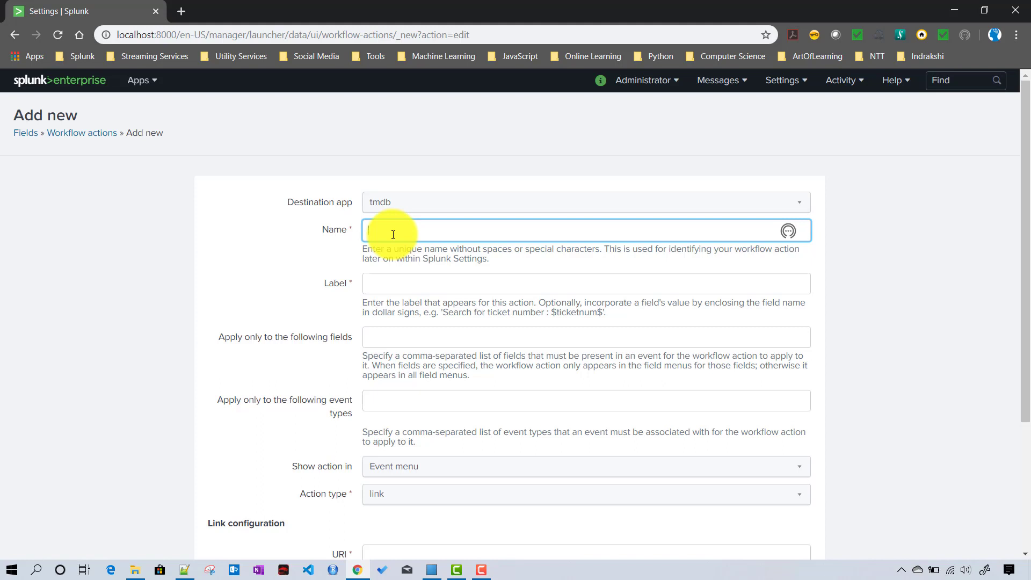
# Name the workflow action search_wf and start typing its label
pyautogui.write('search_wf')
pyautogui.click(390, 282)
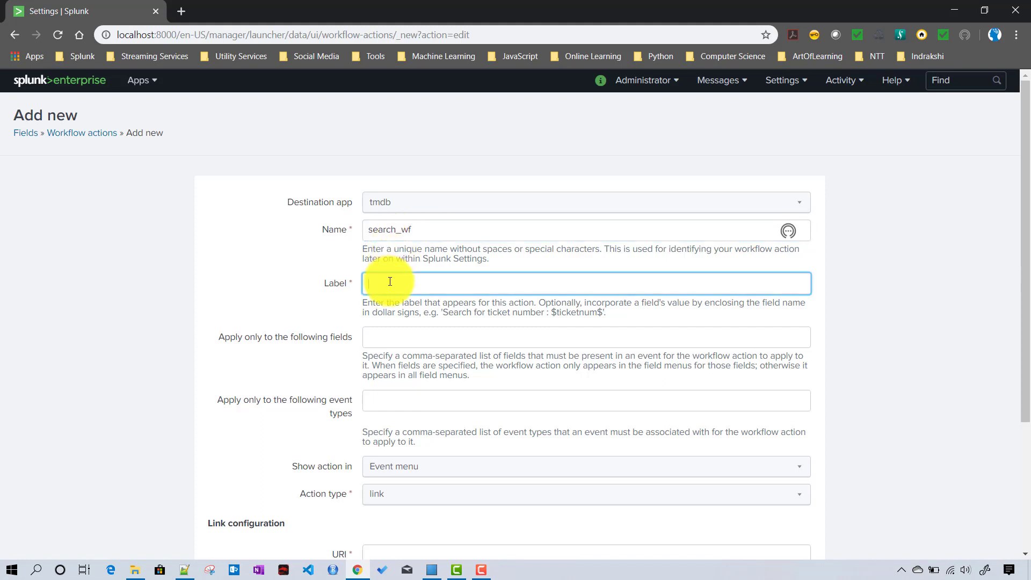
pyautogui.write('Exa')
pyautogui.write('p')
pyautogui.write('lad')
pyautogui.press('BackSpace')
pyautogui.press('BackSpace')
pyautogui.press('BackSpace')
pyautogui.write('n')
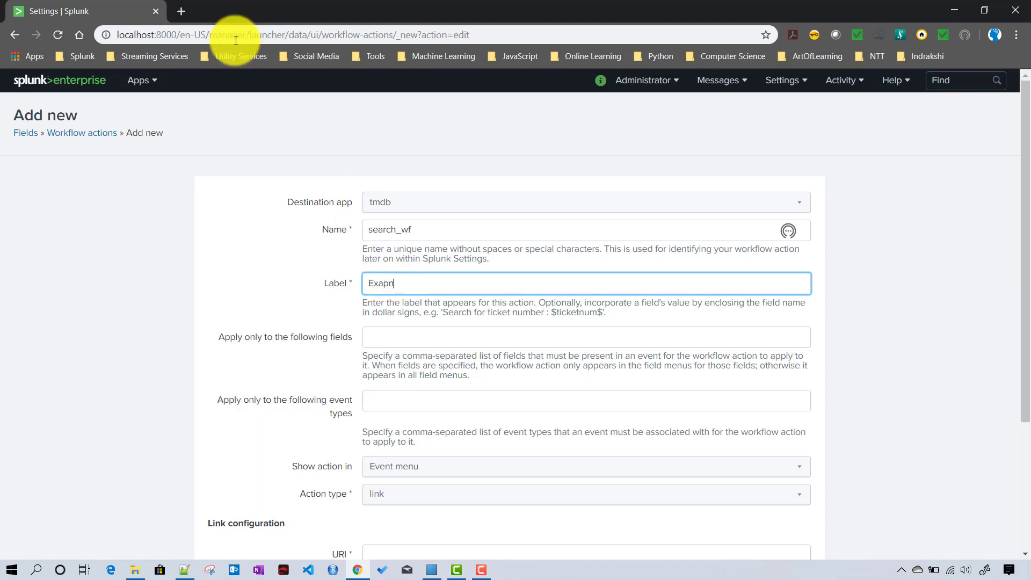
# Open the TMDB app in a new browser tab
pyautogui.click(142, 81)
pyautogui.rightClick(94, 130)
pyautogui.press('Escape')
pyautogui.click(225, 11)
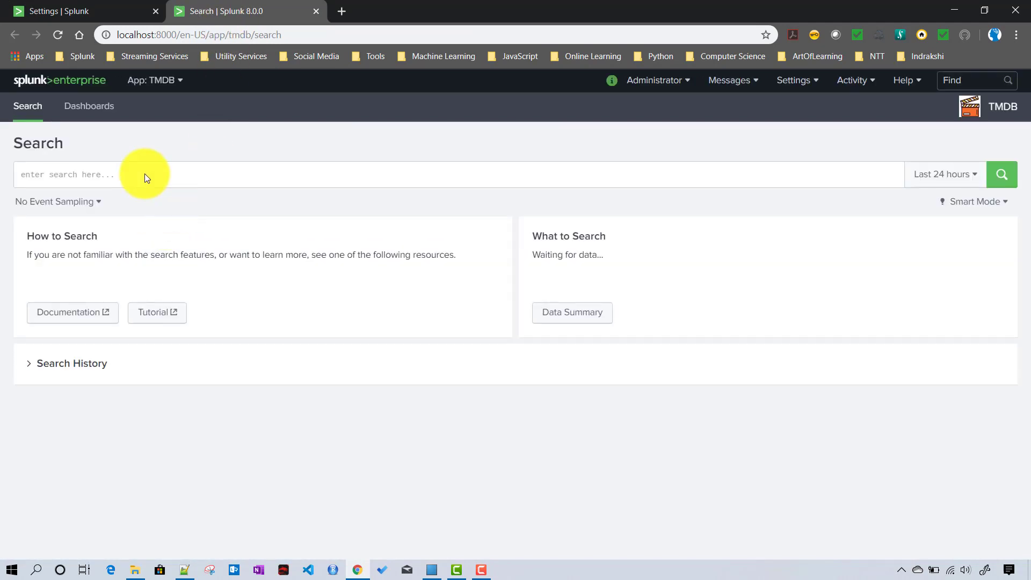
# Search index="tmdb_index" over All time
pyautogui.click(143, 173)
pyautogui.write('index')
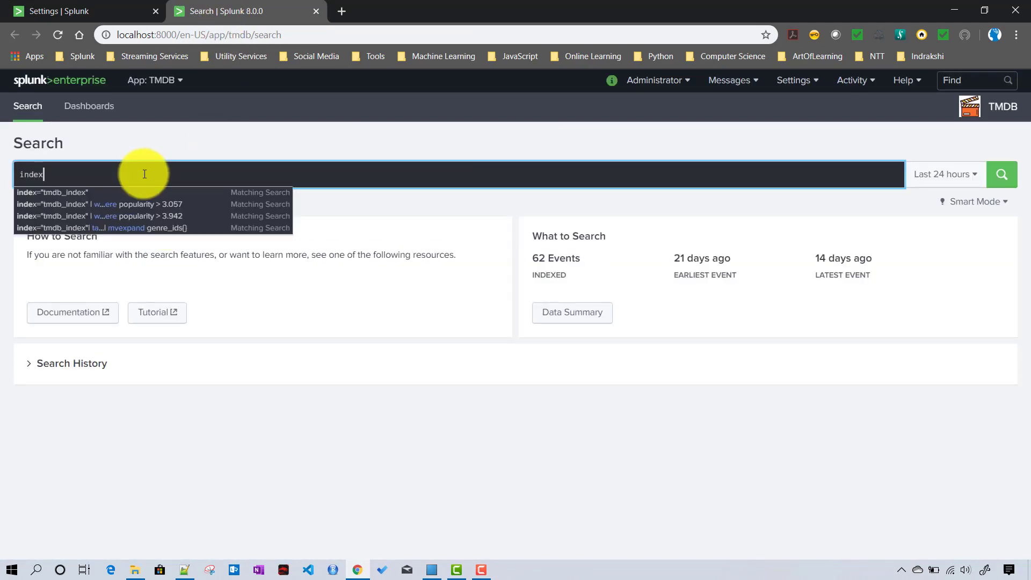
pyautogui.press('Down')
pyautogui.press('Down')
pyautogui.press('Down')
pyautogui.press('Down')
pyautogui.press('Return')
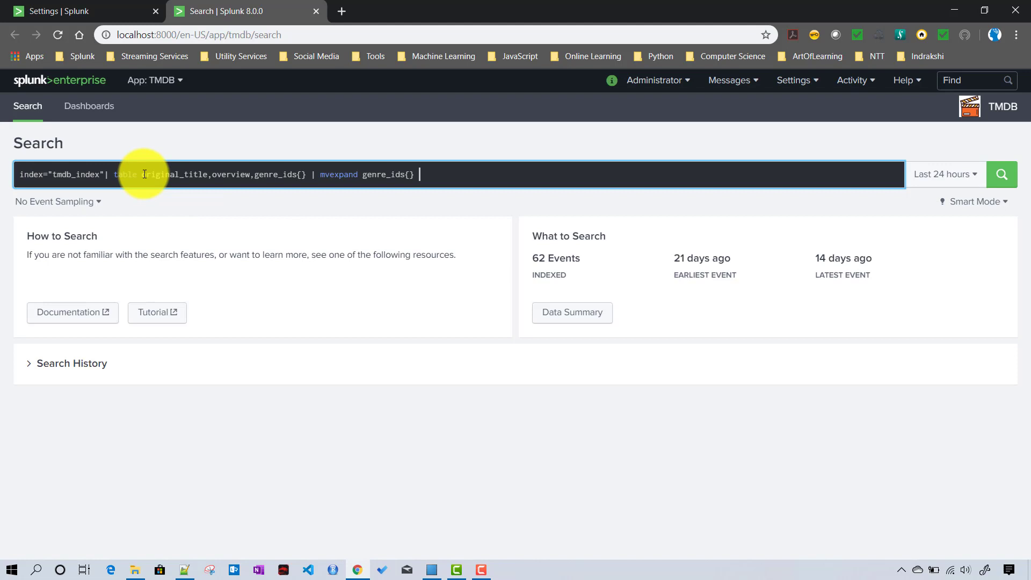
pyautogui.keyDown('shift'); pyautogui.click(114, 173); pyautogui.keyUp('shift')
pyautogui.press('BackSpace')
pyautogui.press('BackSpace')
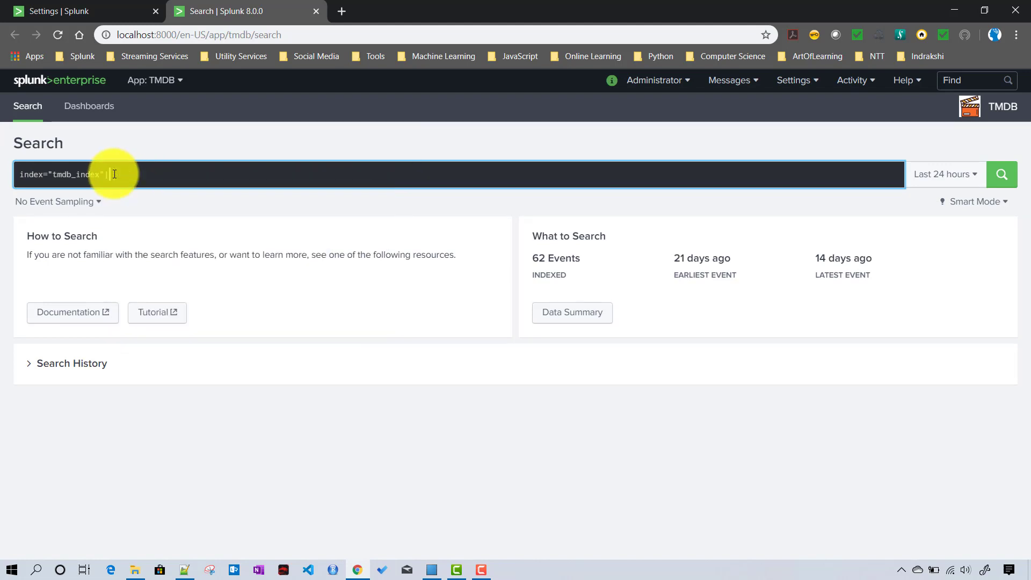
pyautogui.press('BackSpace')
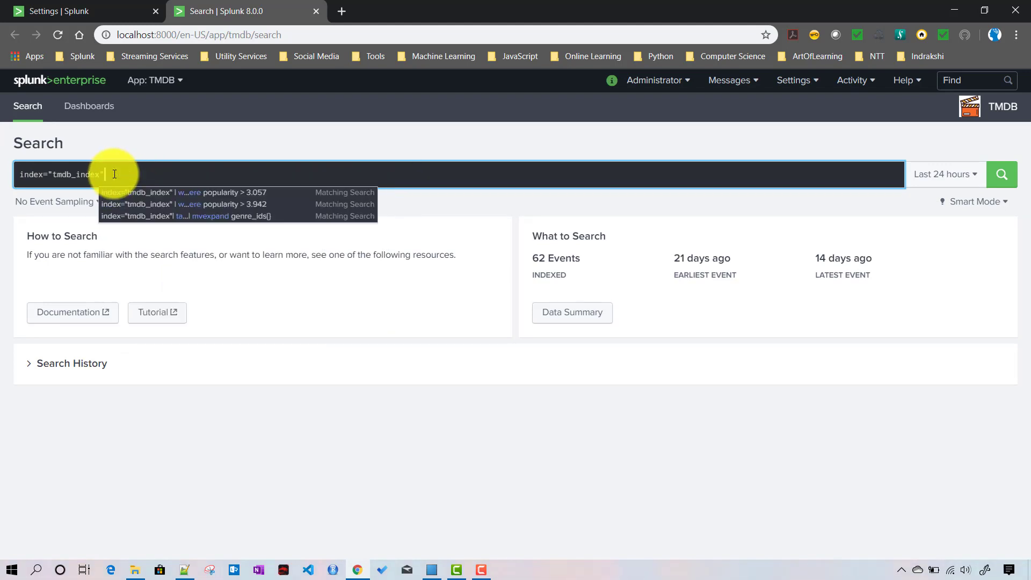
pyautogui.click(951, 186)
pyautogui.click(916, 242)
pyautogui.click(1002, 175)
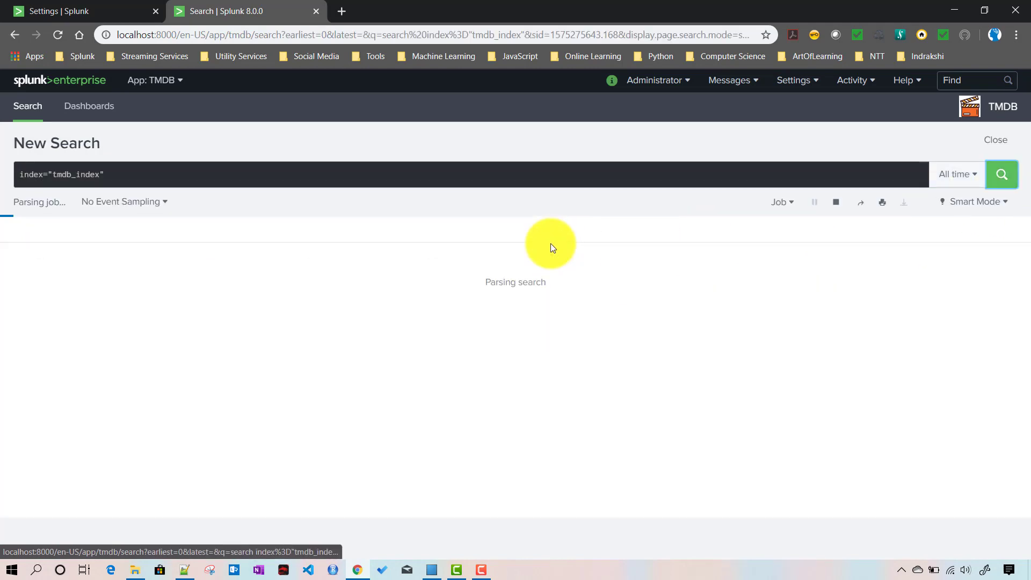
# Expand the genre_ids list of Justified Force, then go back to the workflow action form
pyautogui.scroll(-4, 252, 349)
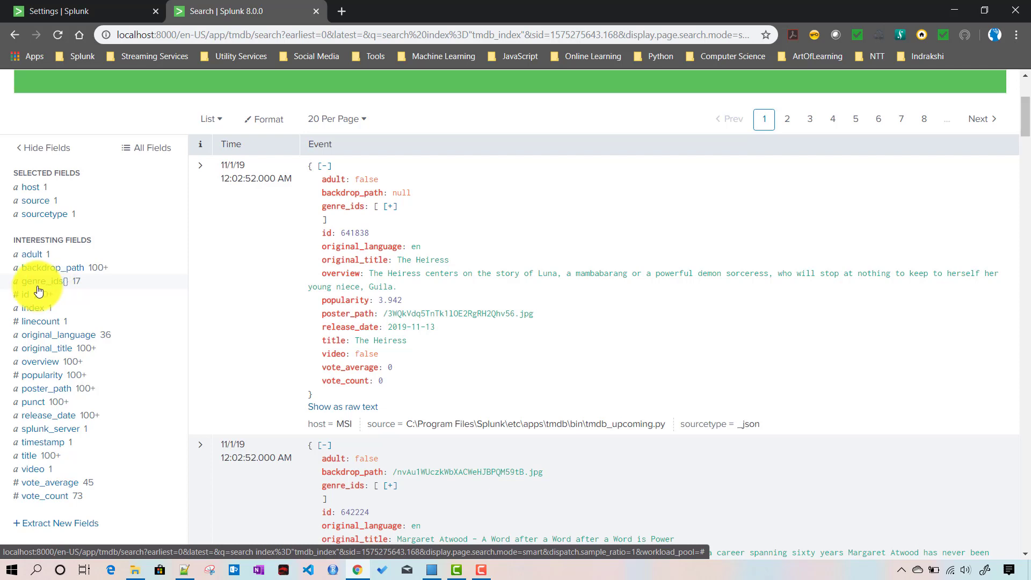
pyautogui.scroll(-4, 360, 368)
pyautogui.scroll(-5, 369, 370)
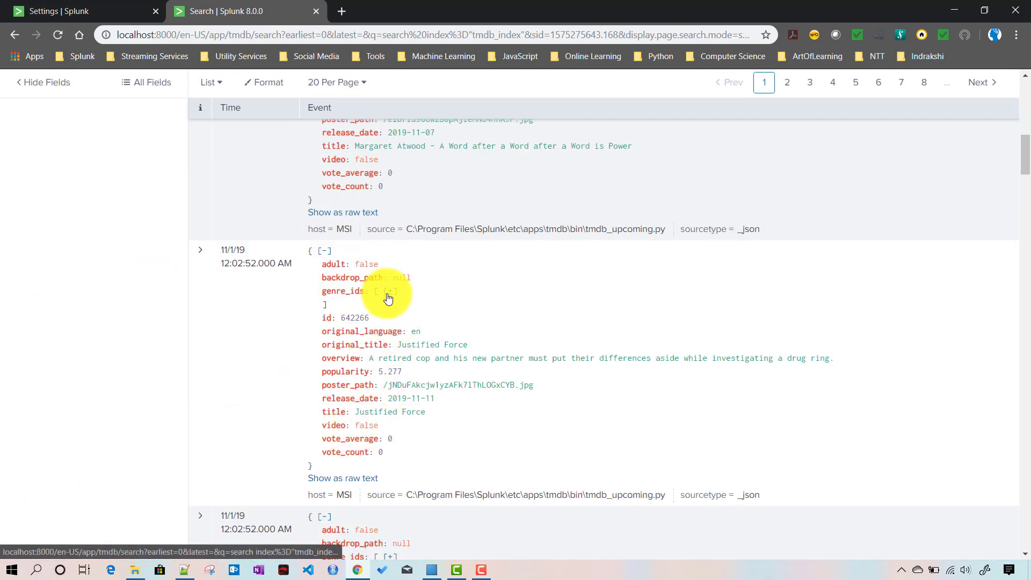
pyautogui.click(388, 293)
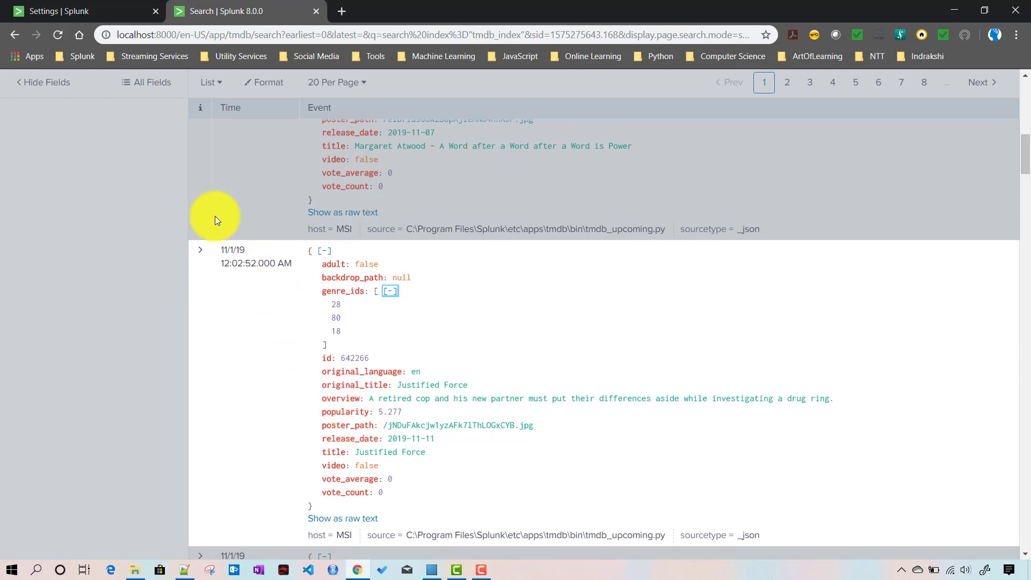
pyautogui.click(91, 6)
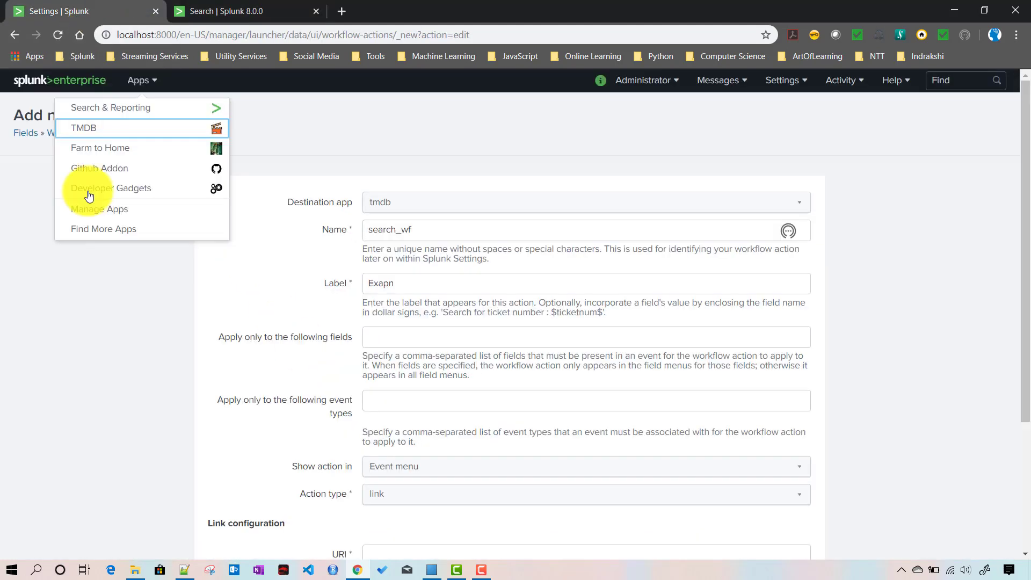
# Complete the action's label as 'Exapnd Genre Id'
pyautogui.click(404, 283)
pyautogui.write('d Gen')
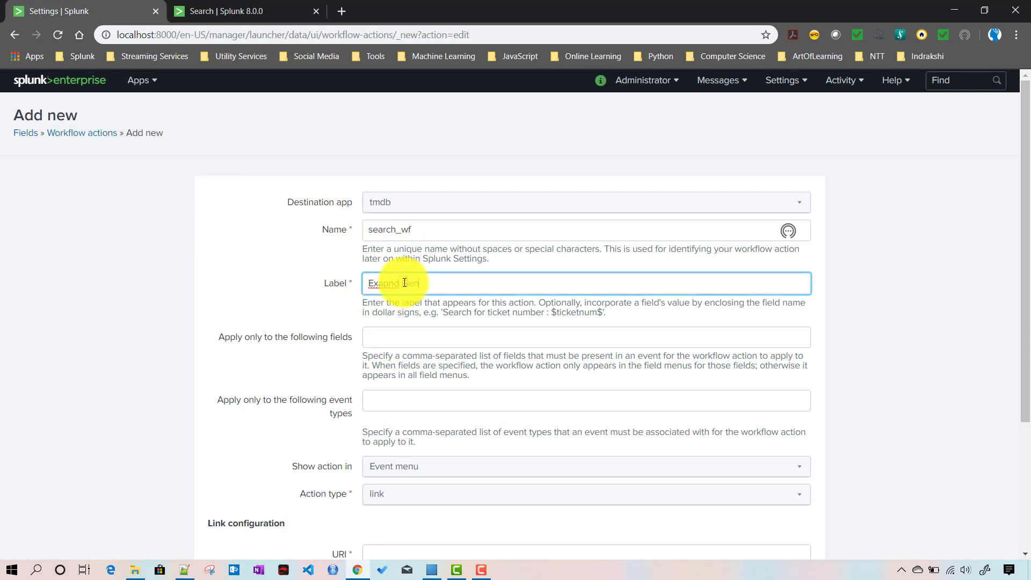
pyautogui.write('re Id')
pyautogui.click(410, 337)
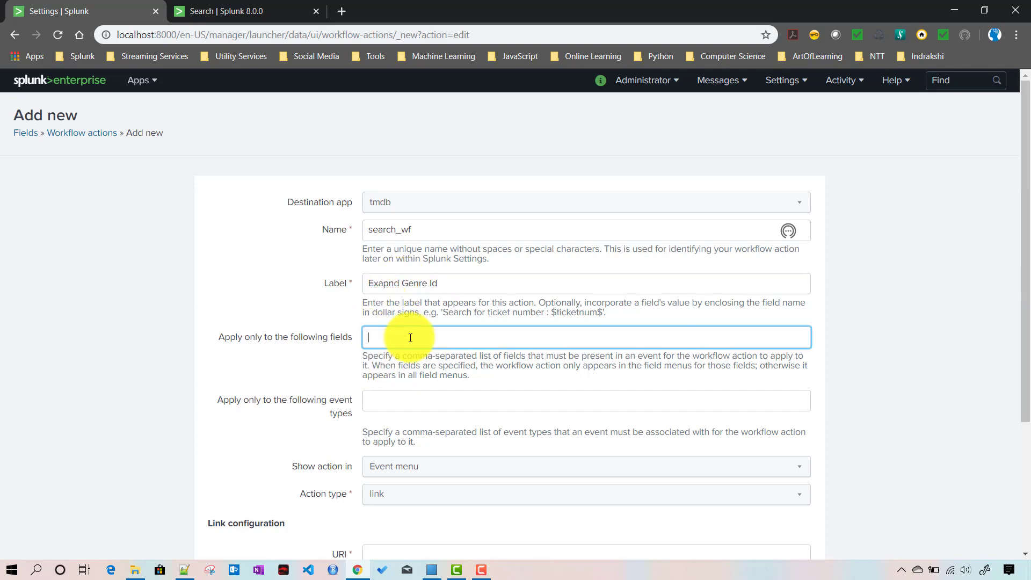
# Copy the genre_ids[] field name from search results into 'Apply only to the following fields'
pyautogui.click(246, 11)
pyautogui.scroll(5, 144, 388)
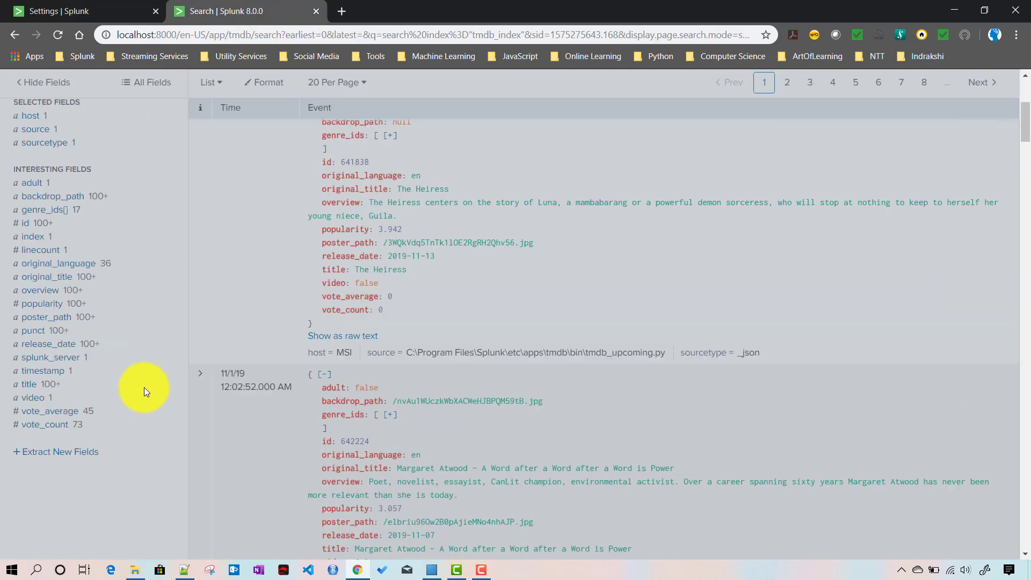
pyautogui.scroll(3, 144, 387)
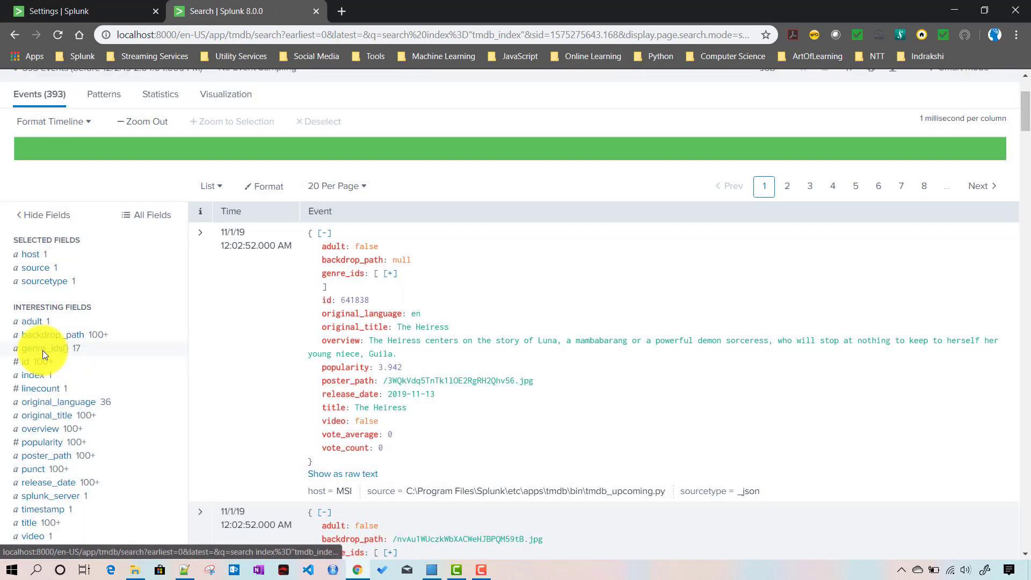
pyautogui.click(43, 350)
pyautogui.moveTo(272, 205); pyautogui.dragTo(198, 207)
pyautogui.hotkey('ctrl', 'c')
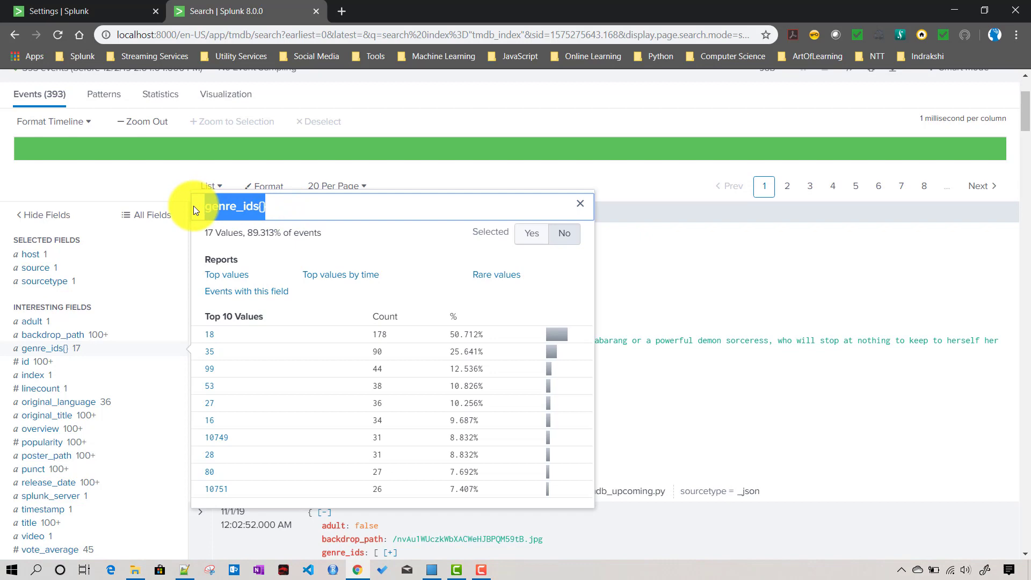
pyautogui.click(96, 17)
pyautogui.hotkey('ctrl', 'v')
pyautogui.scroll(-3, 424, 309)
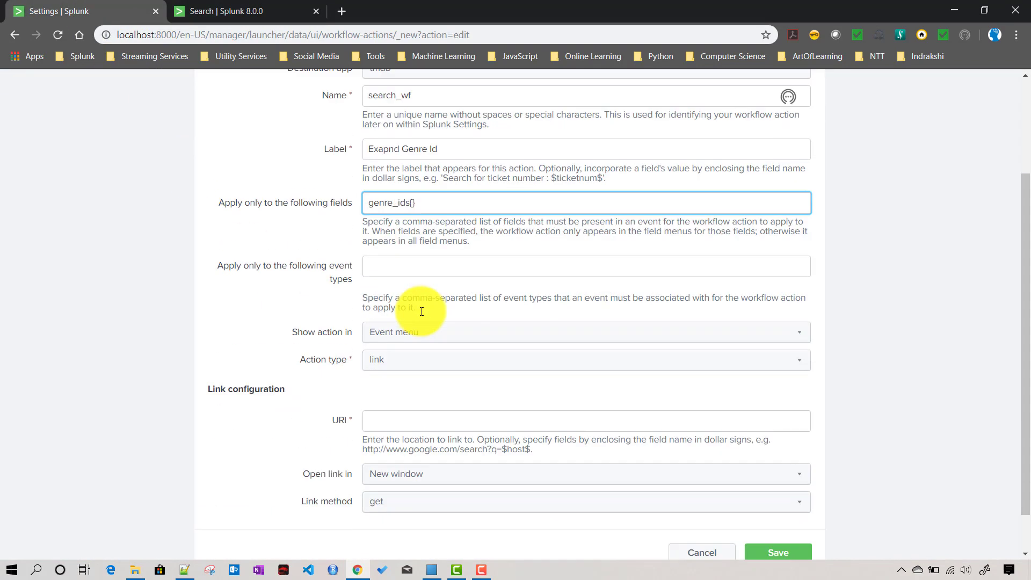
# Show the action in both event and field menus
pyautogui.click(396, 259)
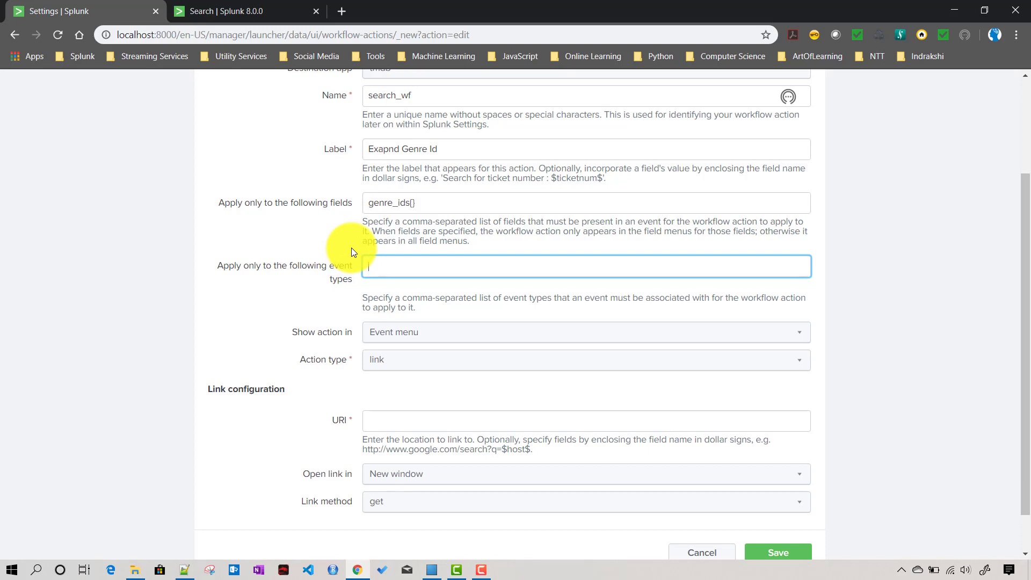
pyautogui.click(401, 333)
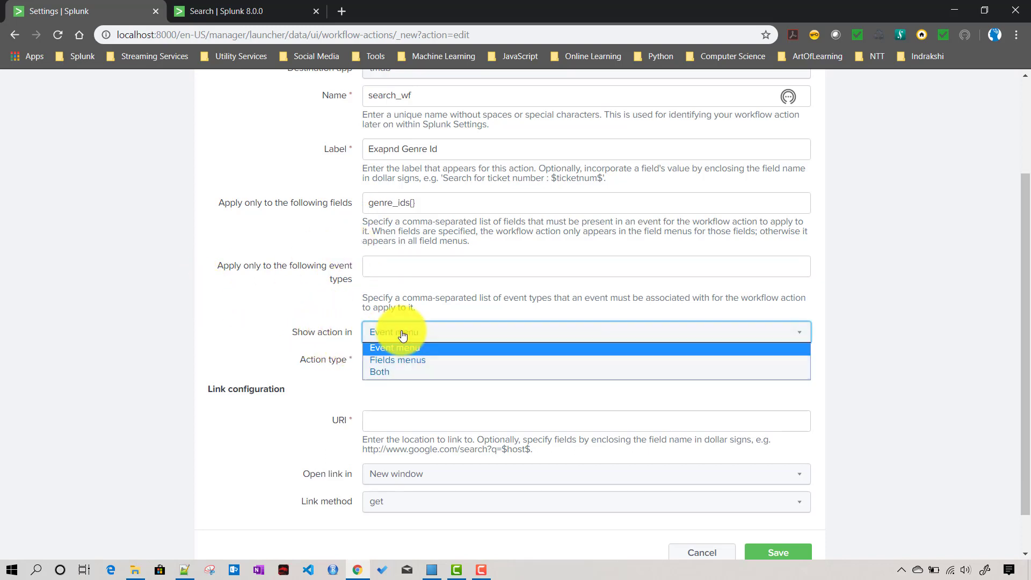
pyautogui.click(390, 374)
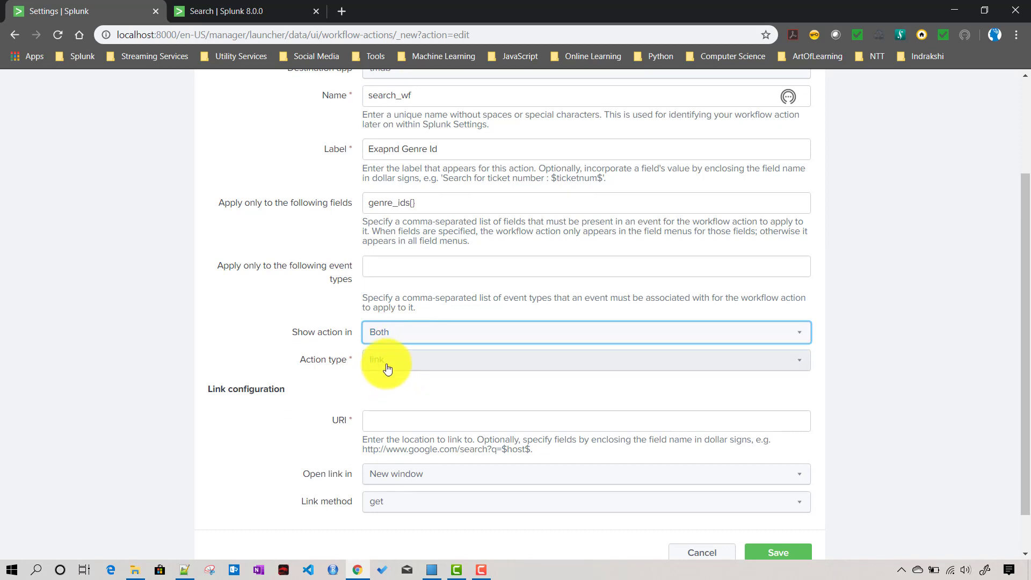
# Set the action type to search and begin its search string
pyautogui.click(388, 365)
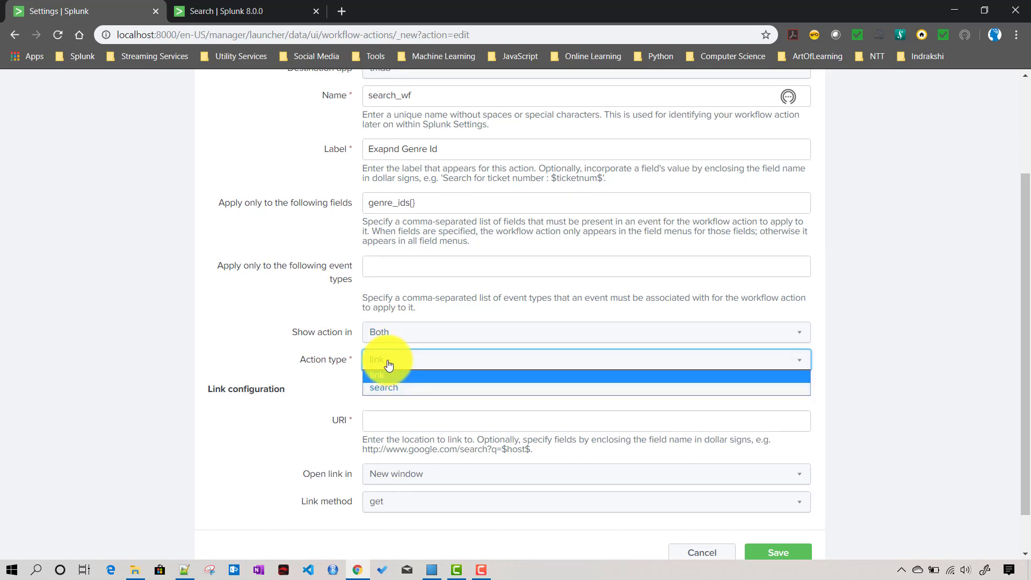
pyautogui.click(388, 388)
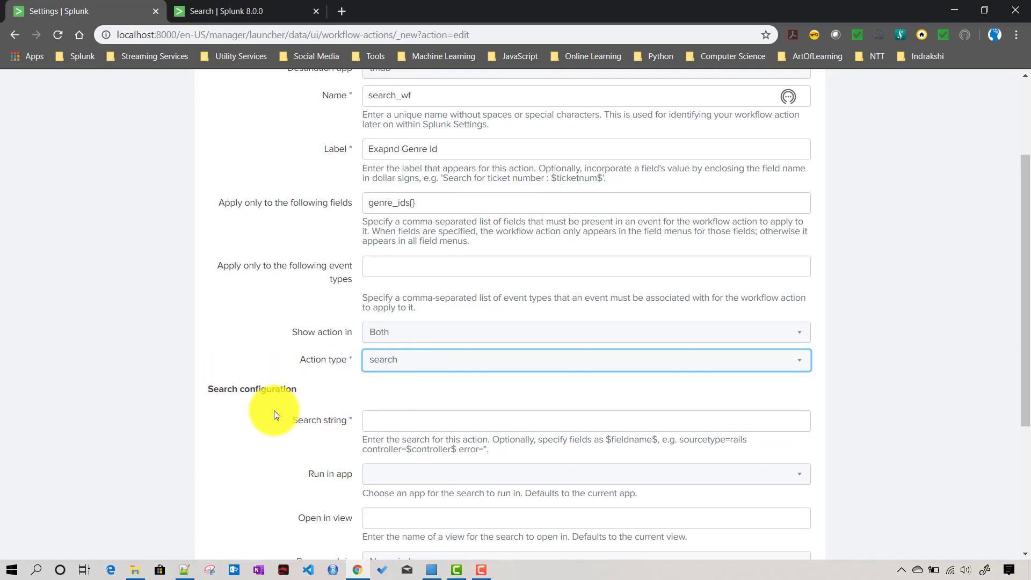
pyautogui.scroll(-3, 273, 410)
pyautogui.tripleClick(264, 255)
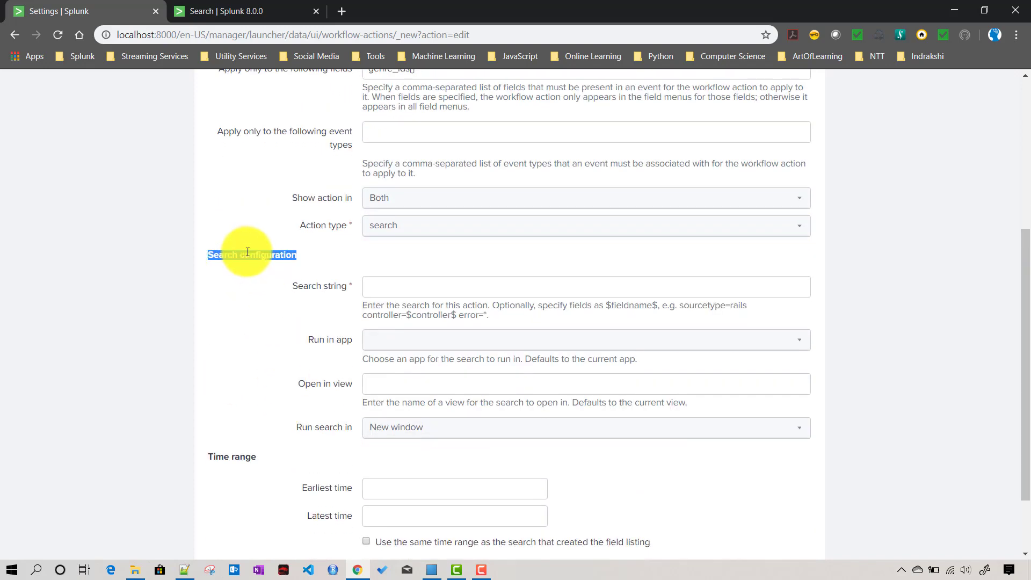
pyautogui.click(403, 291)
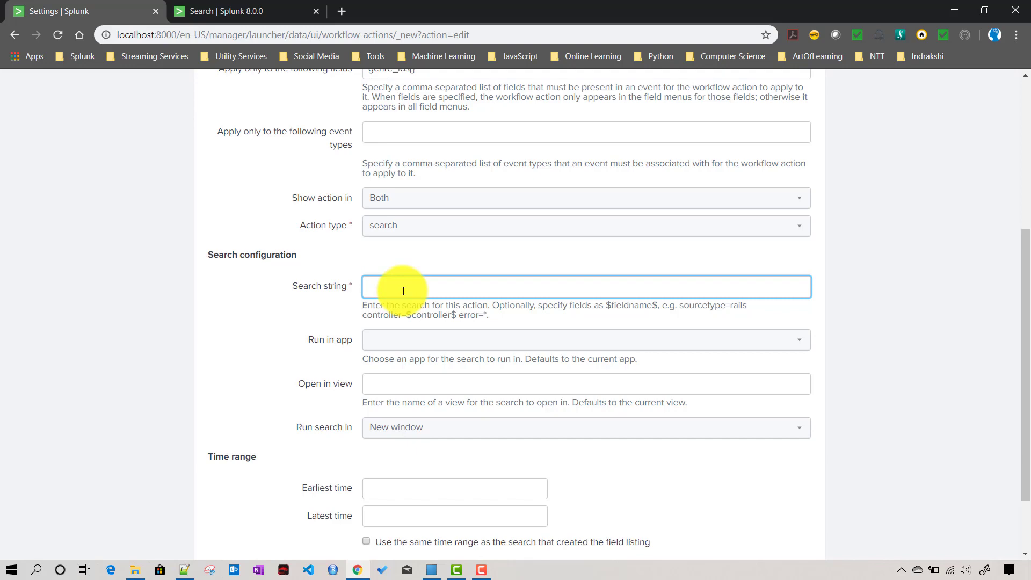
pyautogui.click(208, 7)
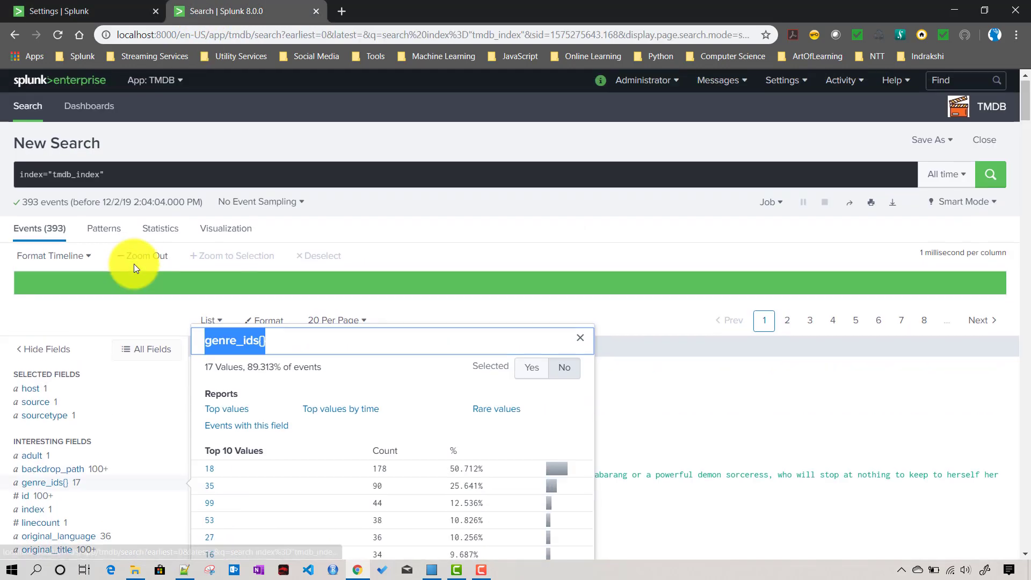
# Copy the index="tmdb_index" query into the action's search string
pyautogui.click(121, 174)
pyautogui.hotkey('ctrl', 'a')
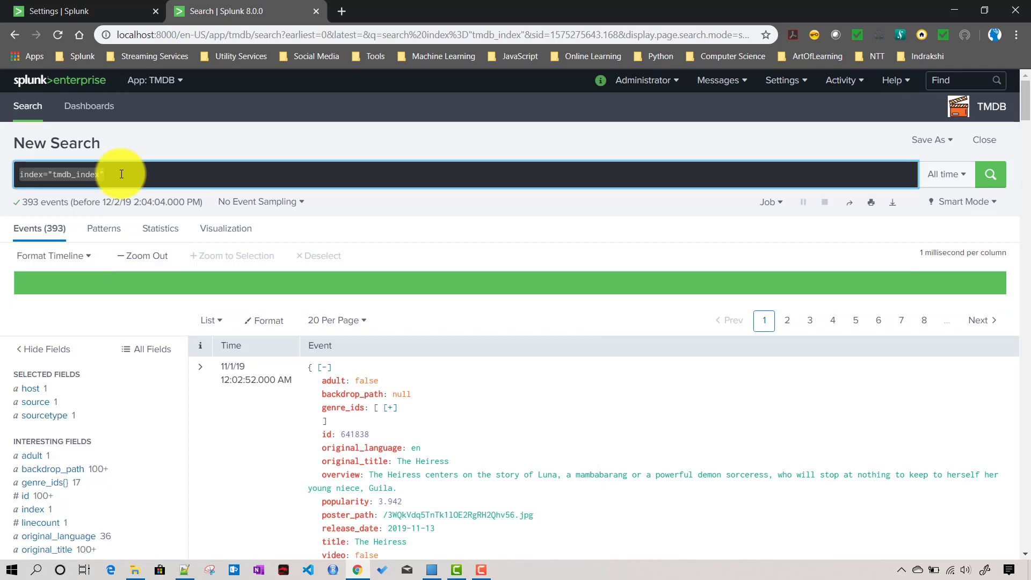
pyautogui.hotkey('ctrl', 'c')
pyautogui.click(75, 12)
pyautogui.hotkey('ctrl', 'v')
pyautogui.click(236, 15)
# Add '| table original_title,overview,genre_ids{}' to the search and run it
pyautogui.click(170, 171)
pyautogui.hotkey('shift', 'Return')
pyautogui.write('| ')
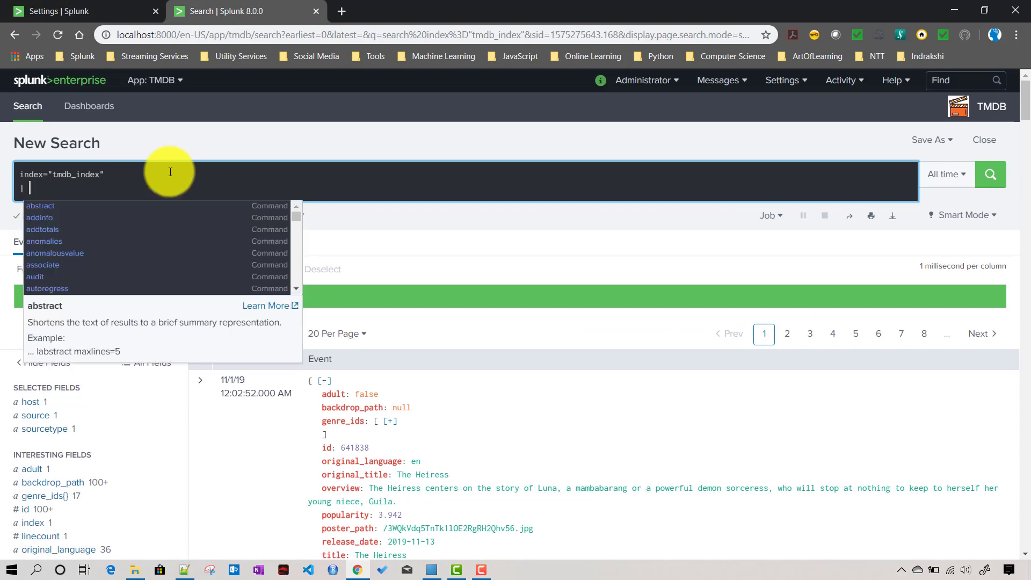
pyautogui.write('table')
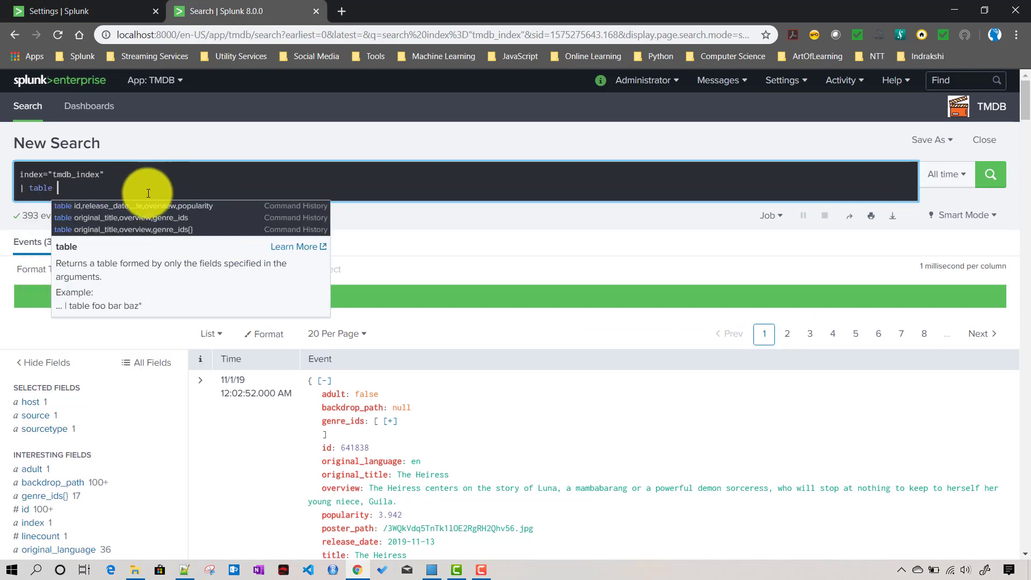
pyautogui.click(141, 229)
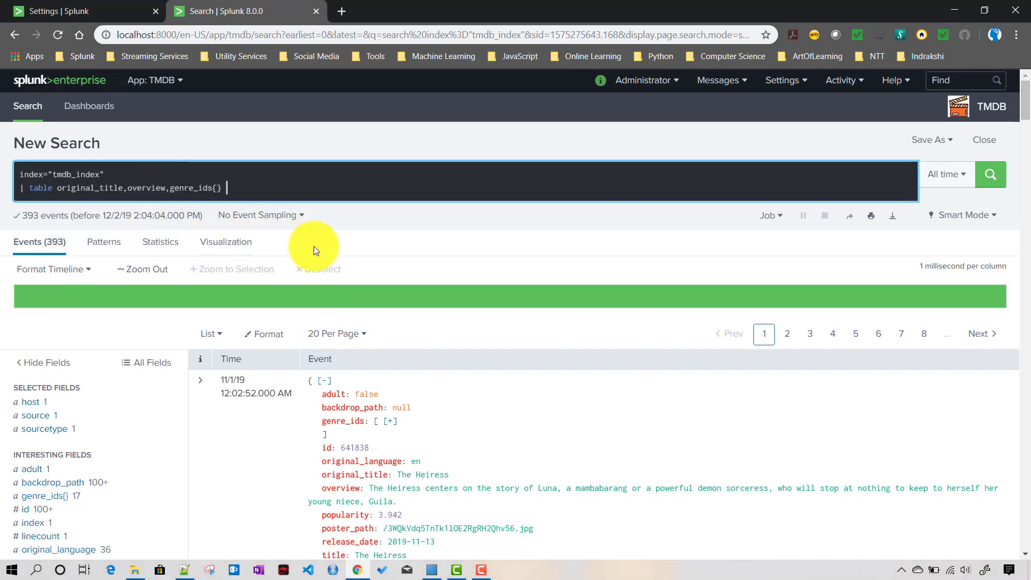
pyautogui.scroll(-2, 437, 467)
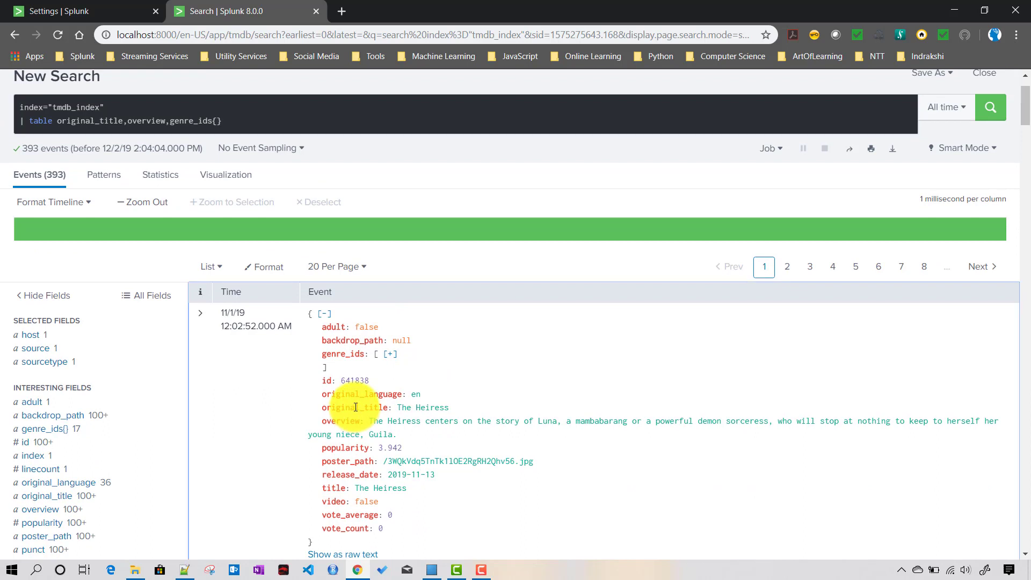
pyautogui.doubleClick(355, 408)
pyautogui.doubleClick(328, 421)
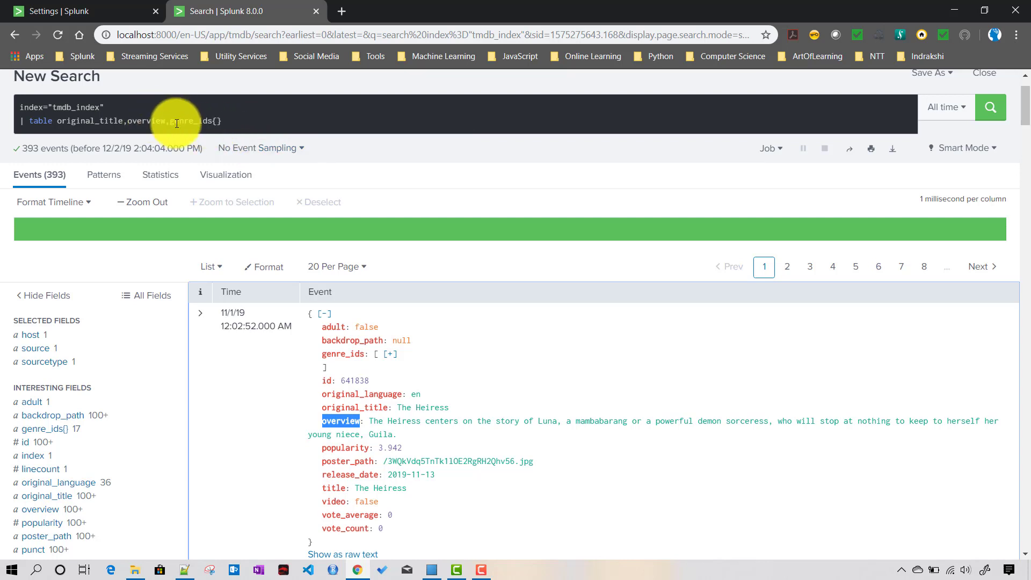
pyautogui.moveTo(169, 119); pyautogui.dragTo(236, 120)
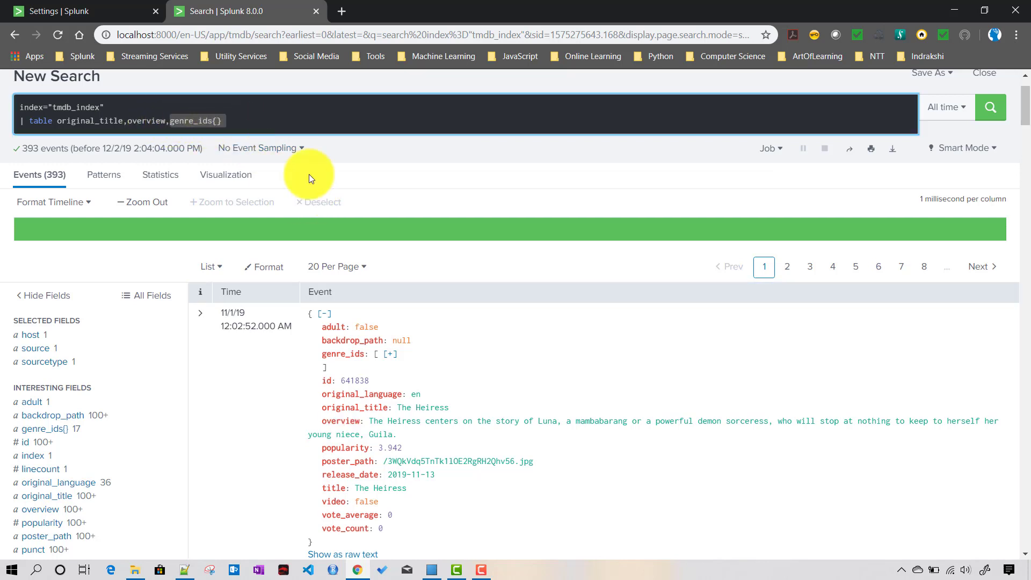
pyautogui.click(258, 121)
pyautogui.press('Return')
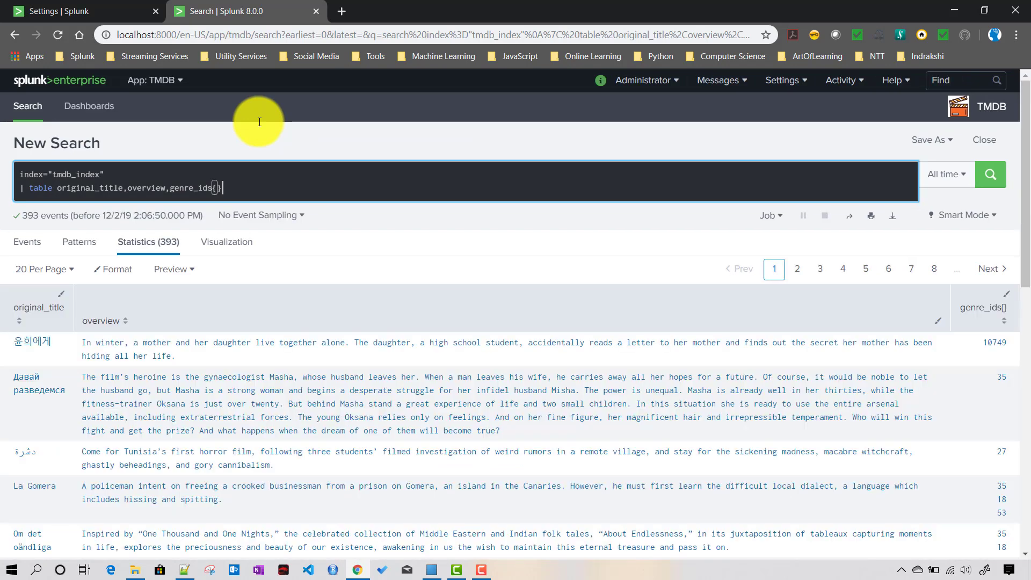
pyautogui.hotkey('shift', 'Return')
pyautogui.write('|')
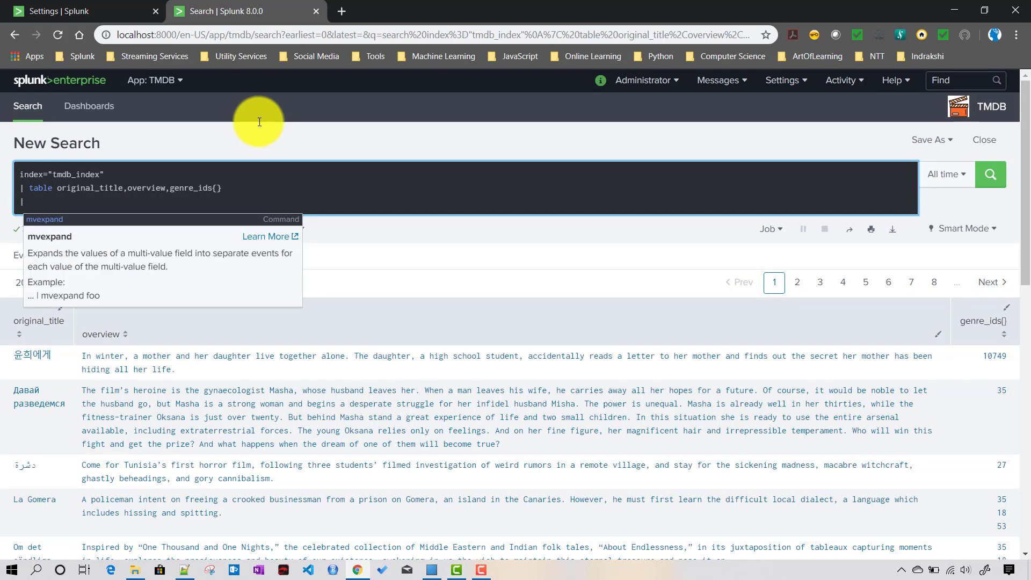
# Rerun the search with only the index filter to inspect the id field
pyautogui.click(63, 9)
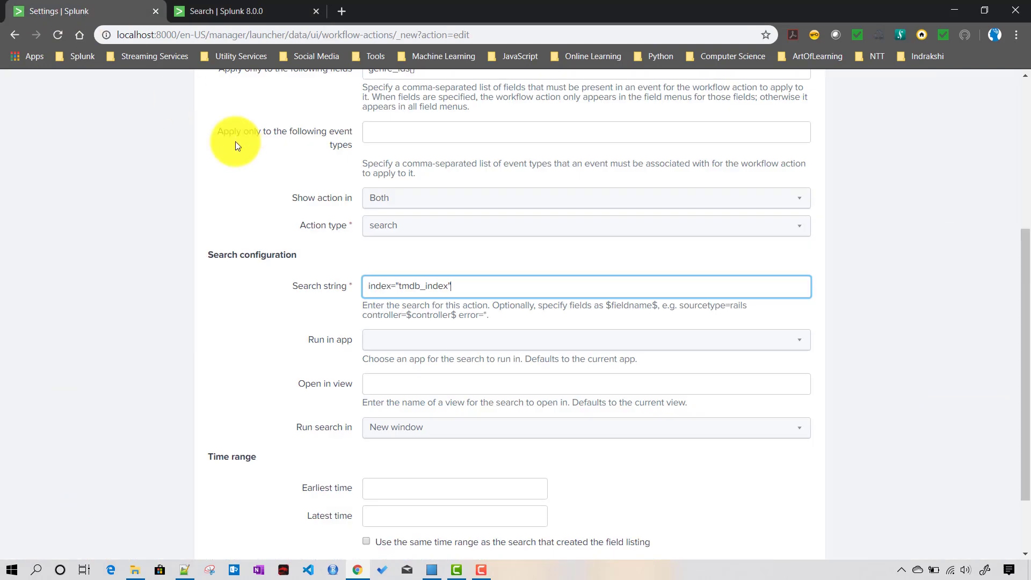
pyautogui.click(222, 9)
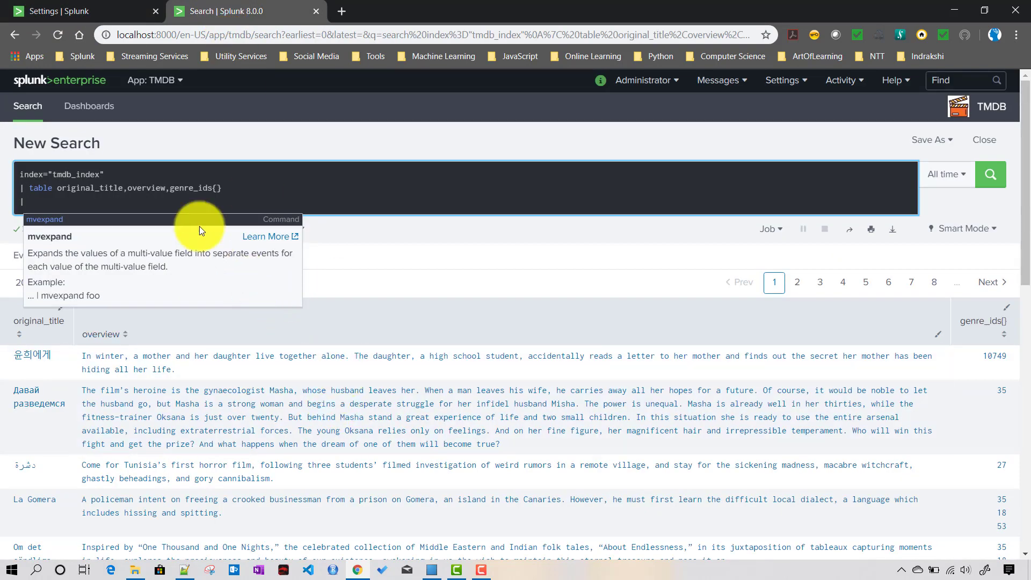
pyautogui.moveTo(58, 198); pyautogui.dragTo(6, 190)
pyautogui.press('BackSpace')
pyautogui.press('Return')
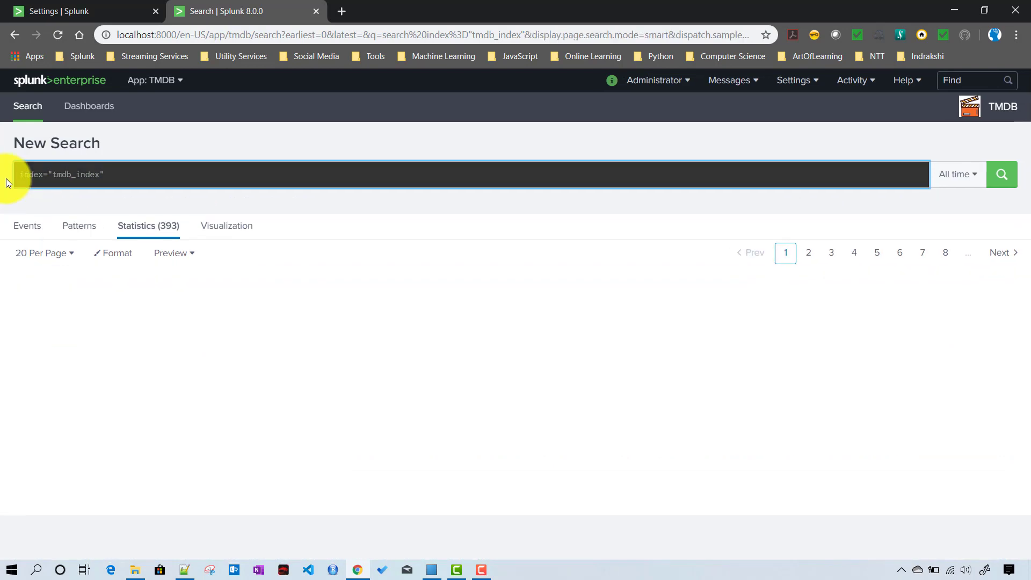
pyautogui.scroll(-2, 345, 368)
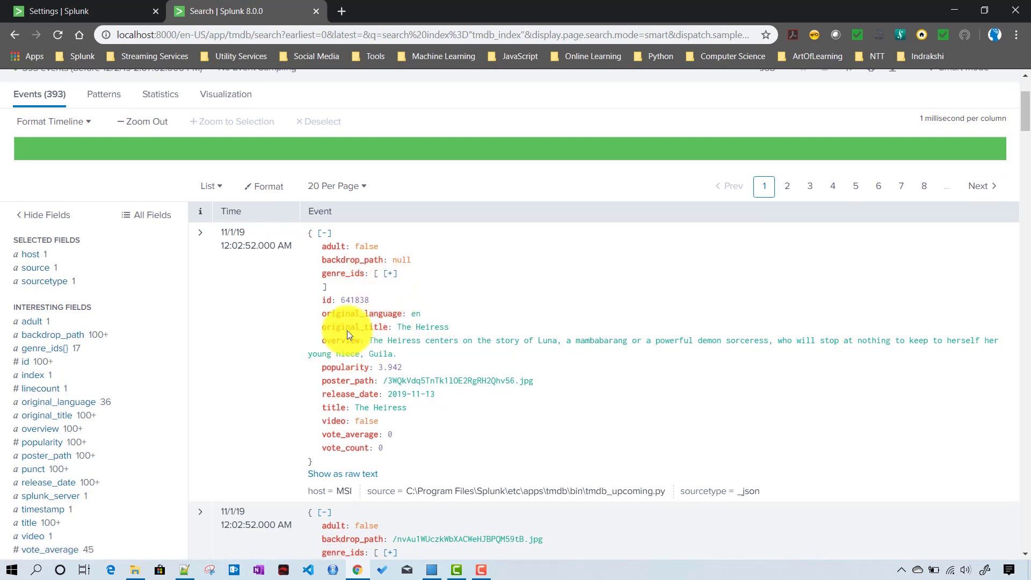
pyautogui.doubleClick(325, 299)
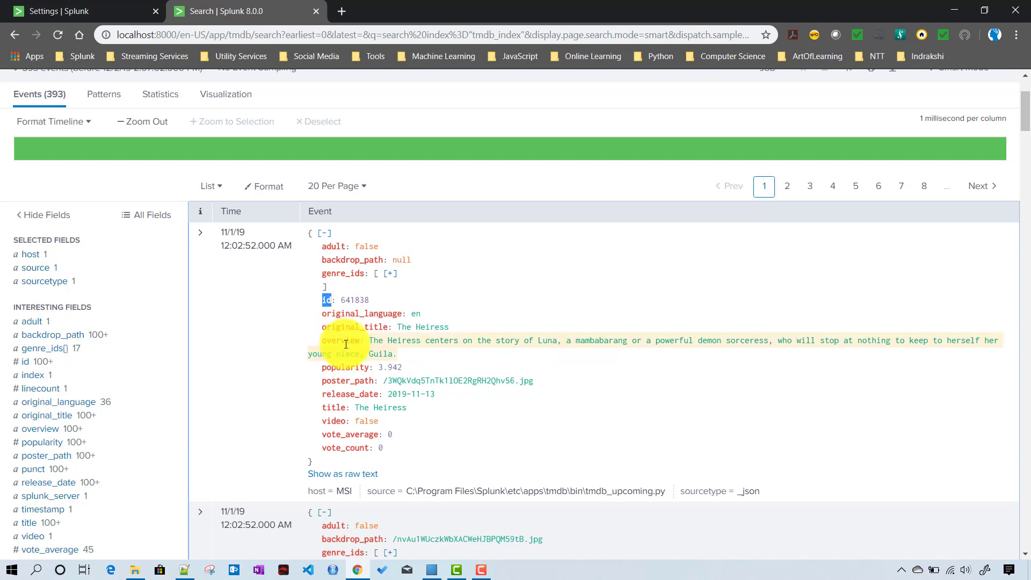
pyautogui.scroll(3, 346, 355)
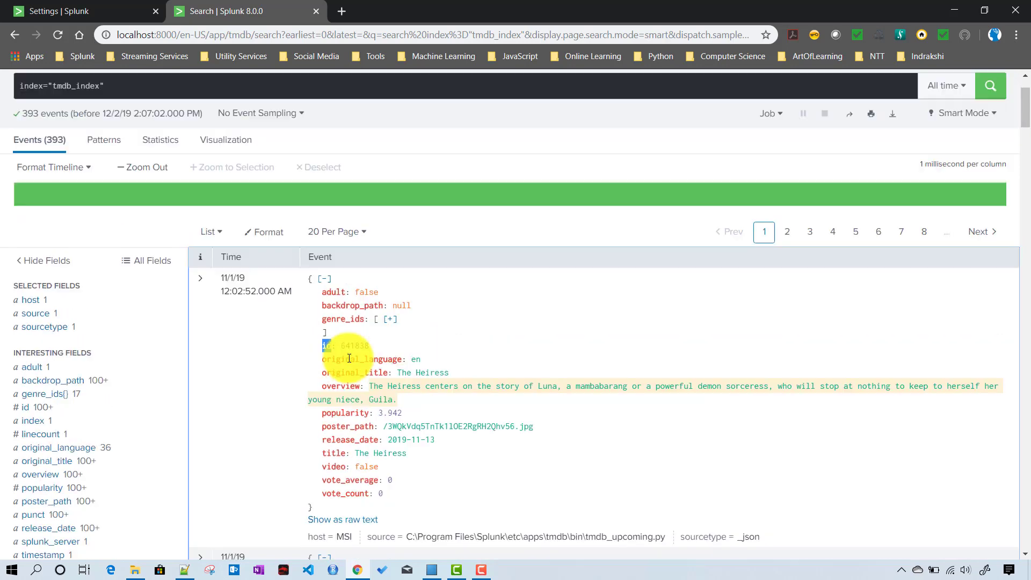
# Restore the table line, add '| mvexpand genre_ids{}', and run the search
pyautogui.click(154, 178)
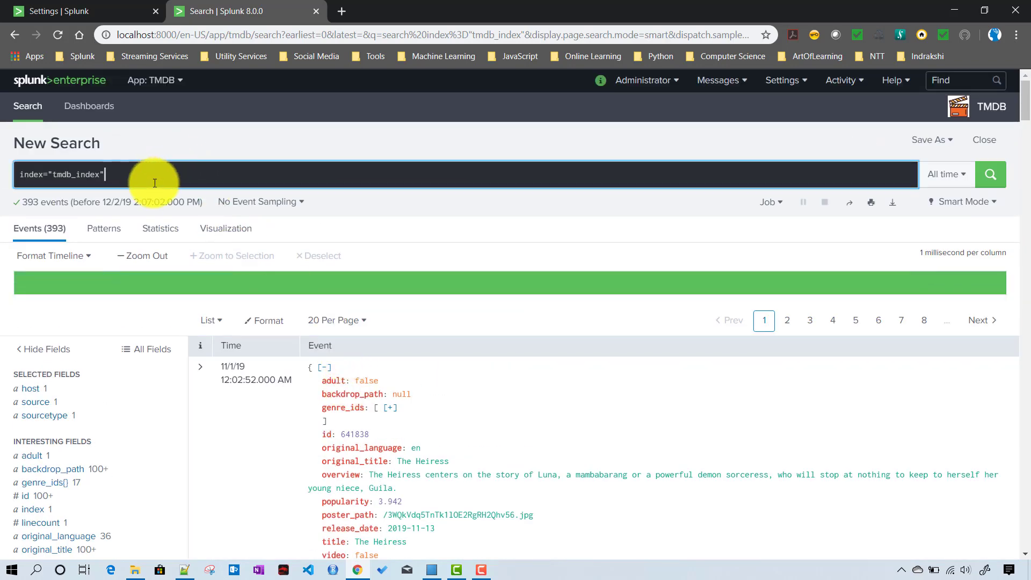
pyautogui.hotkey('ctrl', 'v')
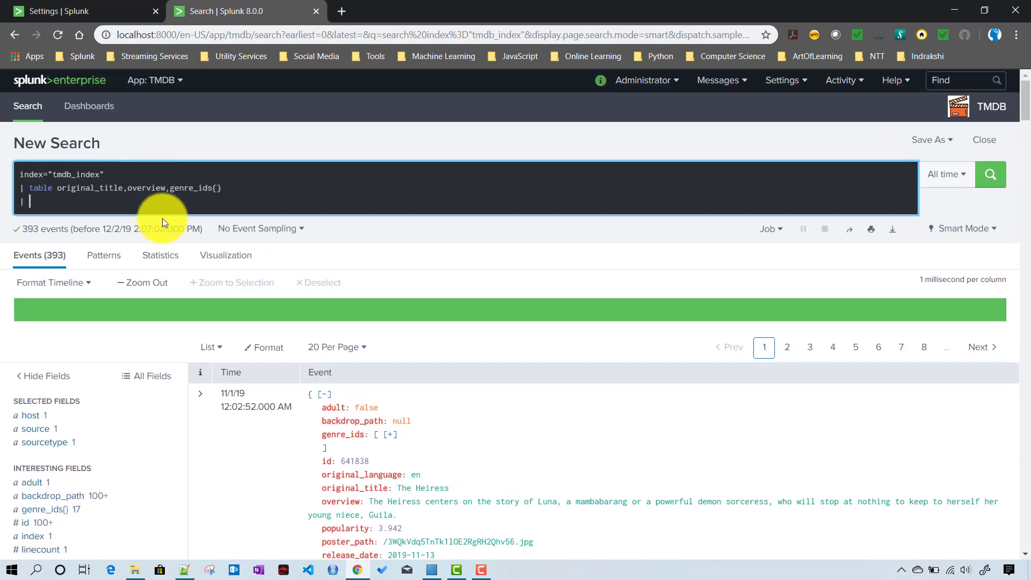
pyautogui.write('mv')
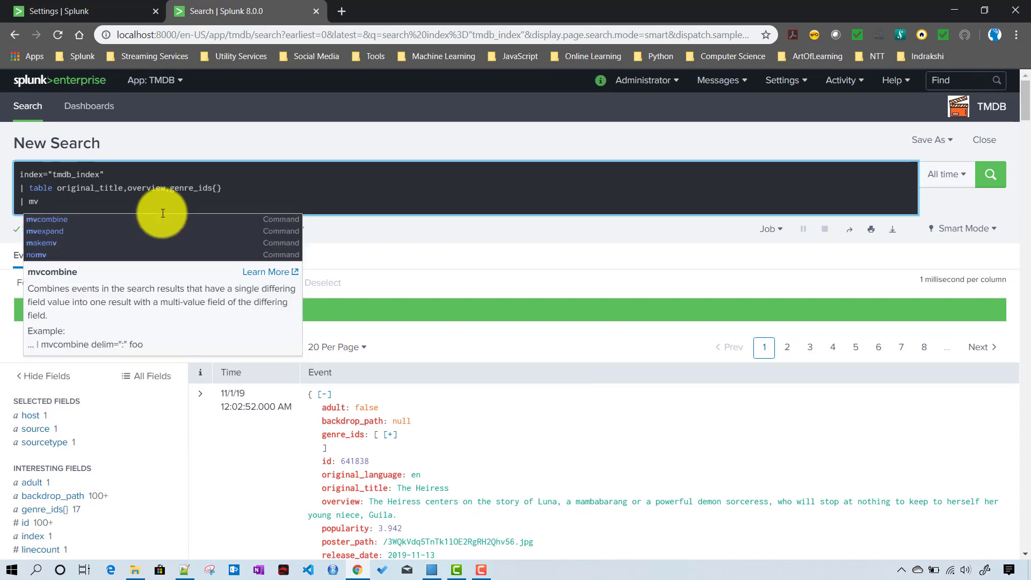
pyautogui.press('Down')
pyautogui.press('Down')
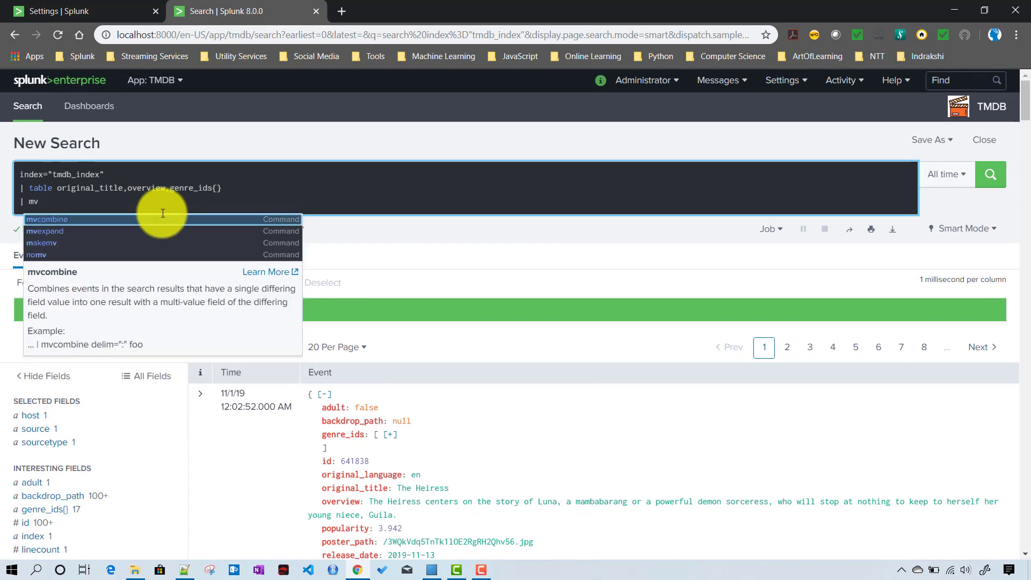
pyautogui.press('Return')
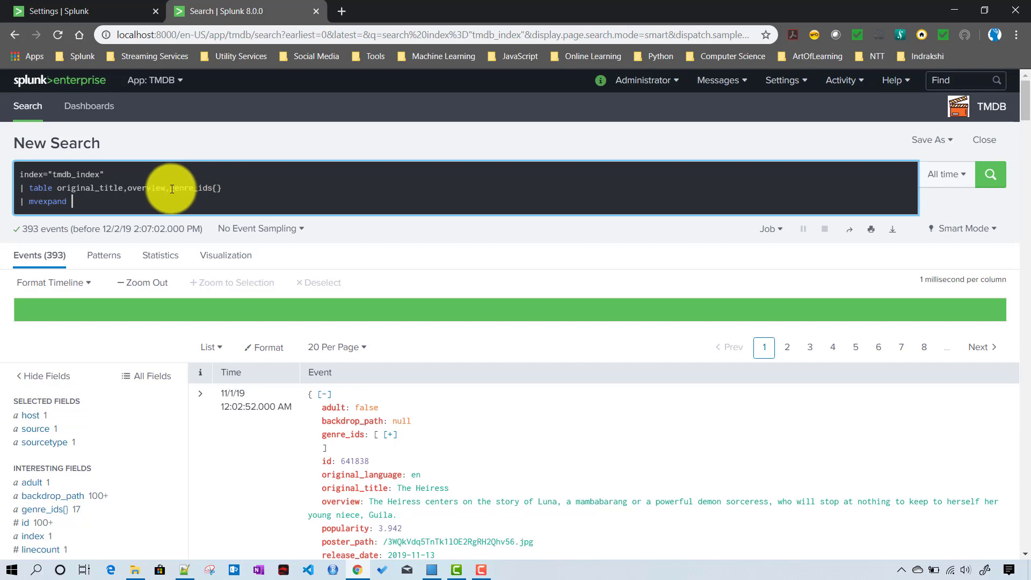
pyautogui.doubleClick(200, 185)
pyautogui.hotkey('ctrl', 'c')
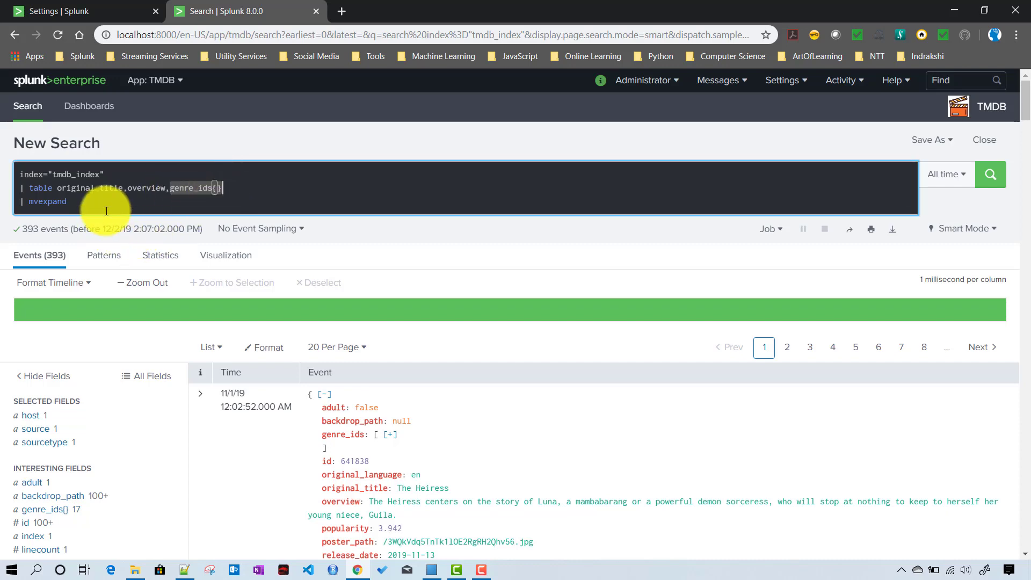
pyautogui.click(105, 203)
pyautogui.hotkey('ctrl', 'v')
pyautogui.press('Return')
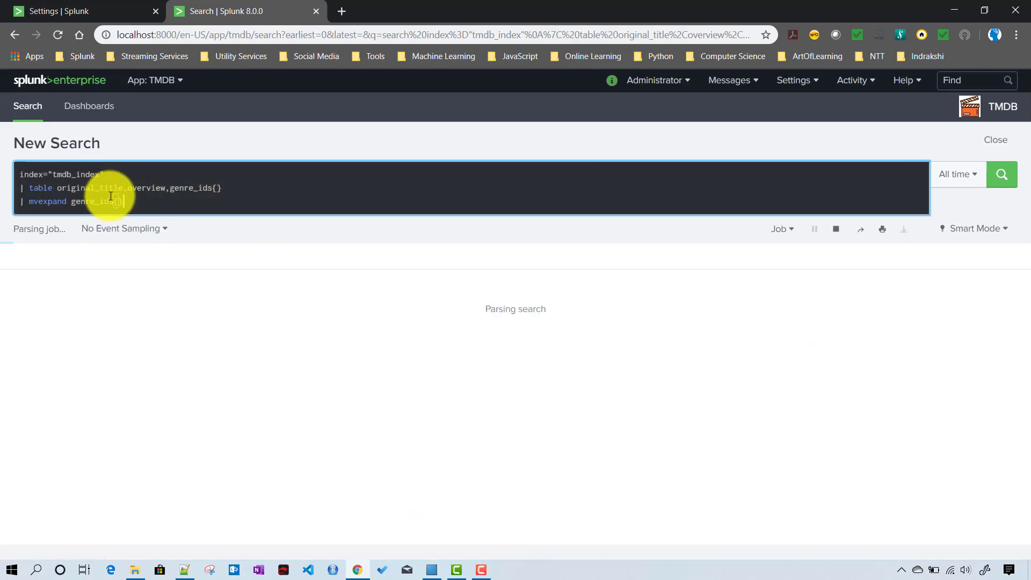
# Copy the full mvexpand query and return to the action's search string
pyautogui.scroll(-4, 328, 460)
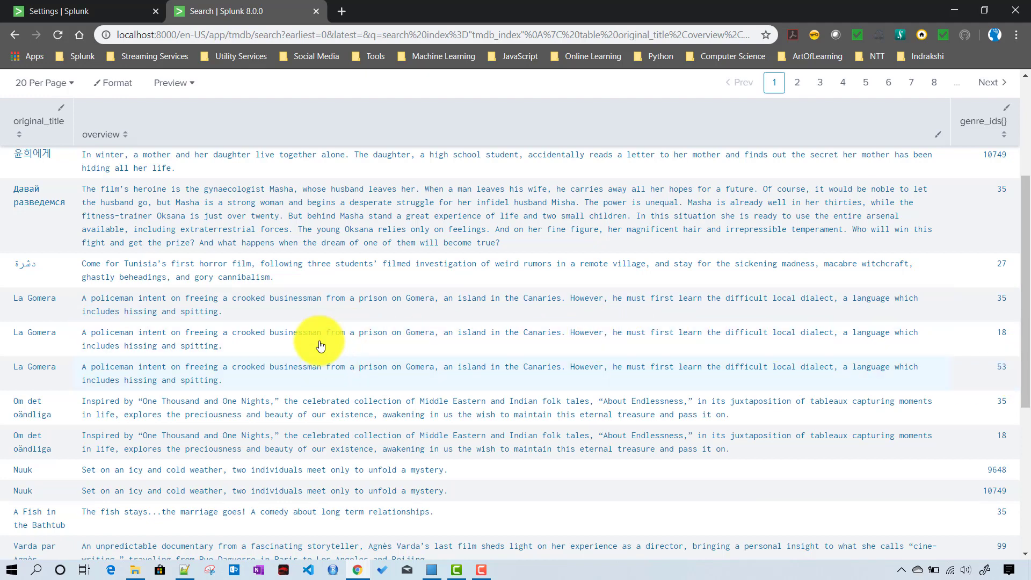
pyautogui.scroll(4, 291, 368)
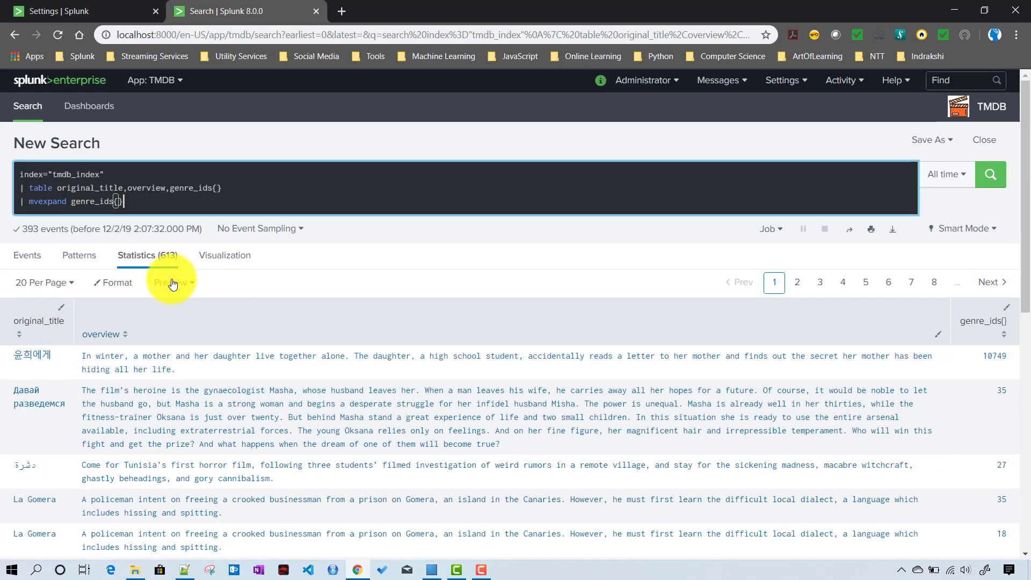
pyautogui.moveTo(218, 203); pyautogui.dragTo(3, 182)
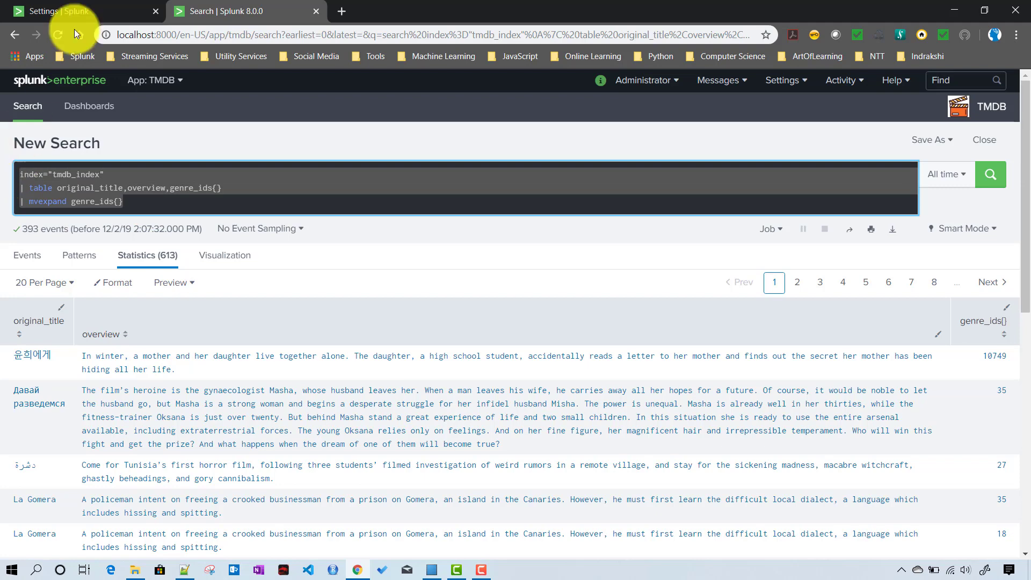
pyautogui.click(70, 9)
pyautogui.click(501, 288)
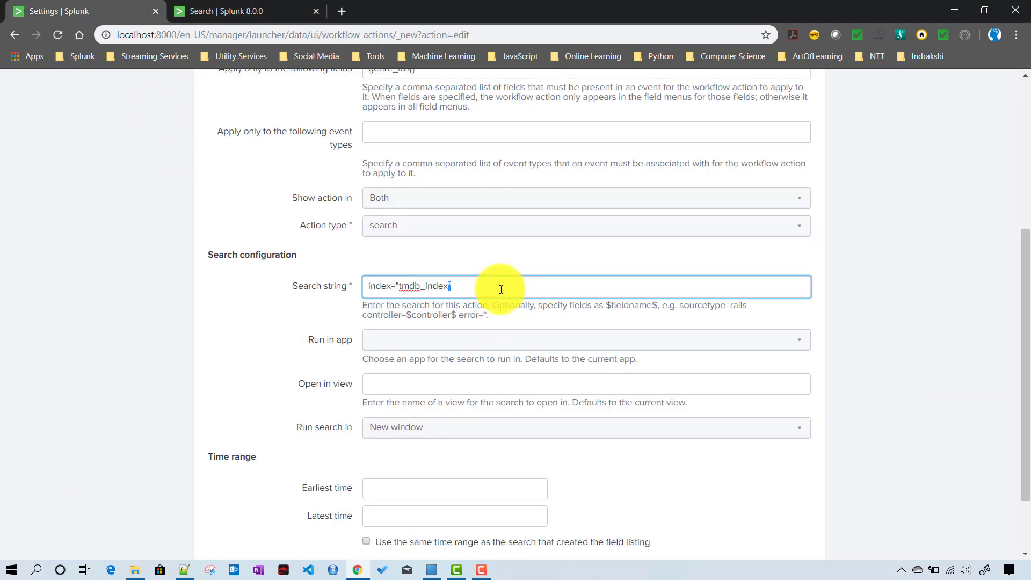
# Replace the search string with the full mvexpand query and run it in the tmdb app
pyautogui.moveTo(497, 287); pyautogui.dragTo(352, 269)
pyautogui.hotkey('ctrl', 'v')
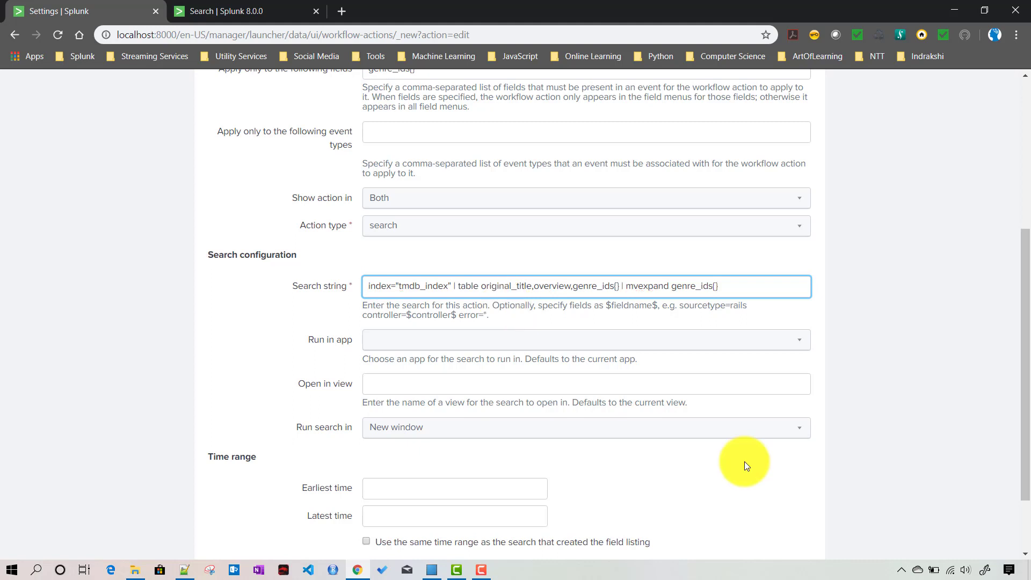
pyautogui.click(461, 349)
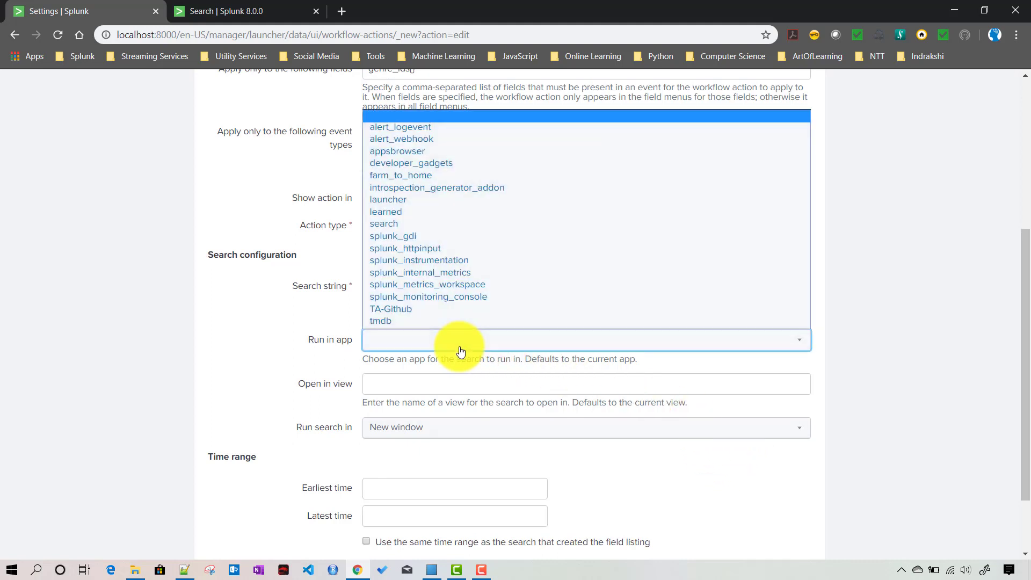
pyautogui.click(445, 322)
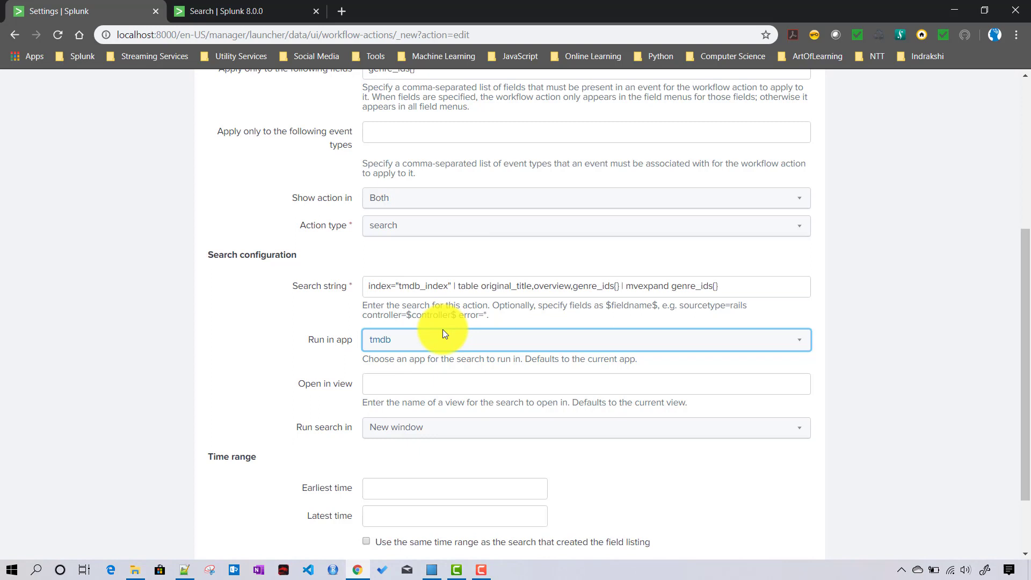
pyautogui.tripleClick(389, 282)
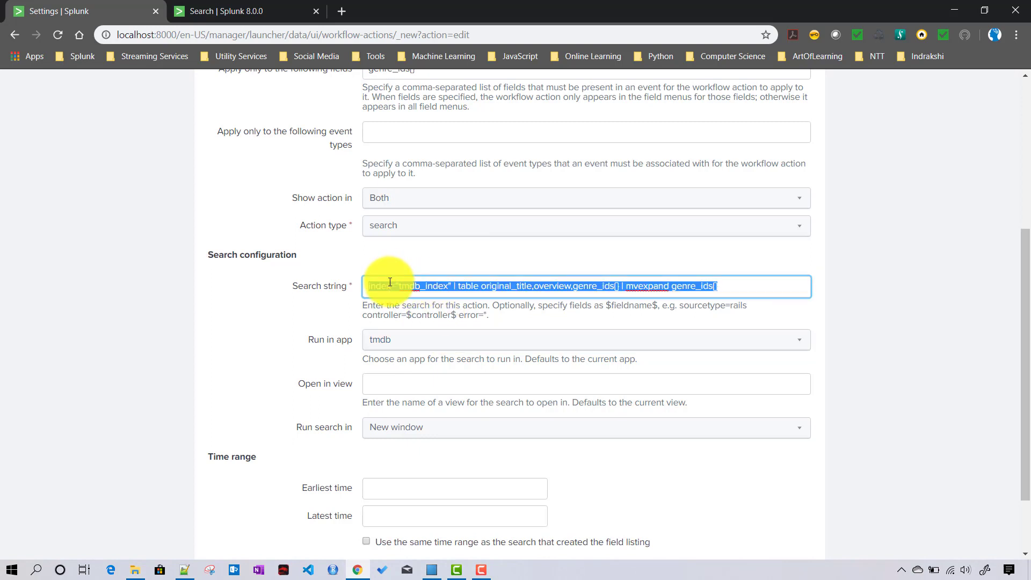
# Keep the search opening in a new window and set the earliest time to 0
pyautogui.click(389, 385)
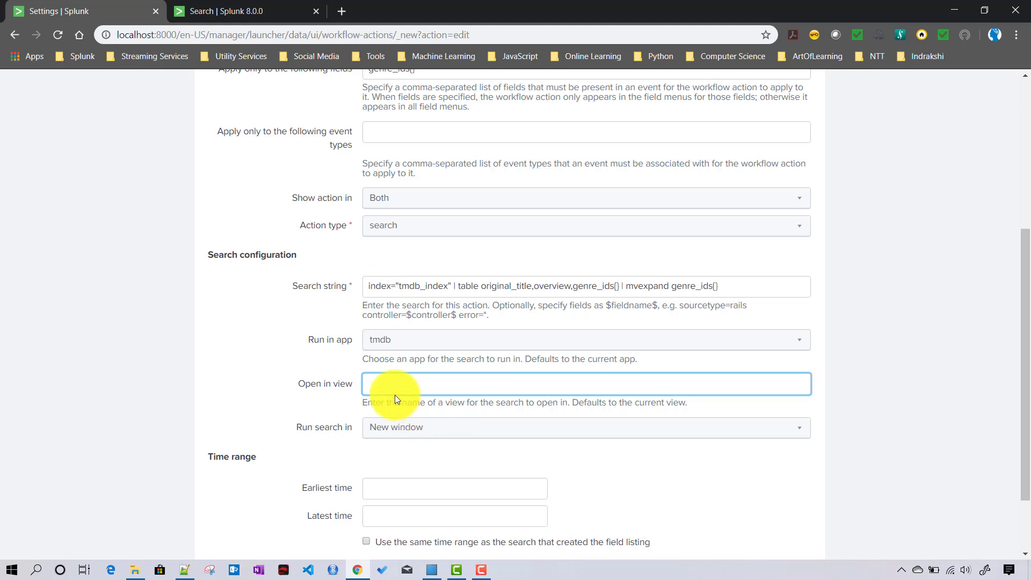
pyautogui.click(389, 428)
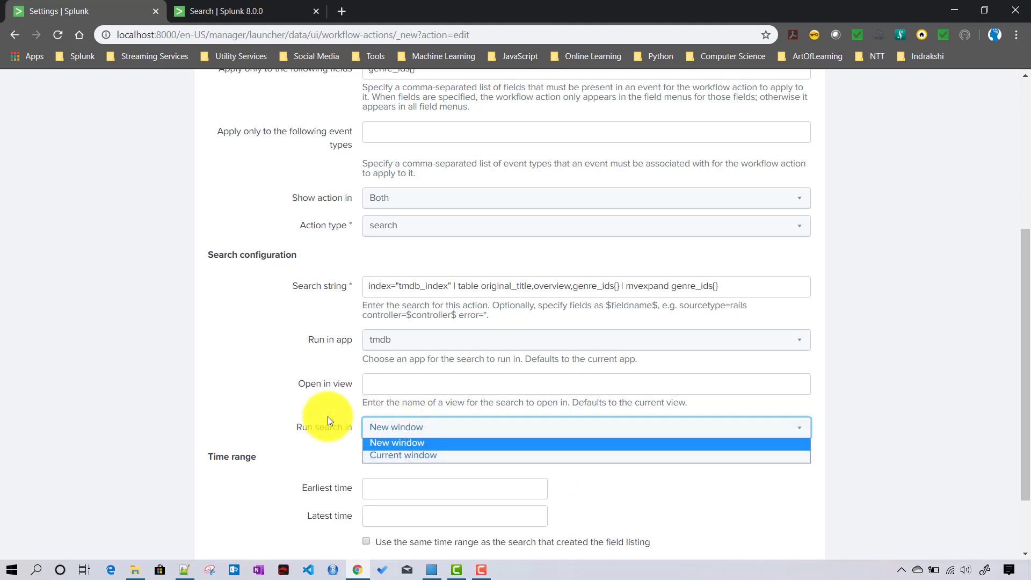
pyautogui.click(394, 444)
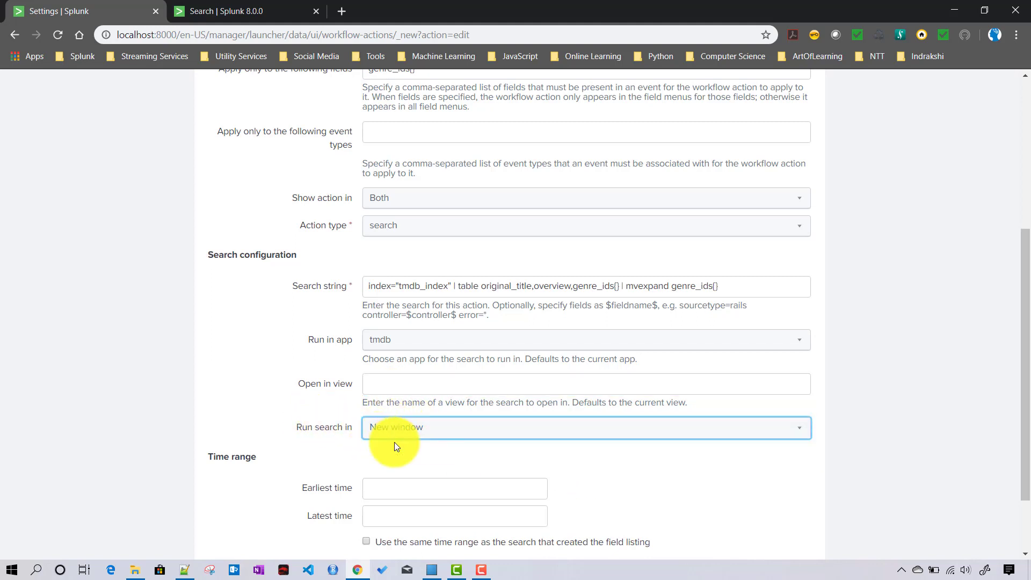
pyautogui.scroll(-2, 514, 443)
pyautogui.click(411, 406)
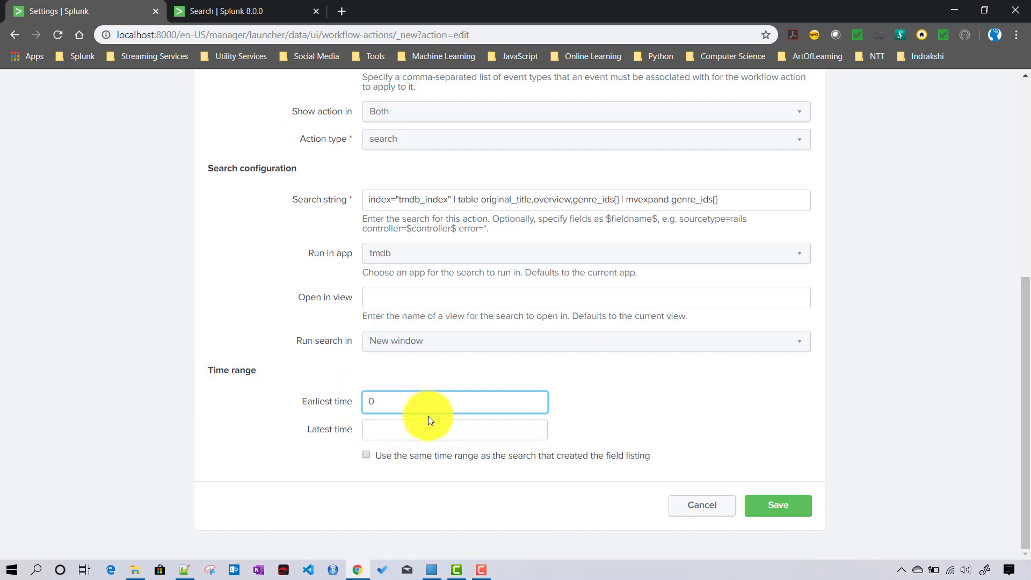
# Set the latest time to now and save the search_wf workflow action
pyautogui.click(401, 435)
pyautogui.write('now')
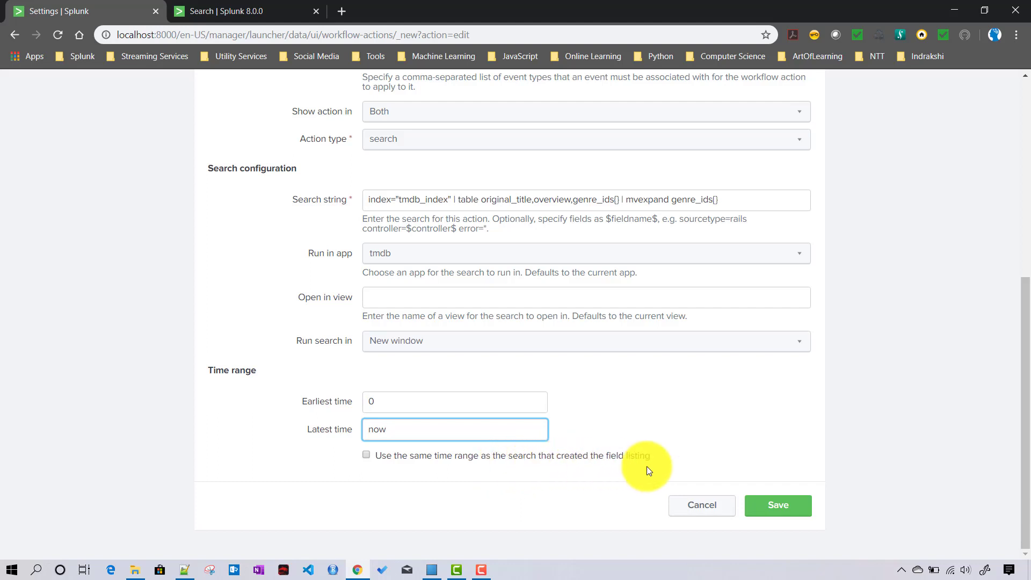
pyautogui.click(778, 510)
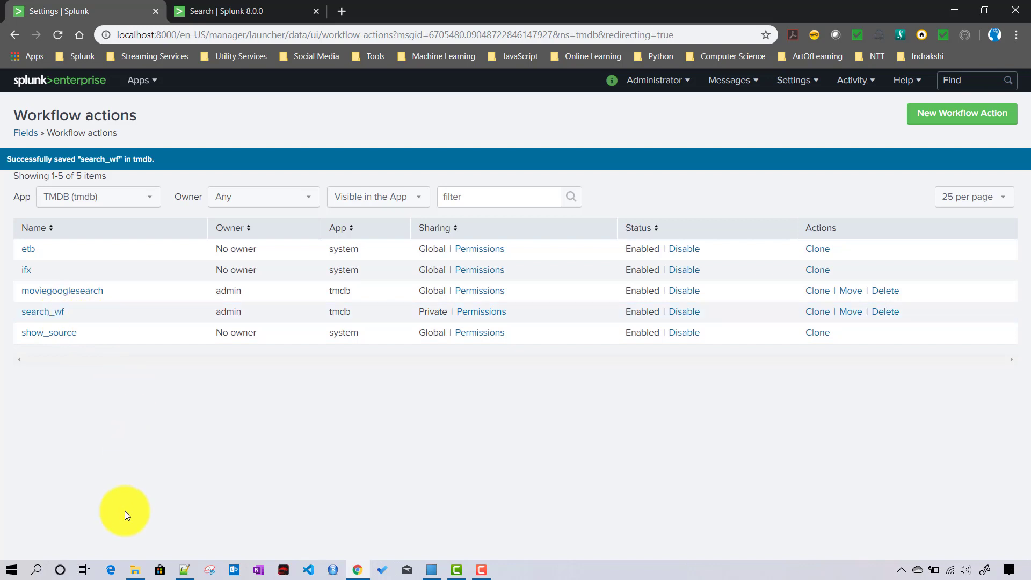
pyautogui.click(138, 571)
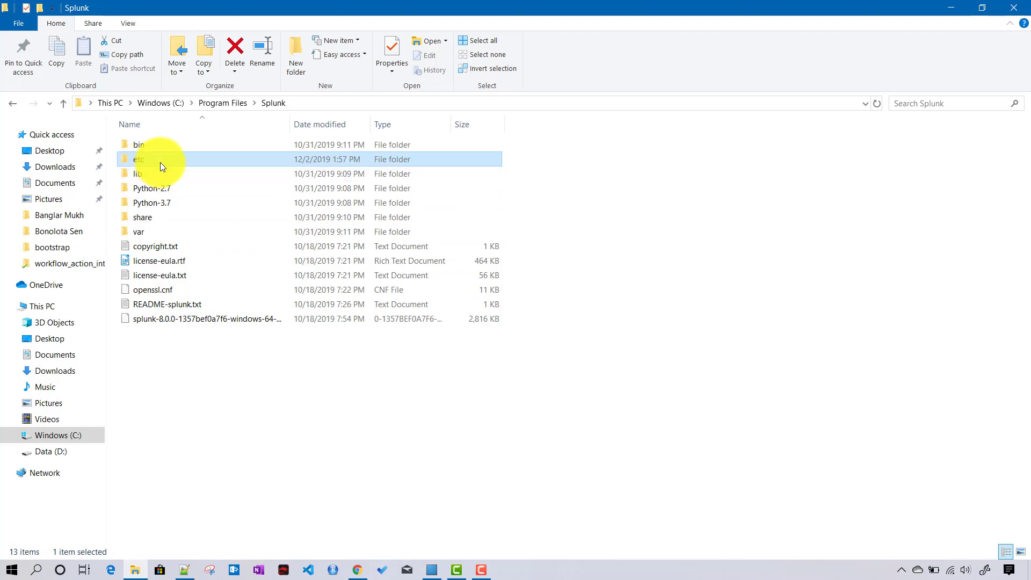
# Browse to Splunk\etc\apps\tmdb\local and edit workflow_actions.conf with Notepad++
pyautogui.doubleClick(160, 162)
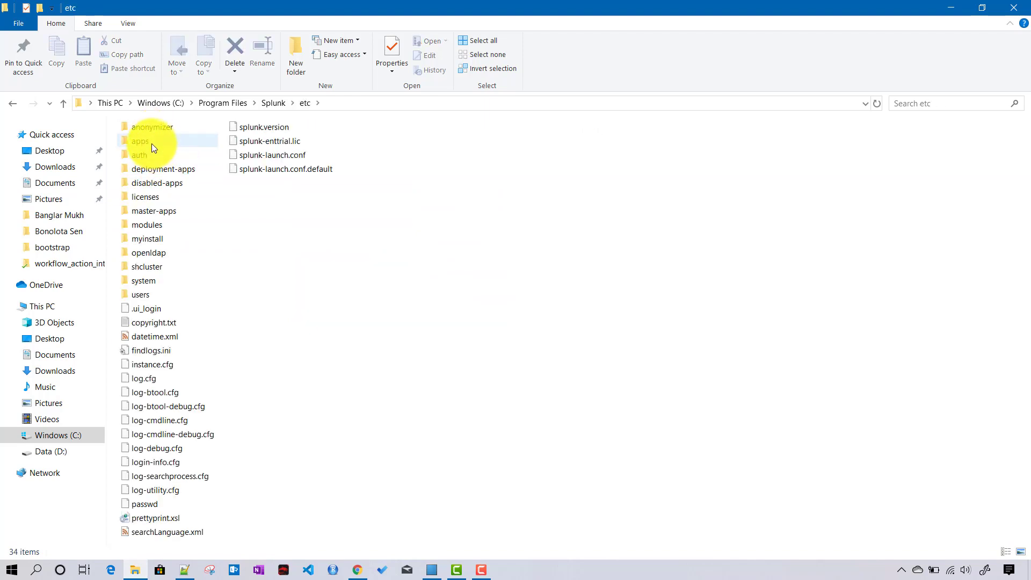
pyautogui.doubleClick(153, 143)
pyautogui.click(141, 435)
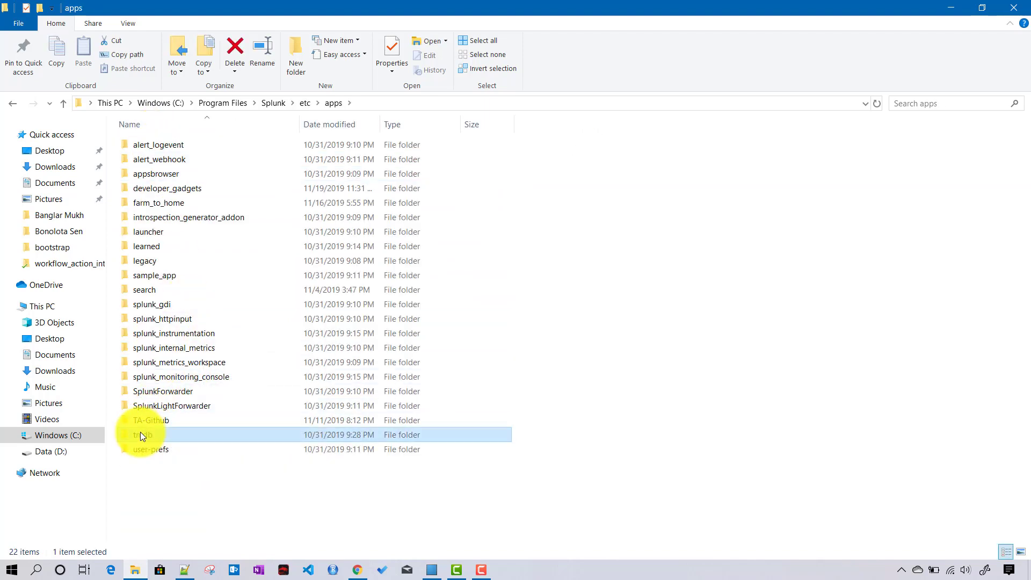
pyautogui.doubleClick(142, 434)
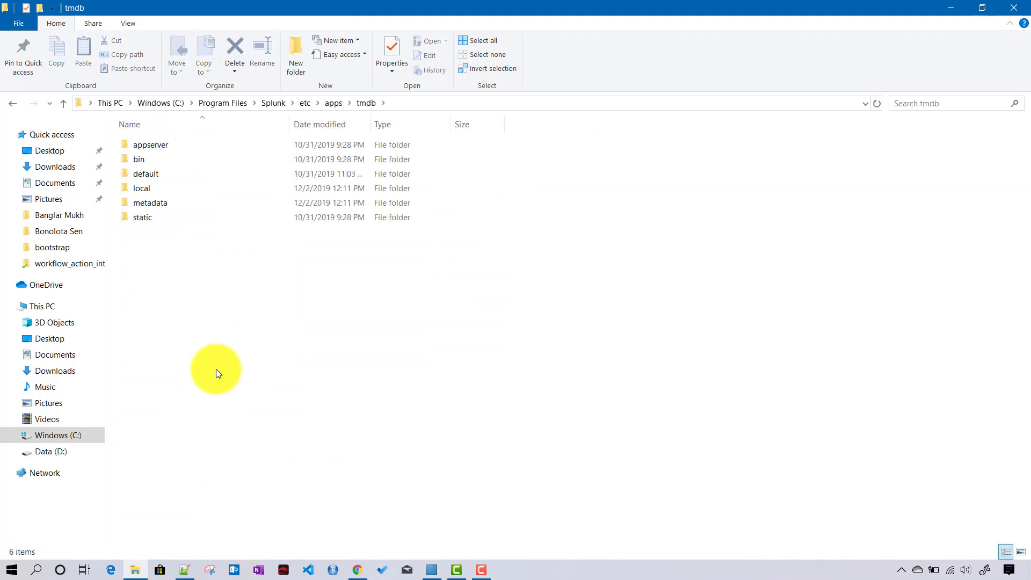
pyautogui.doubleClick(144, 190)
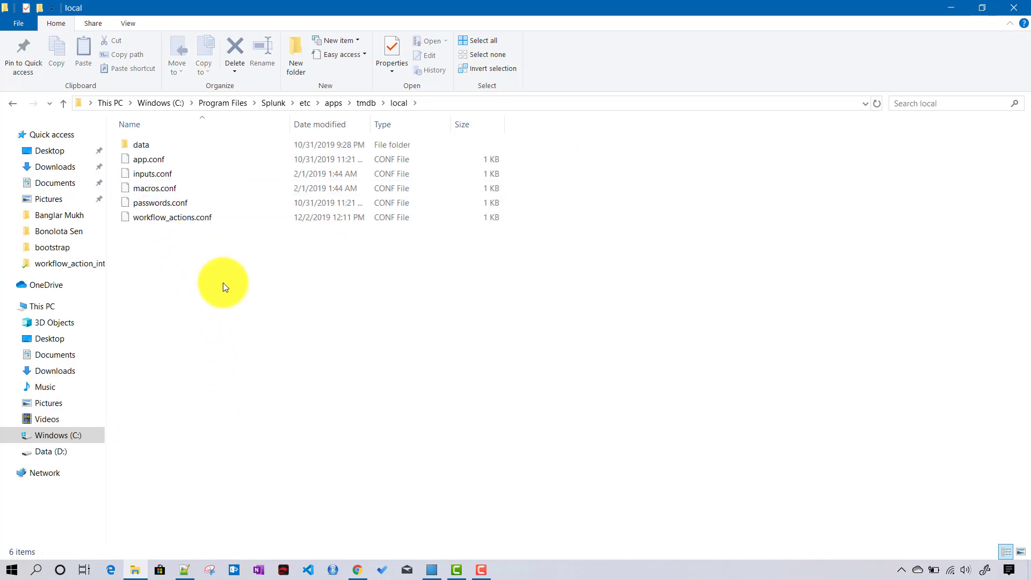
pyautogui.click(149, 217)
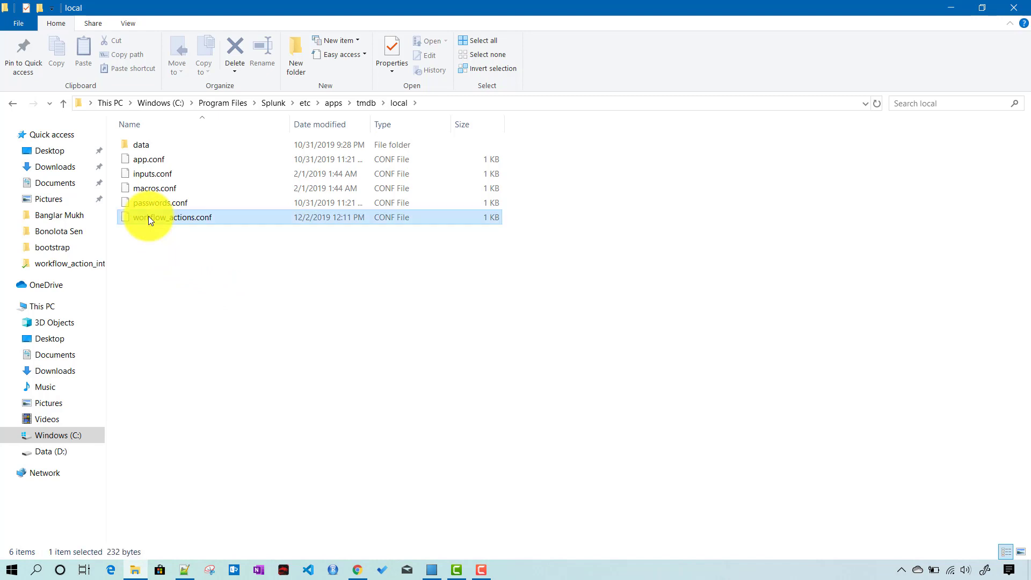
pyautogui.rightClick(149, 217)
pyautogui.click(192, 303)
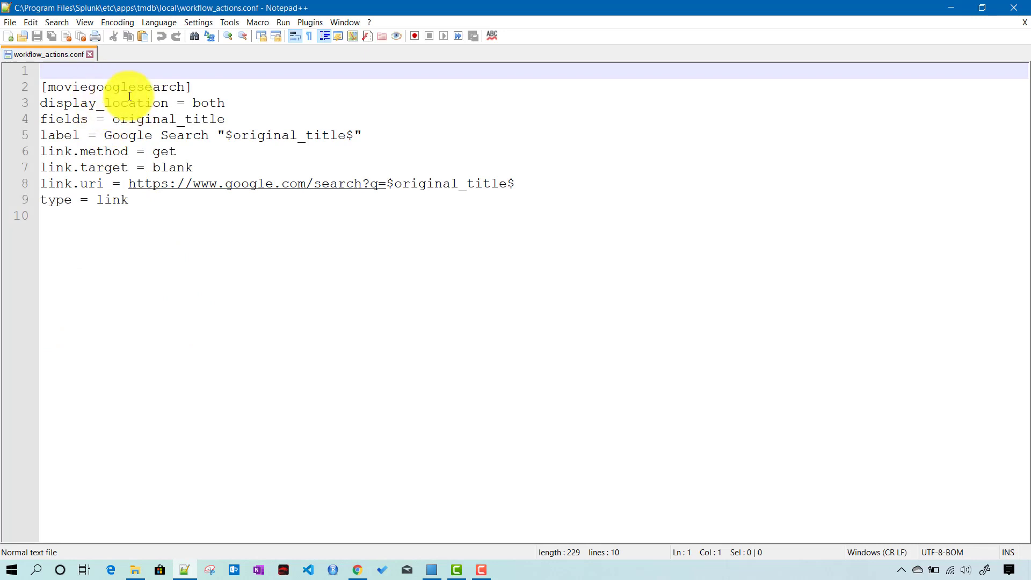
# Inspect the [moviegooglesearch] stanza, then switch back to Splunk's workflow actions list
pyautogui.doubleClick(108, 86)
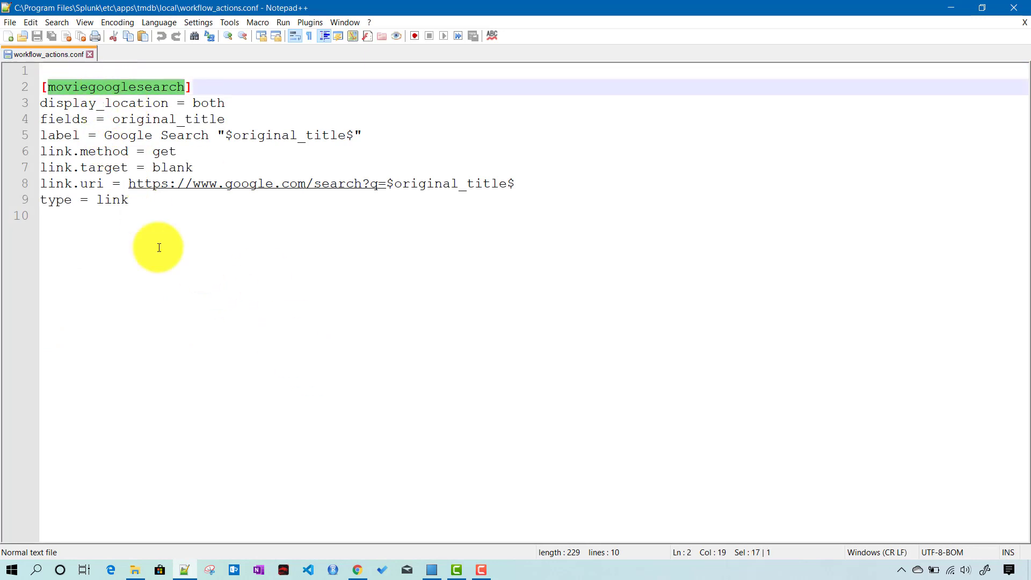
pyautogui.click(131, 203)
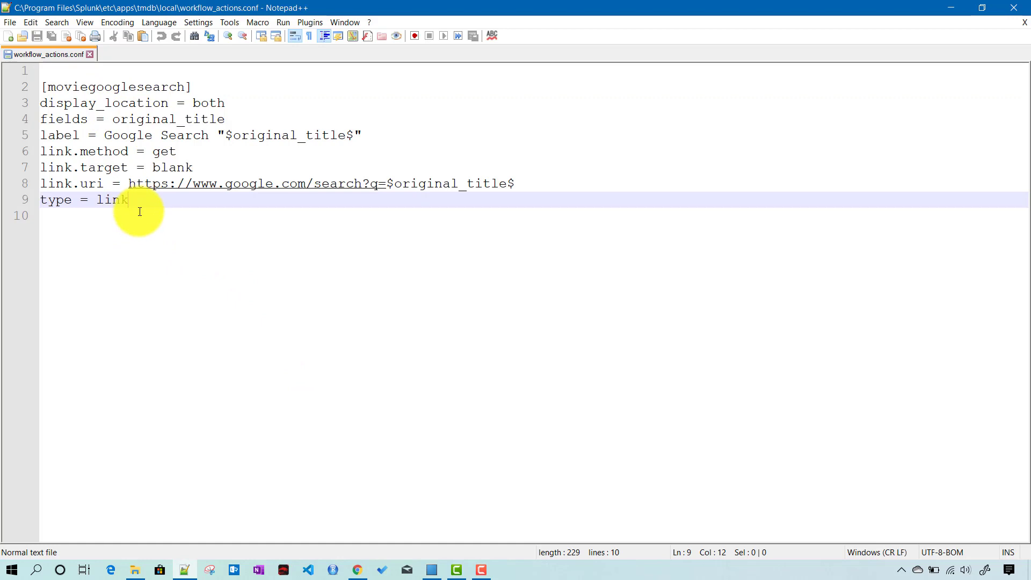
pyautogui.click(357, 570)
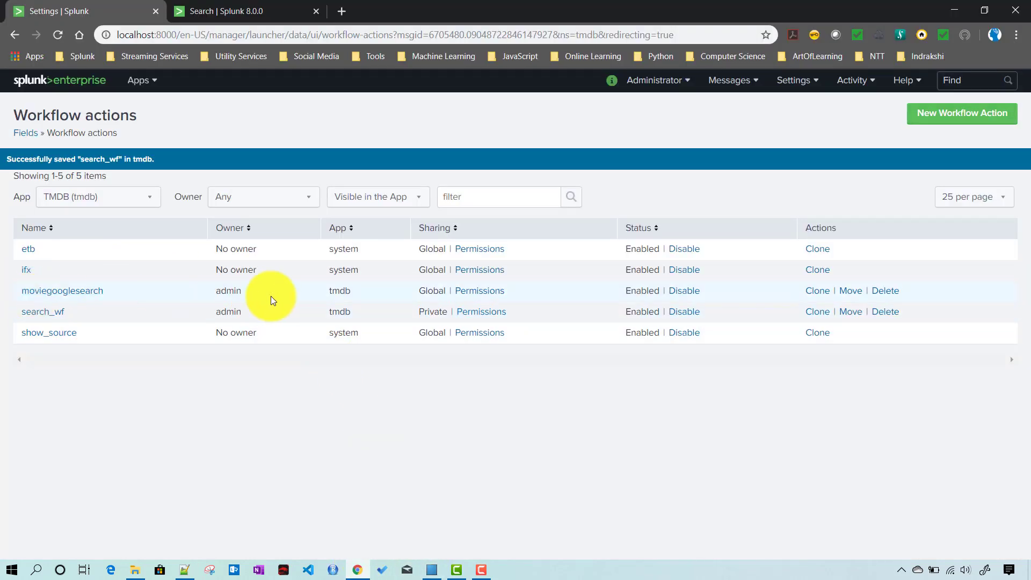
# Share search_wf with all apps, giving Everyone read and write permissions
pyautogui.click(480, 311)
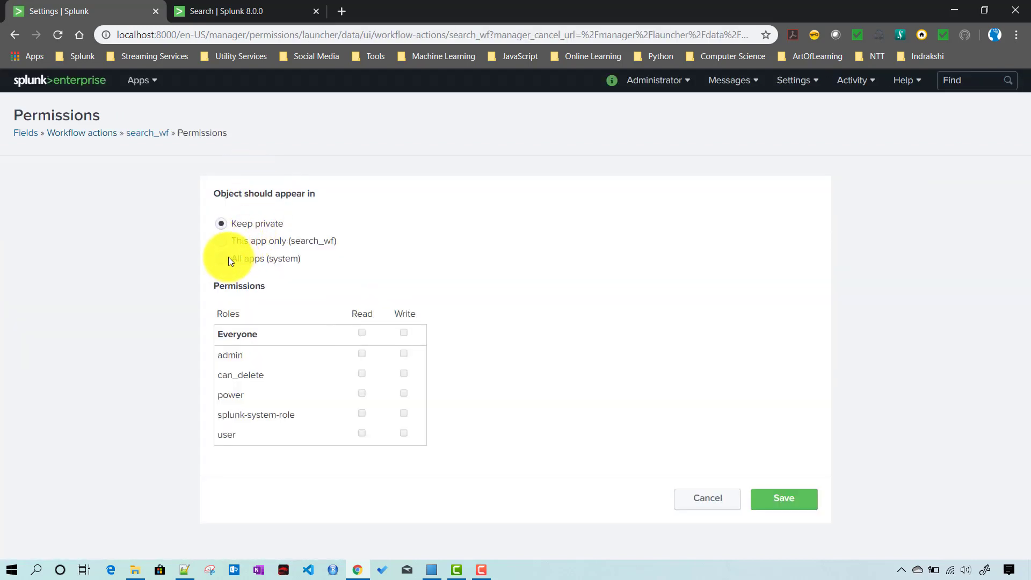
pyautogui.click(222, 259)
pyautogui.click(362, 333)
pyautogui.click(406, 333)
pyautogui.click(787, 500)
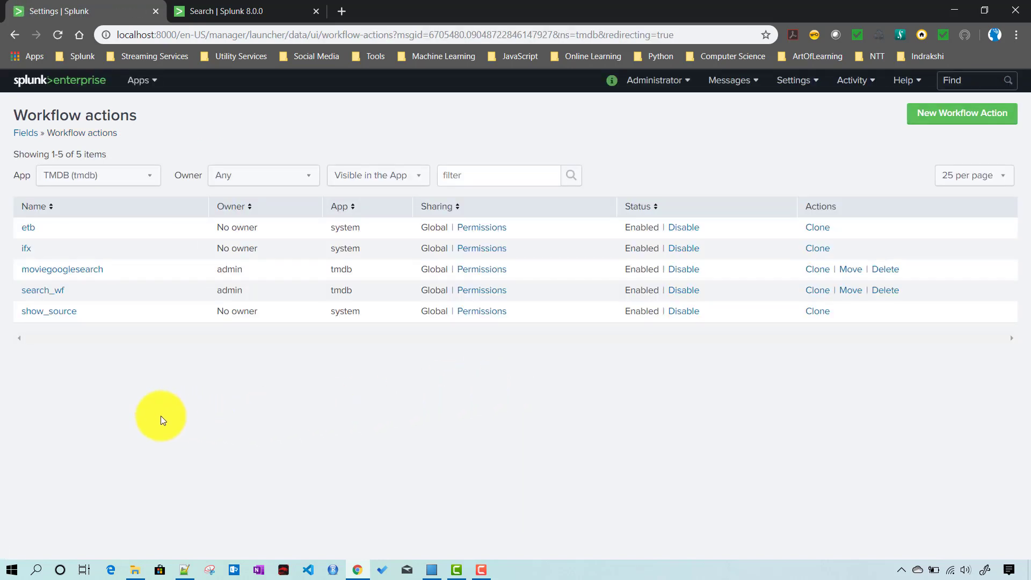
# Confirm search_wf belongs to tmdb and reload the changed workflow_actions.conf in Notepad++
pyautogui.doubleClick(342, 289)
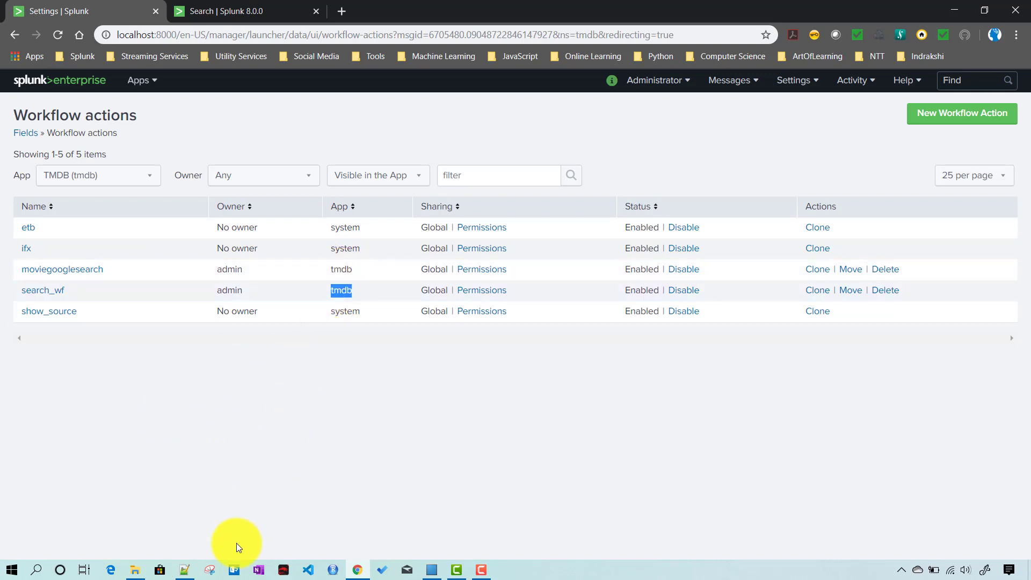
pyautogui.click(184, 570)
pyautogui.click(556, 343)
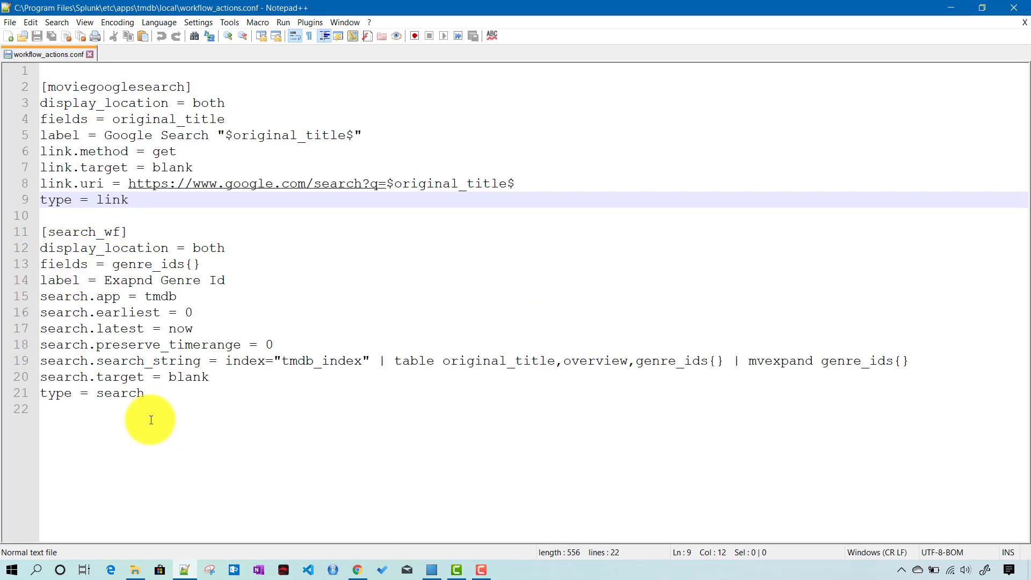
pyautogui.click(356, 570)
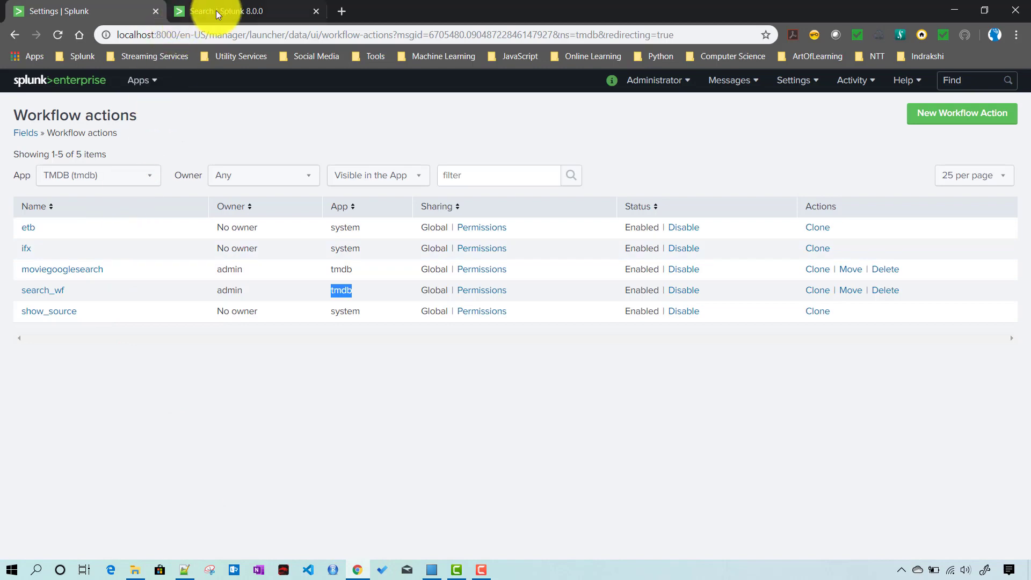
# Delete the table and mvexpand lines and rerun the search on tmdb_index alone
pyautogui.click(232, 18)
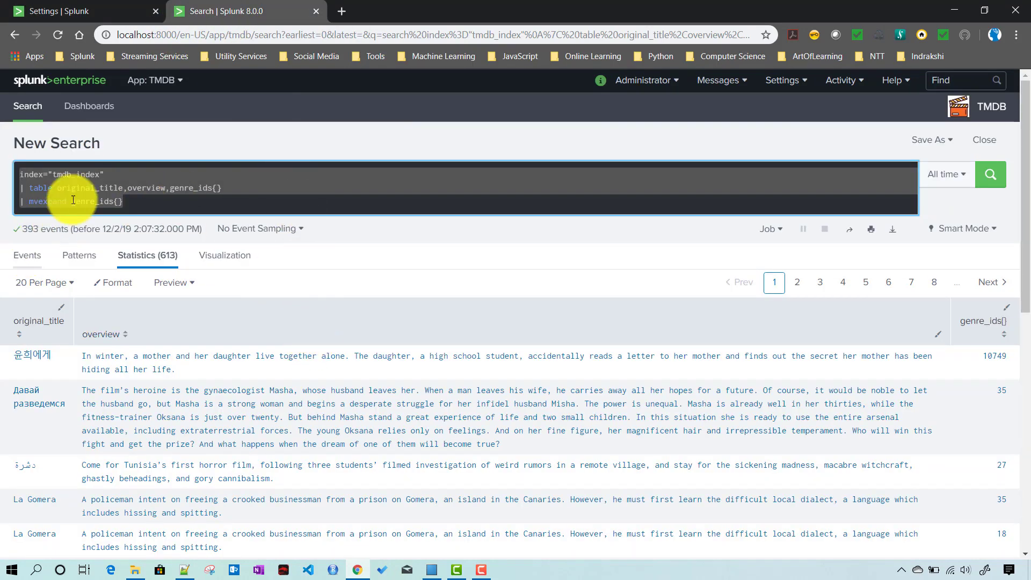
pyautogui.moveTo(121, 191); pyautogui.dragTo(12, 185)
pyautogui.press('BackSpace')
pyautogui.press('BackSpace')
pyautogui.press('Return')
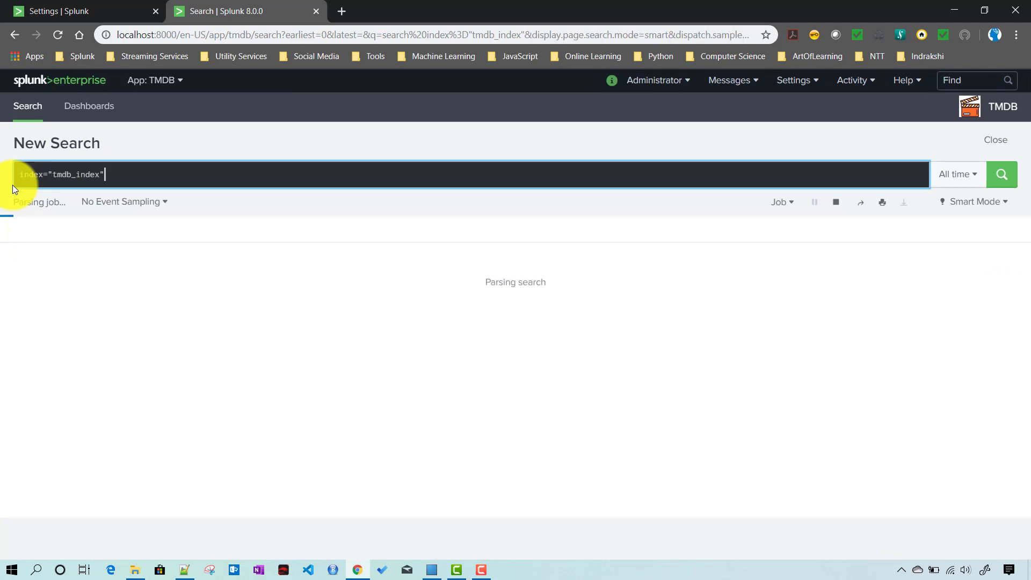
# Expand the first event's fields, then open search_wf in workflow actions for editing
pyautogui.scroll(-2, 248, 412)
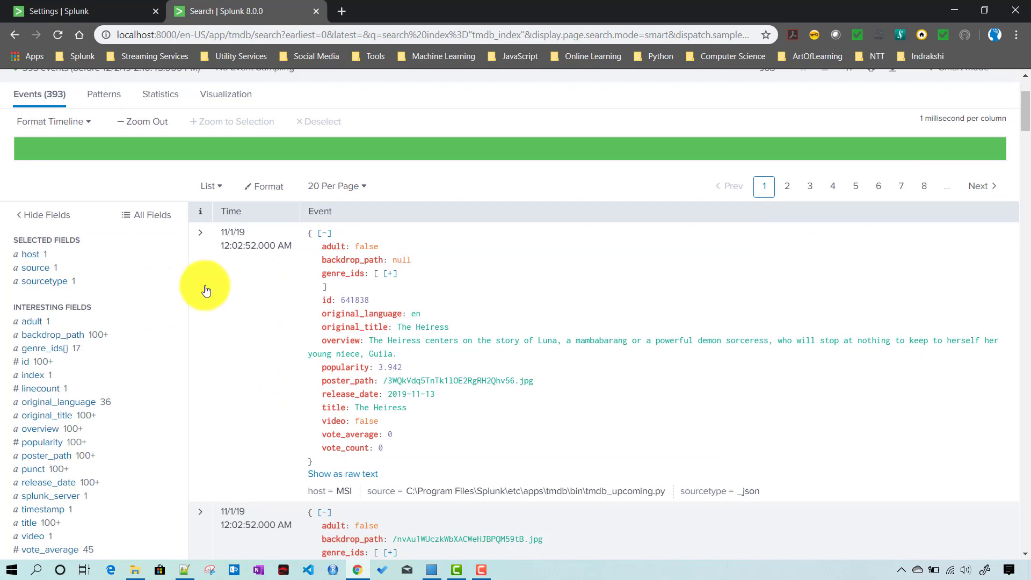
pyautogui.click(197, 242)
pyautogui.scroll(-4, 318, 331)
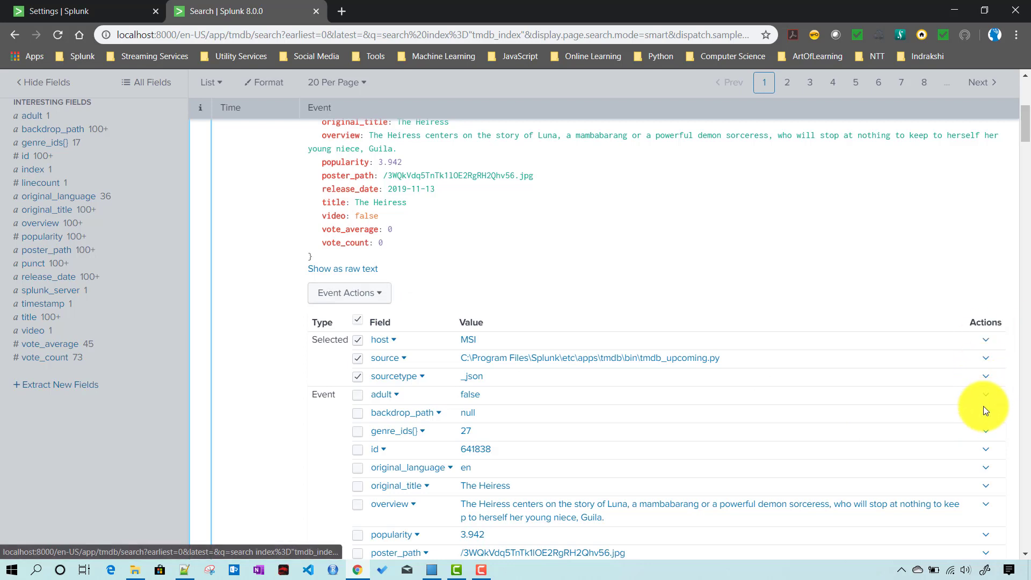
pyautogui.click(66, 6)
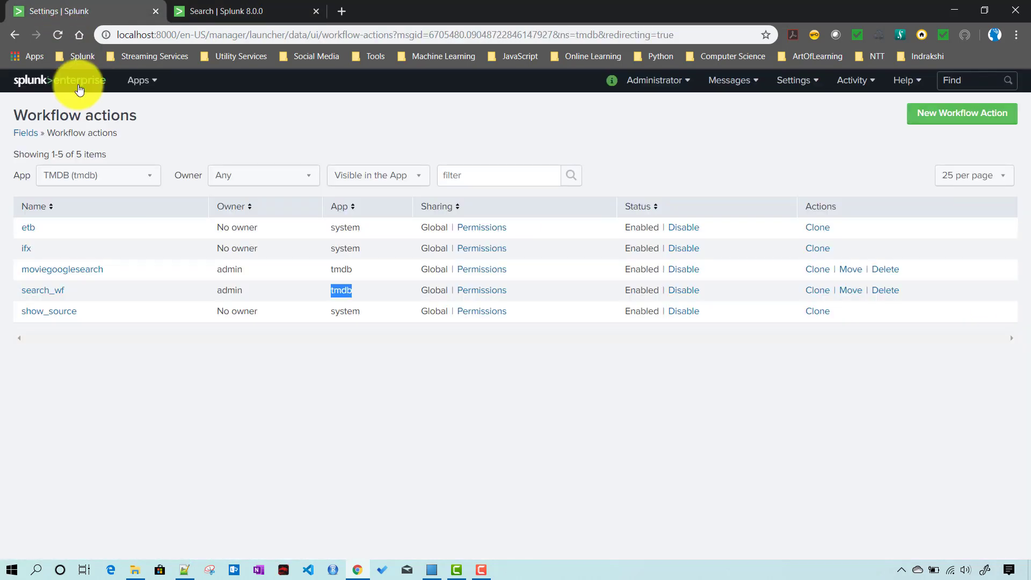
pyautogui.click(44, 290)
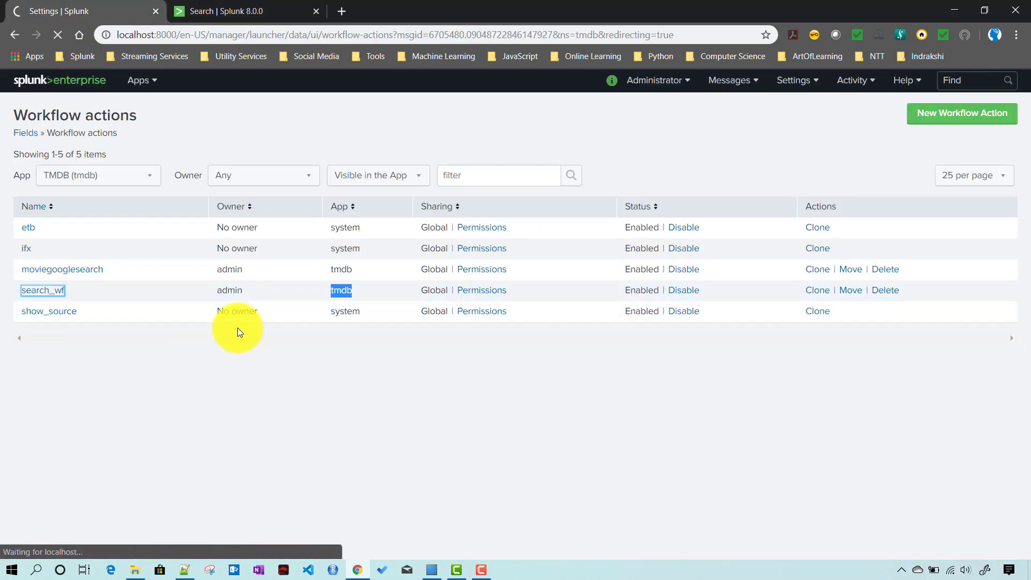
# Review search_wf's form and its genre_ids{} field restriction, then return to the search results
pyautogui.scroll(-4, 152, 385)
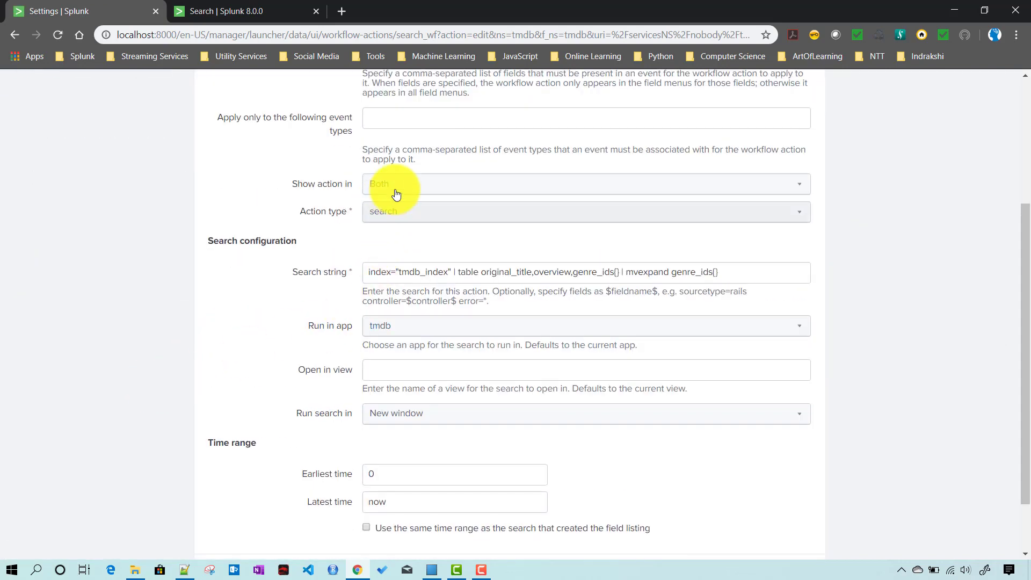
pyautogui.scroll(4, 294, 291)
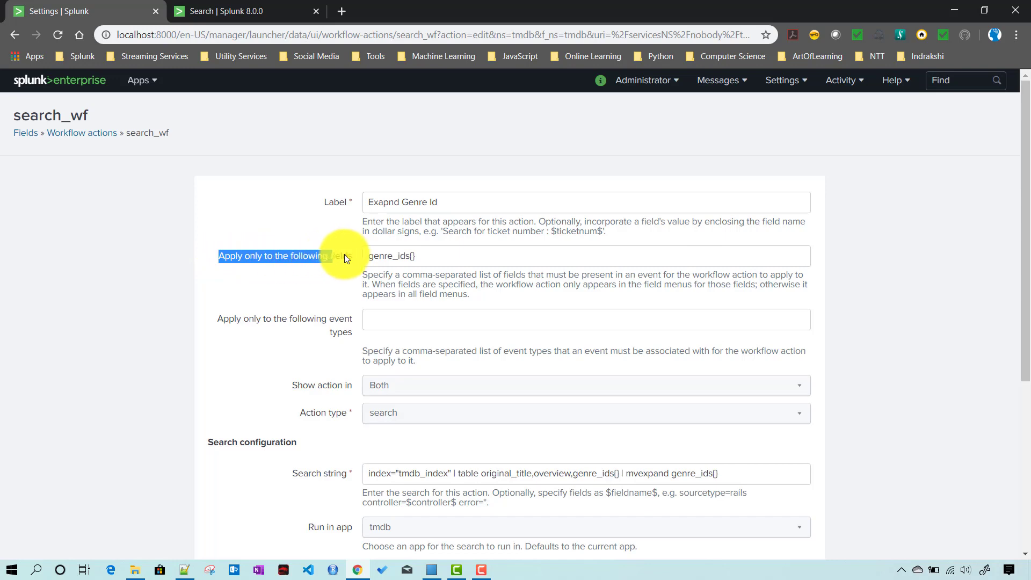
pyautogui.tripleClick(378, 258)
pyautogui.click(227, 6)
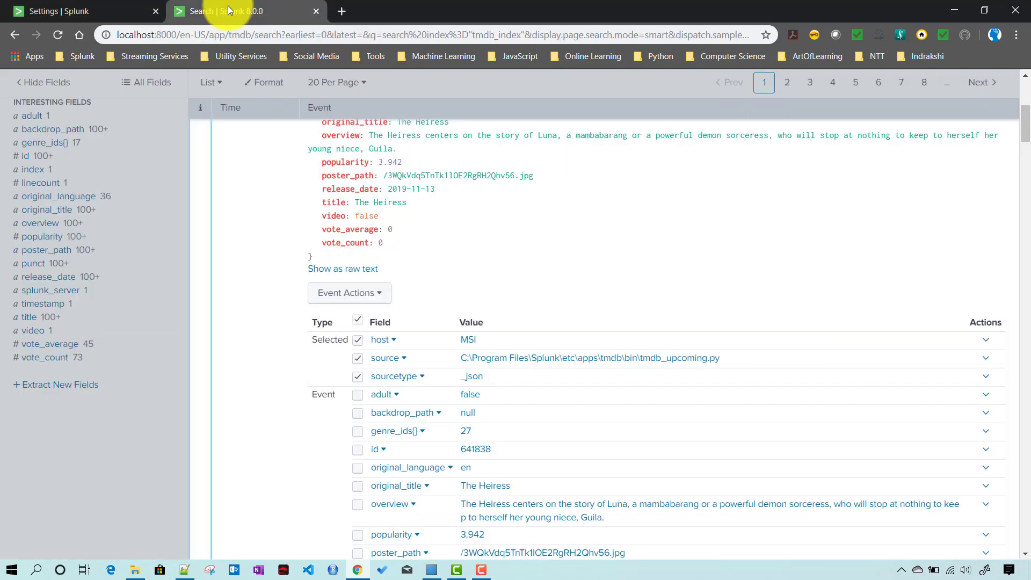
pyautogui.click(344, 296)
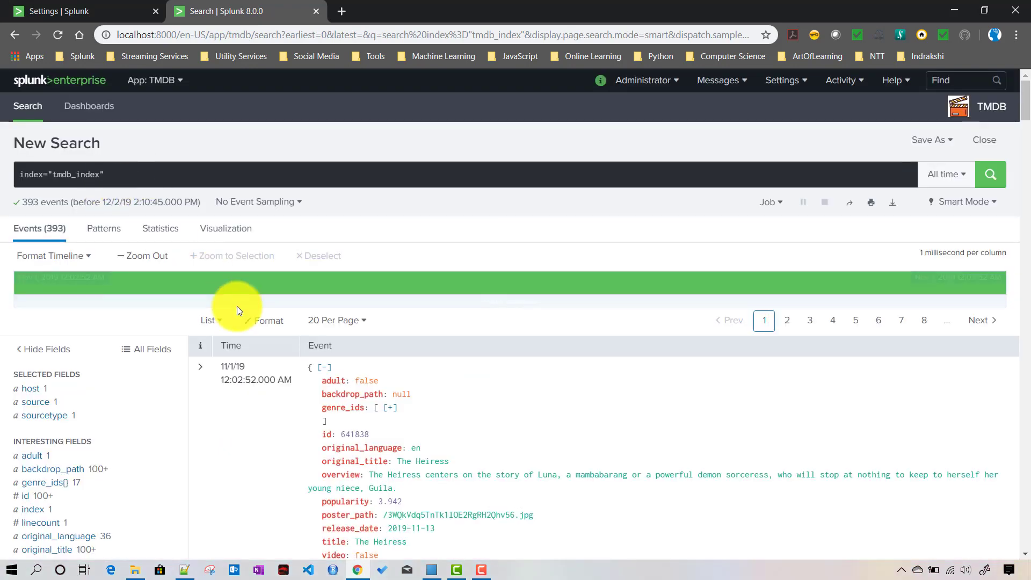
pyautogui.scroll(-4, 236, 306)
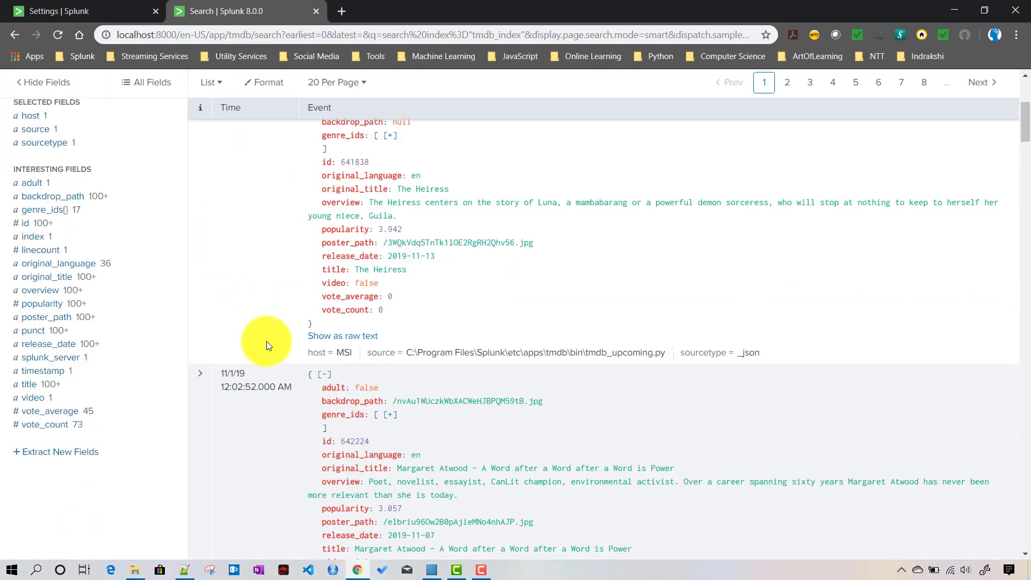
pyautogui.scroll(3, 267, 322)
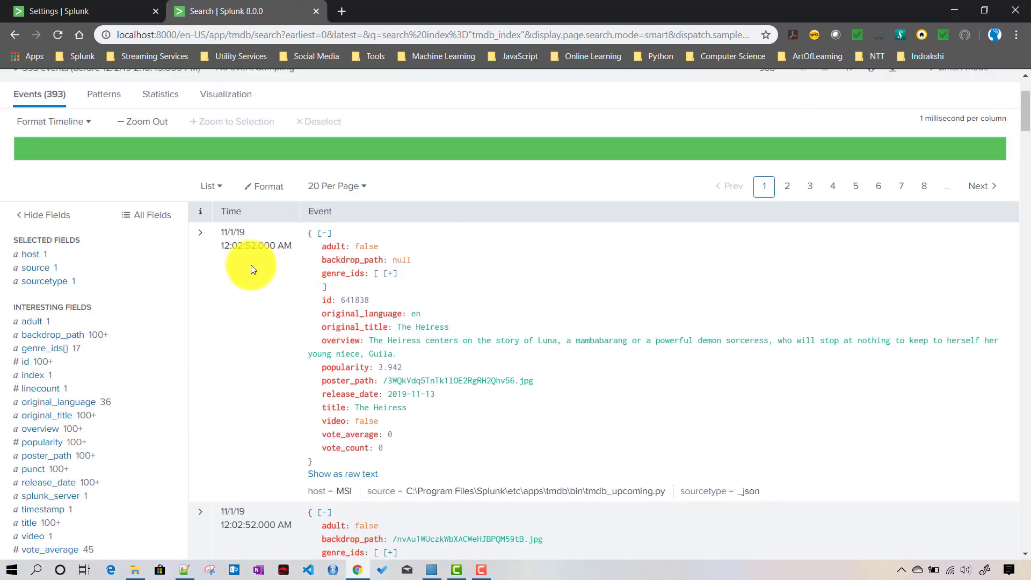
pyautogui.click(200, 232)
pyautogui.scroll(-3, 343, 430)
pyautogui.click(356, 371)
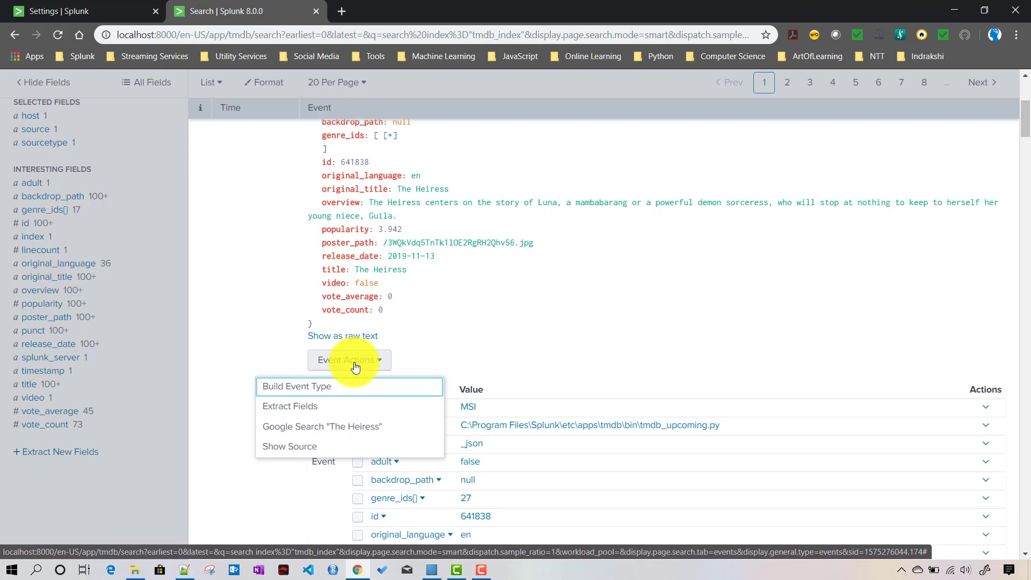
pyautogui.click(355, 367)
pyautogui.scroll(5, 263, 271)
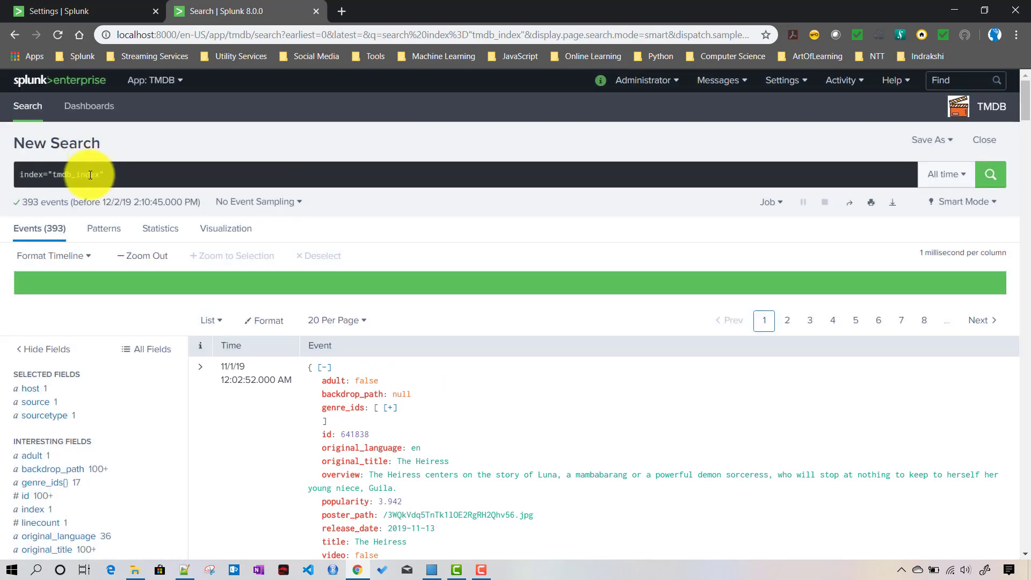
pyautogui.tripleClick(88, 177)
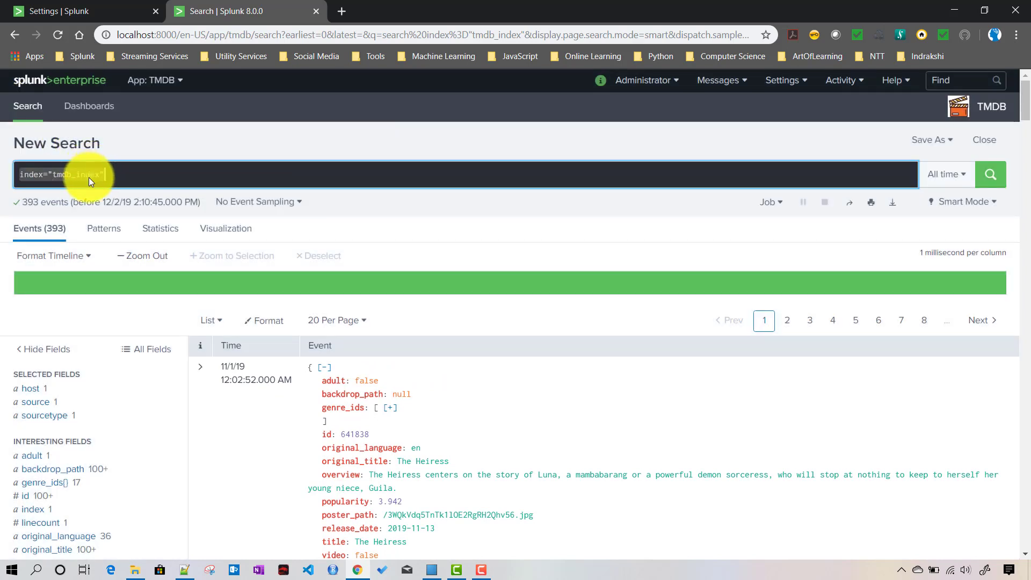
# On a fresh search page, run index="tmdb_index" over All time
pyautogui.click(28, 106)
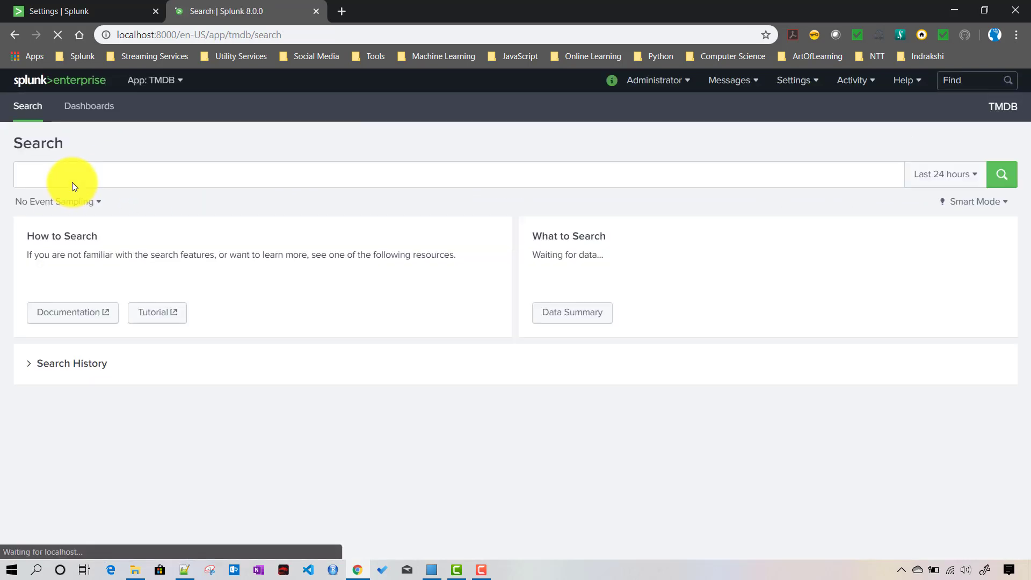
pyautogui.click(87, 181)
pyautogui.write('index="tmdb_index"')
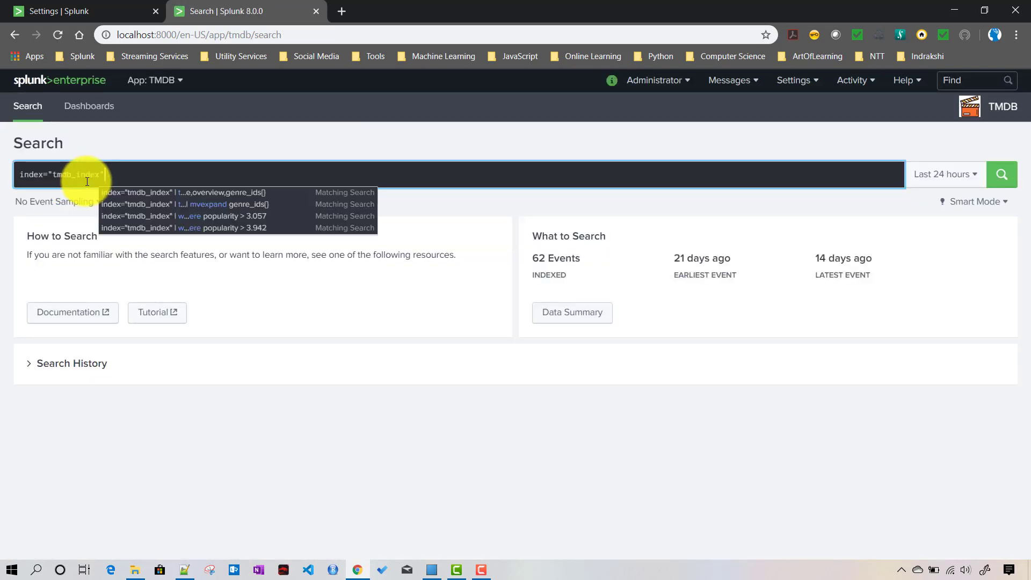
pyautogui.click(946, 185)
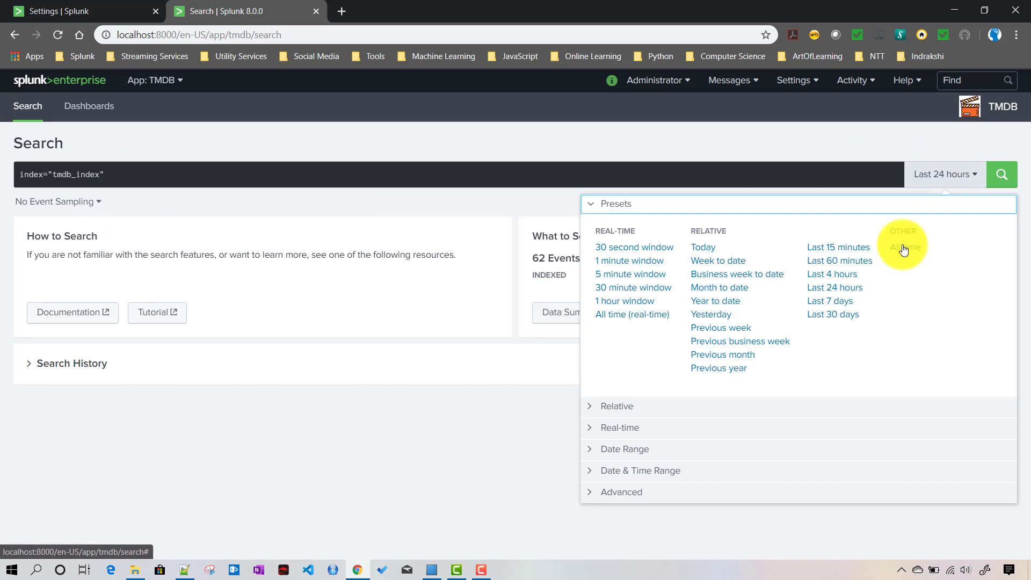
pyautogui.click(900, 244)
pyautogui.click(1002, 174)
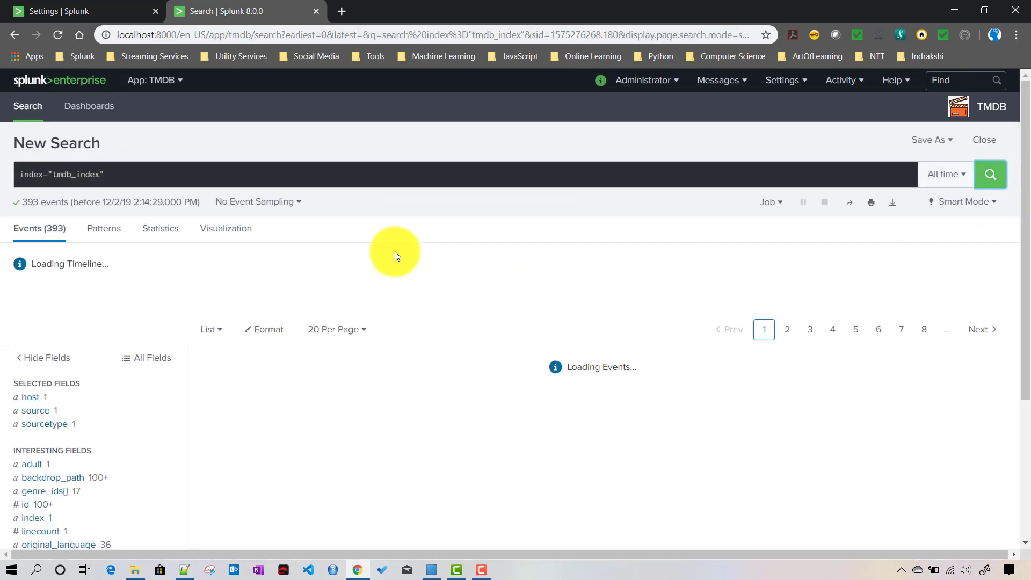
# Expand the first event, The Heiress, and open its Event Actions menu
pyautogui.scroll(-4, 247, 224)
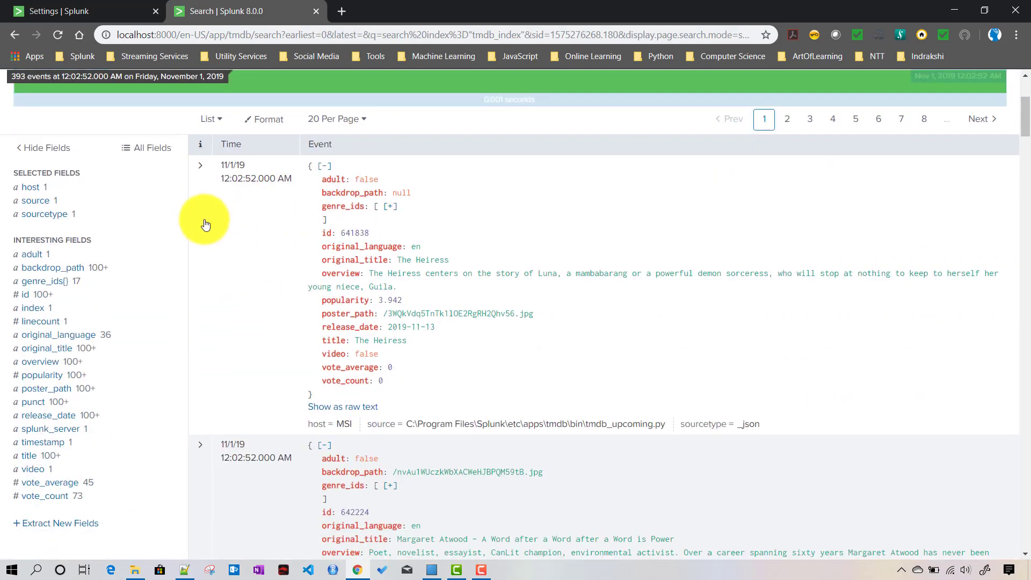
pyautogui.click(202, 171)
pyautogui.scroll(-3, 262, 340)
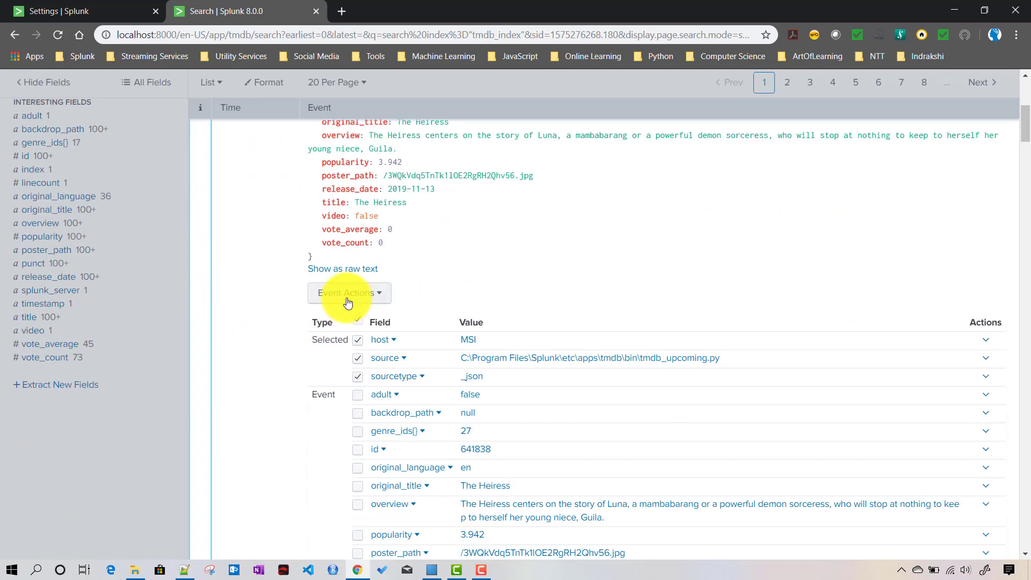
pyautogui.click(348, 298)
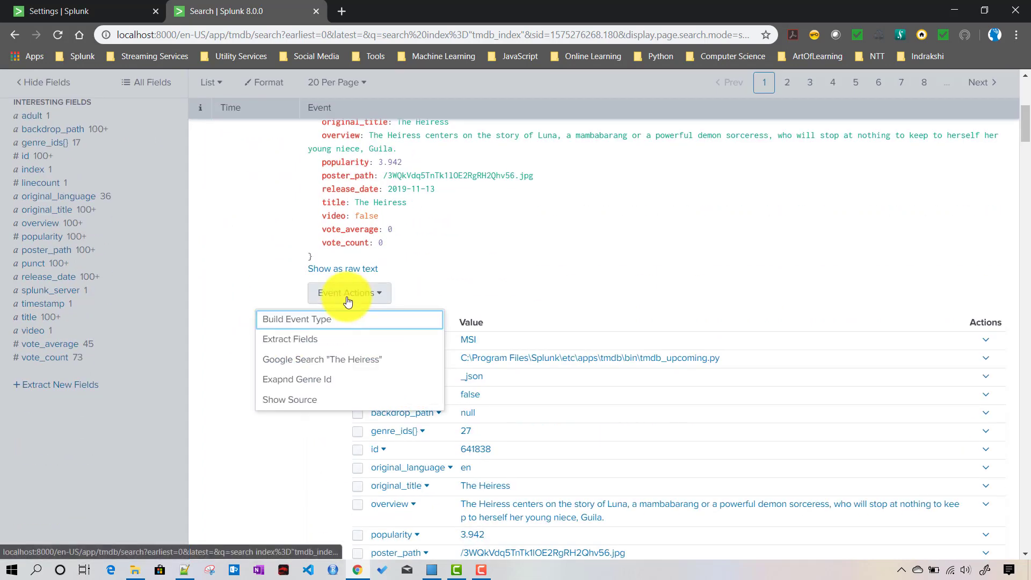
# Run Exapnd Genre Id and browse the new tab's one-genre-per-row Statistics table
pyautogui.click(303, 385)
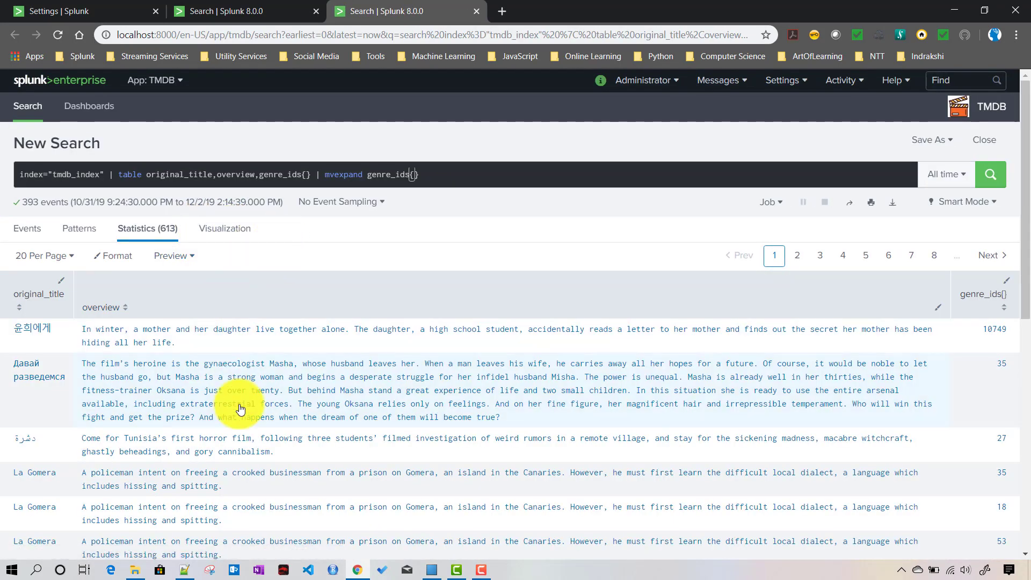
pyautogui.scroll(-10, 242, 411)
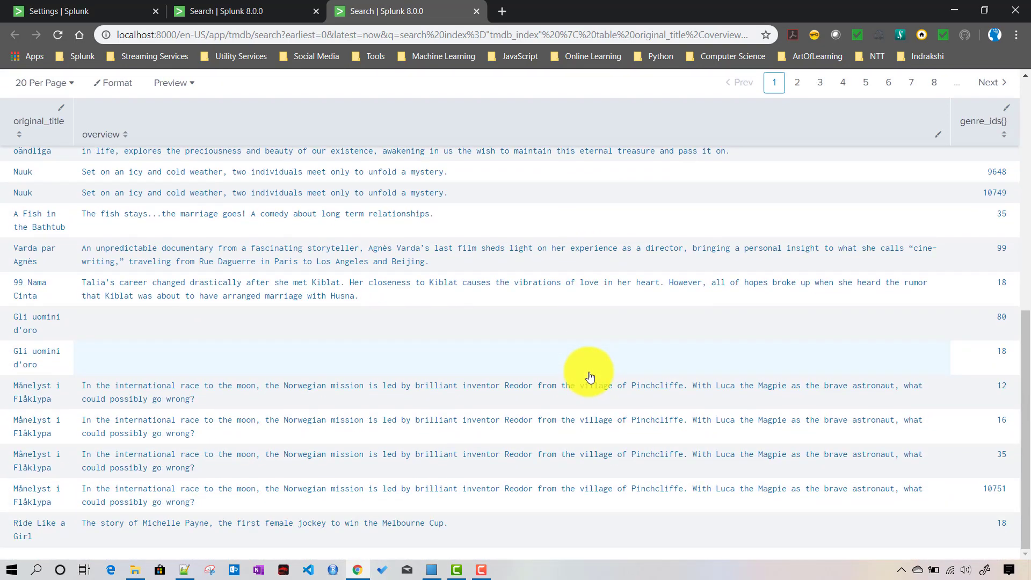
pyautogui.scroll(8, 589, 375)
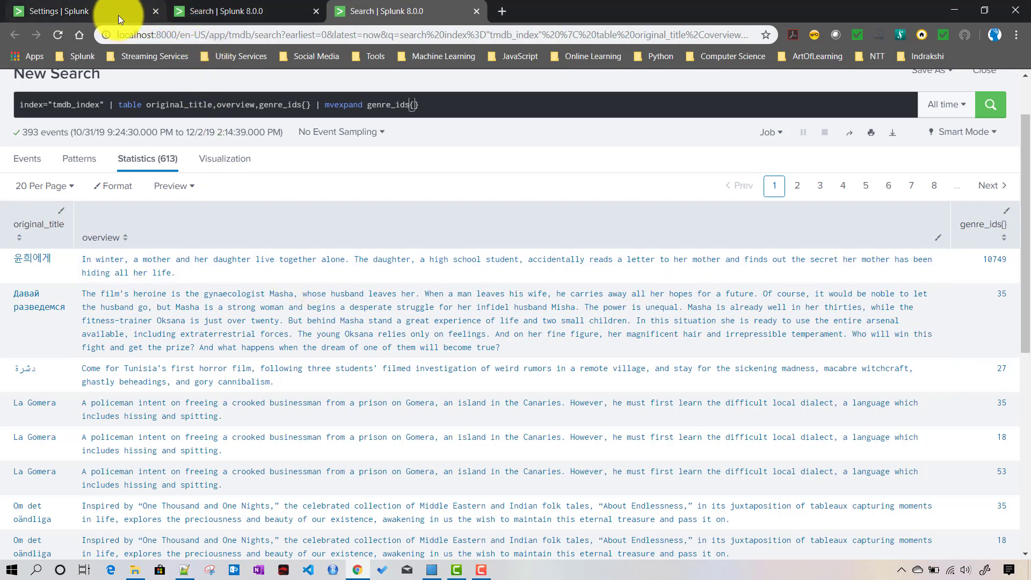
# Run Exapnd Genre Id from the genre_ids field's Actions menu
pyautogui.click(108, 6)
pyautogui.click(247, 7)
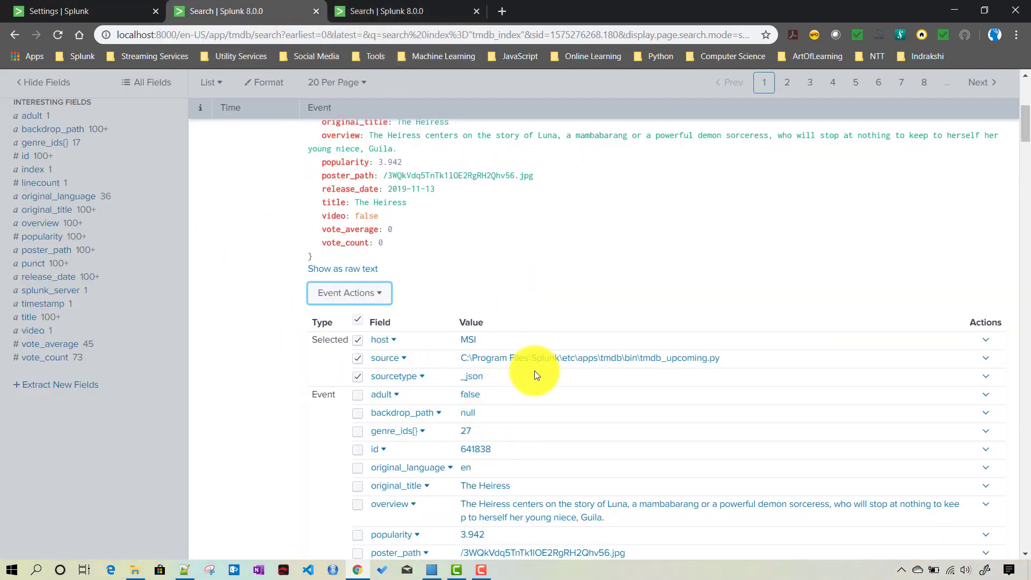
pyautogui.scroll(-2, 534, 370)
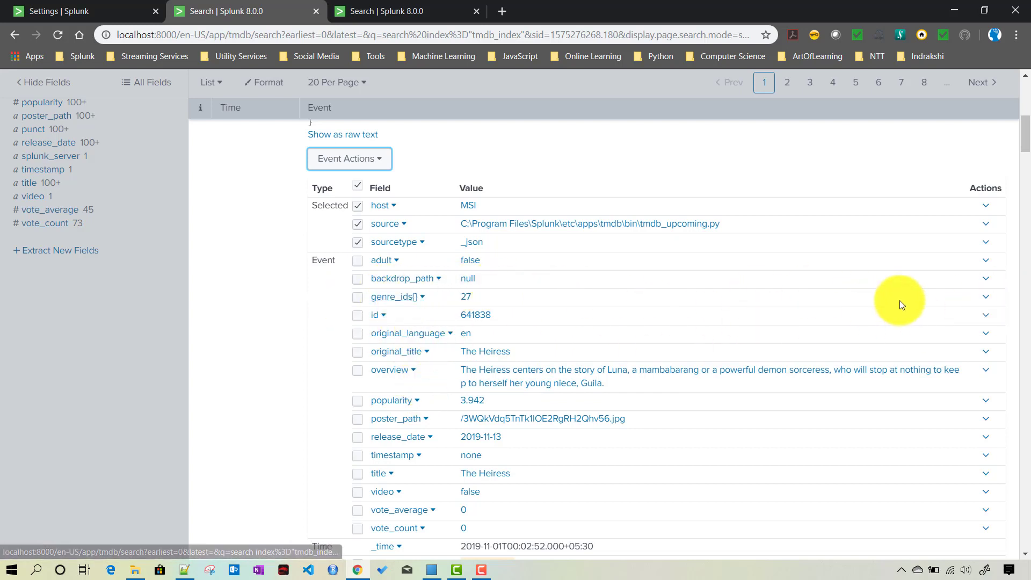
pyautogui.click(986, 300)
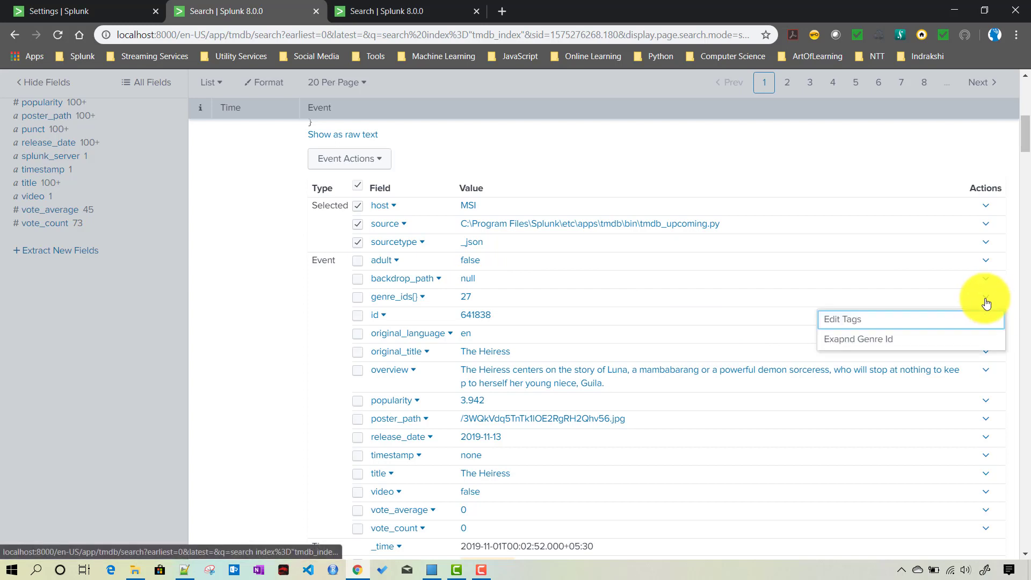
pyautogui.click(844, 341)
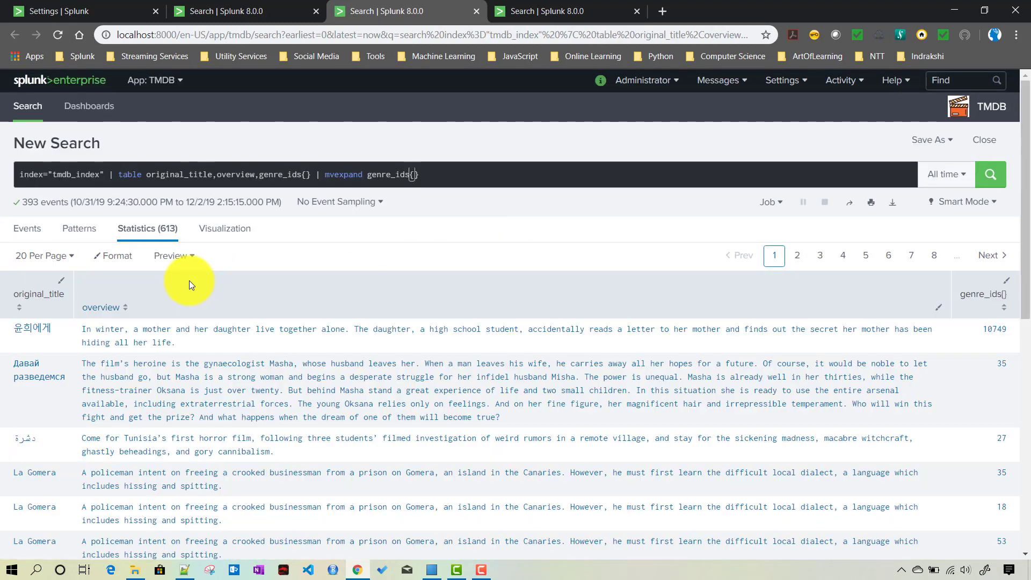
# Check that the sourcetype and poster_path fields lack the action, then return to settings
pyautogui.click(195, 15)
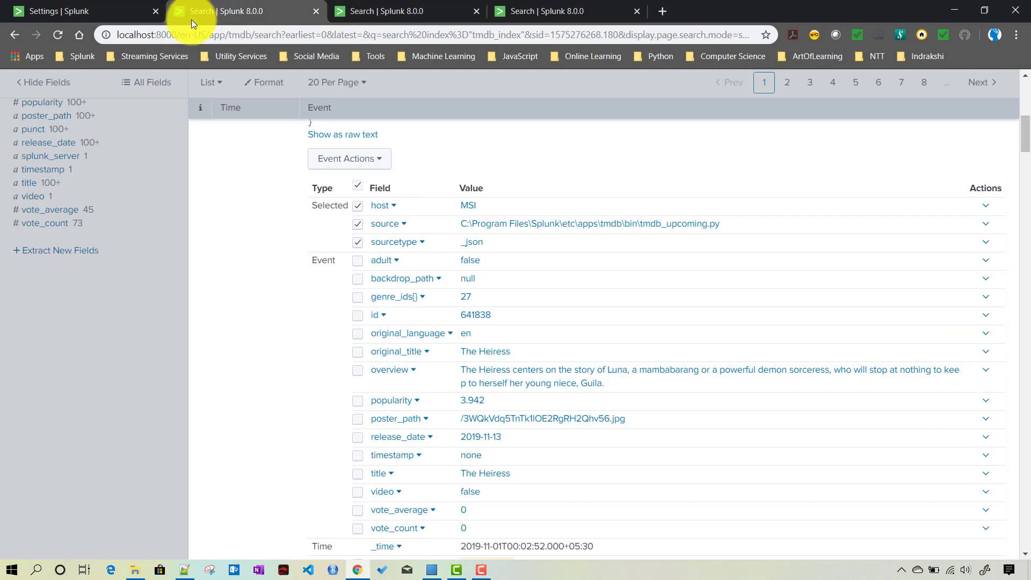
pyautogui.scroll(2, 341, 299)
pyautogui.scroll(-3, 574, 382)
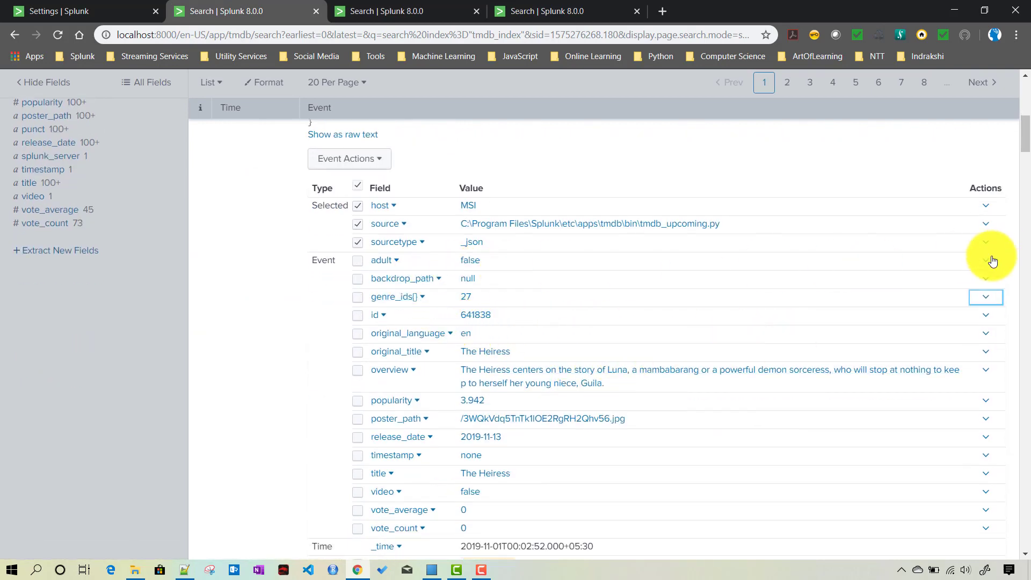
pyautogui.click(986, 242)
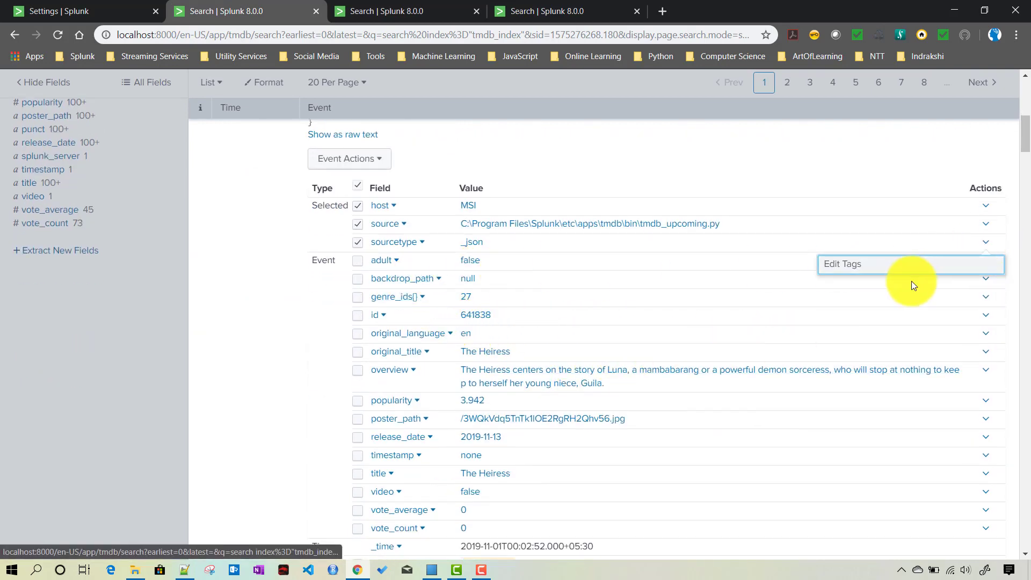
pyautogui.click(987, 420)
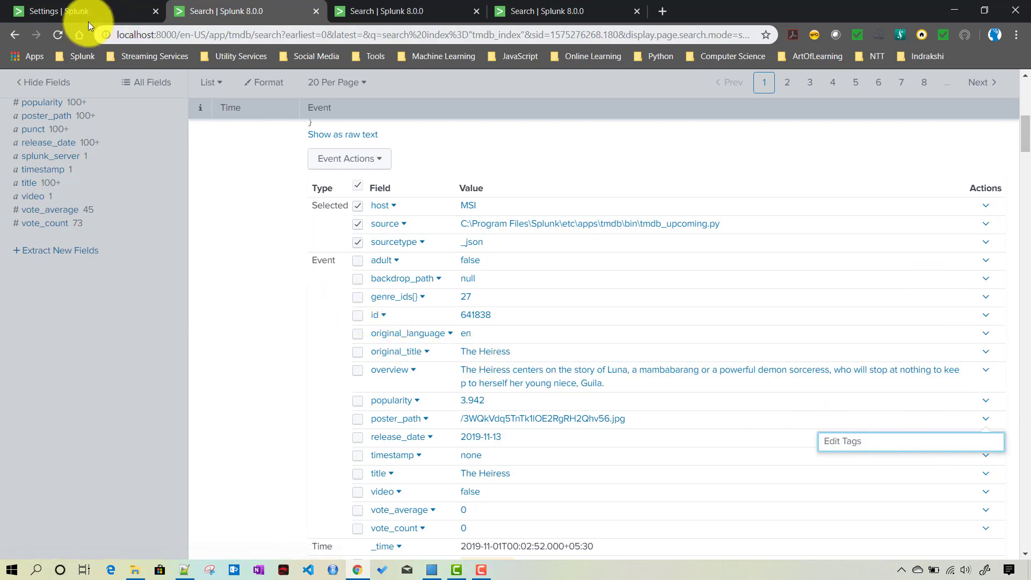
pyautogui.click(54, 15)
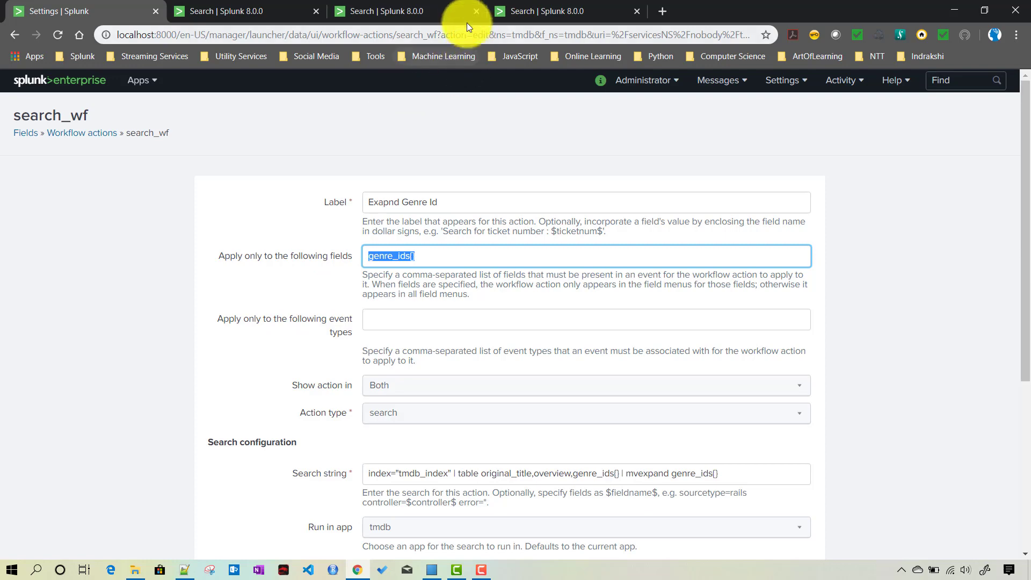
# Close two leftover search tabs, keeping the settings tab and the mvexpand results tab
pyautogui.click(475, 11)
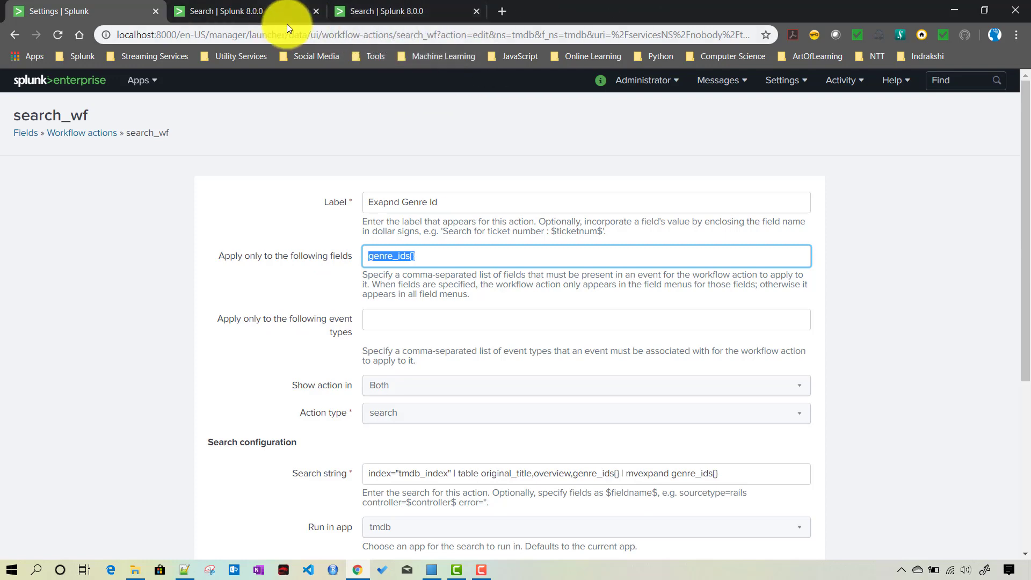
pyautogui.click(317, 11)
pyautogui.scroll(-4, 275, 352)
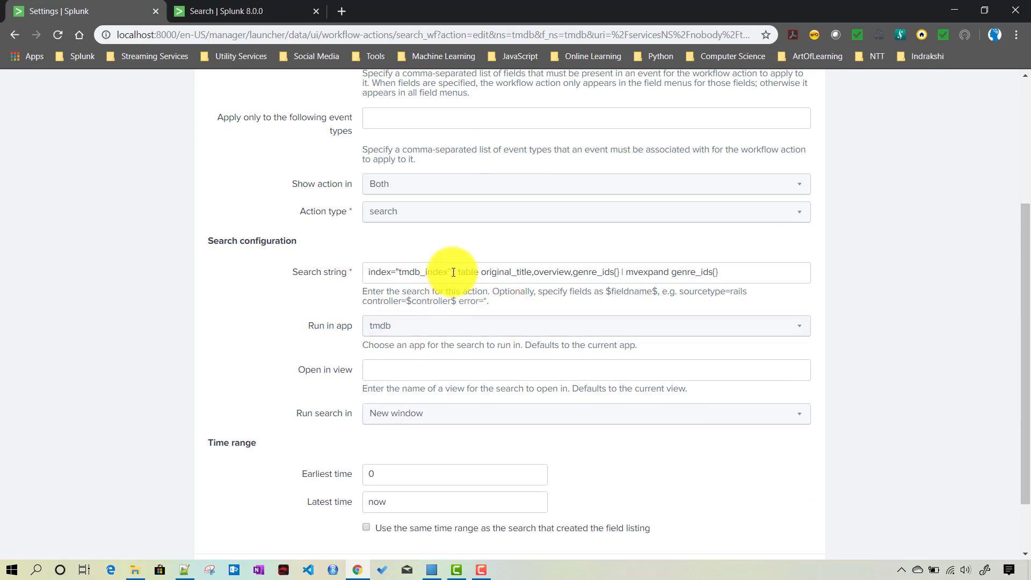
pyautogui.click(233, 6)
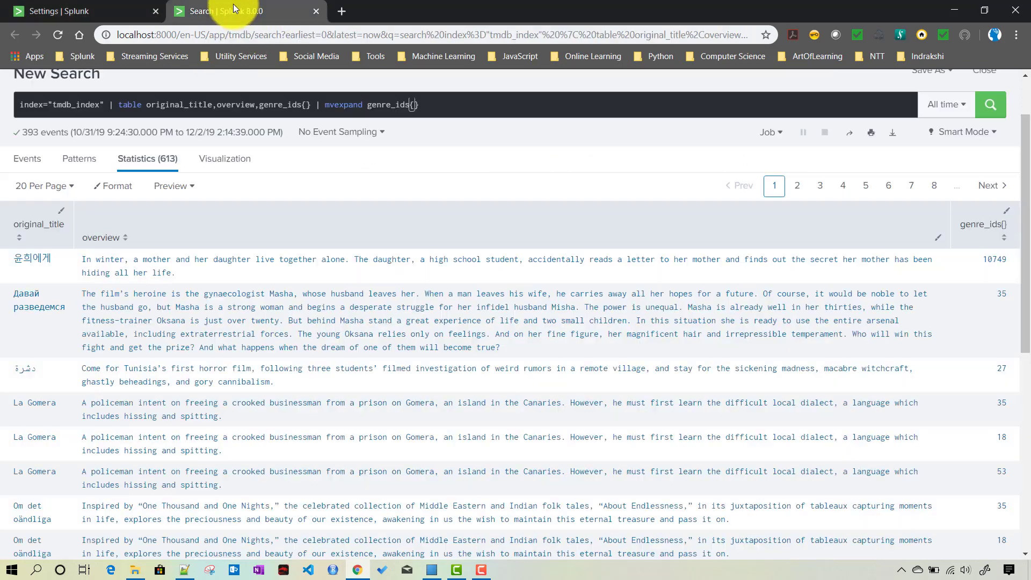
pyautogui.scroll(2, 323, 344)
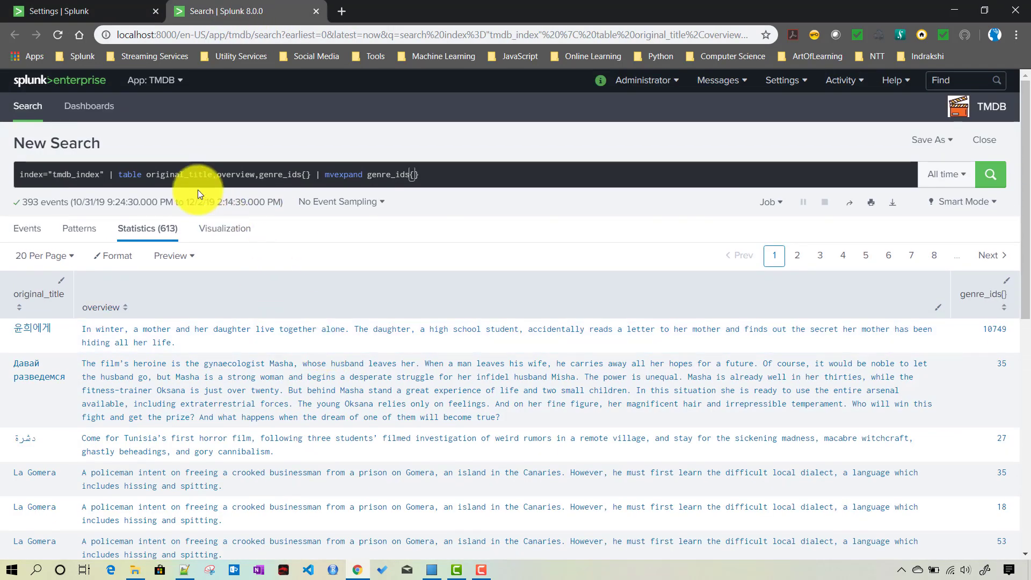
# Trim the query to index="tmdb_index" alone and rerun it, listing 393 events
pyautogui.moveTo(108, 174); pyautogui.dragTo(20, 175)
pyautogui.press('BackSpace')
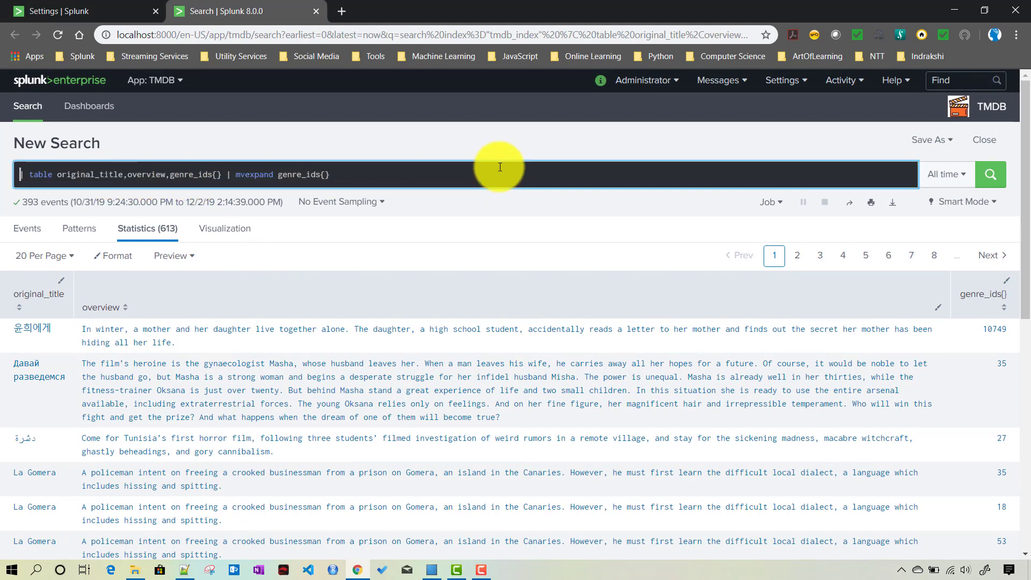
pyautogui.press('Return')
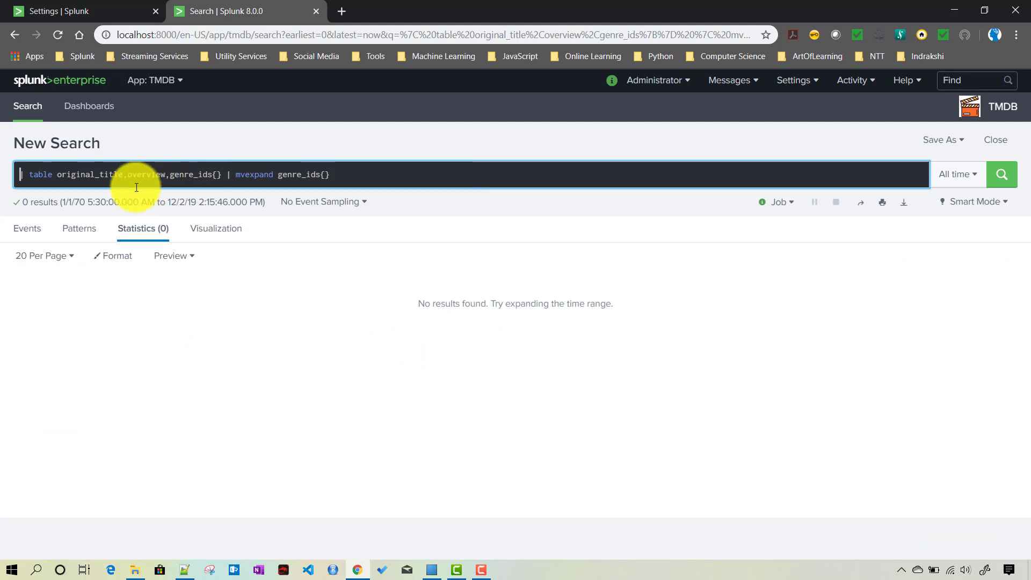
pyautogui.hotkey('ctrl', 'z')
pyautogui.moveTo(110, 176); pyautogui.dragTo(441, 176)
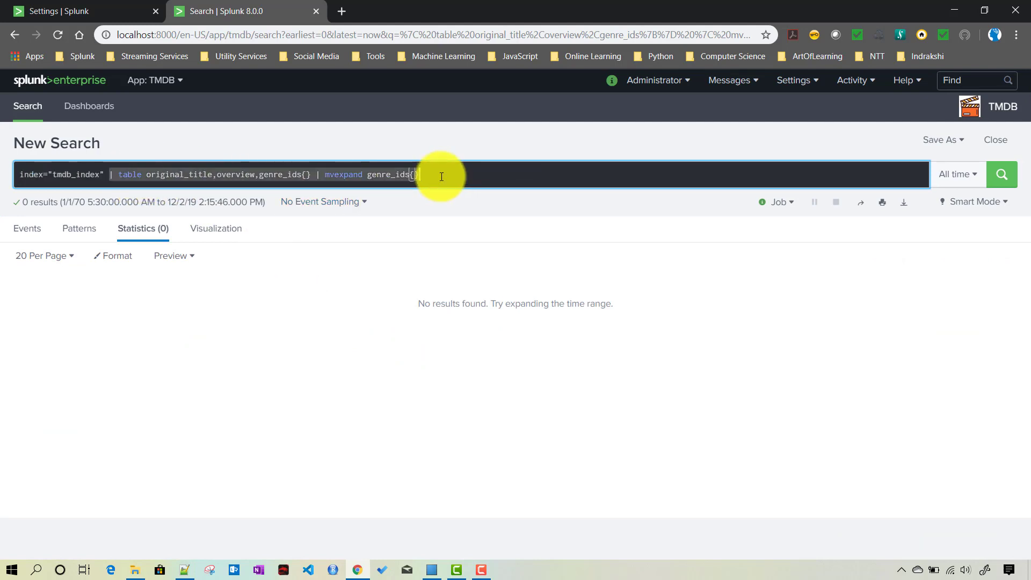
pyautogui.press('BackSpace')
pyautogui.press('Return')
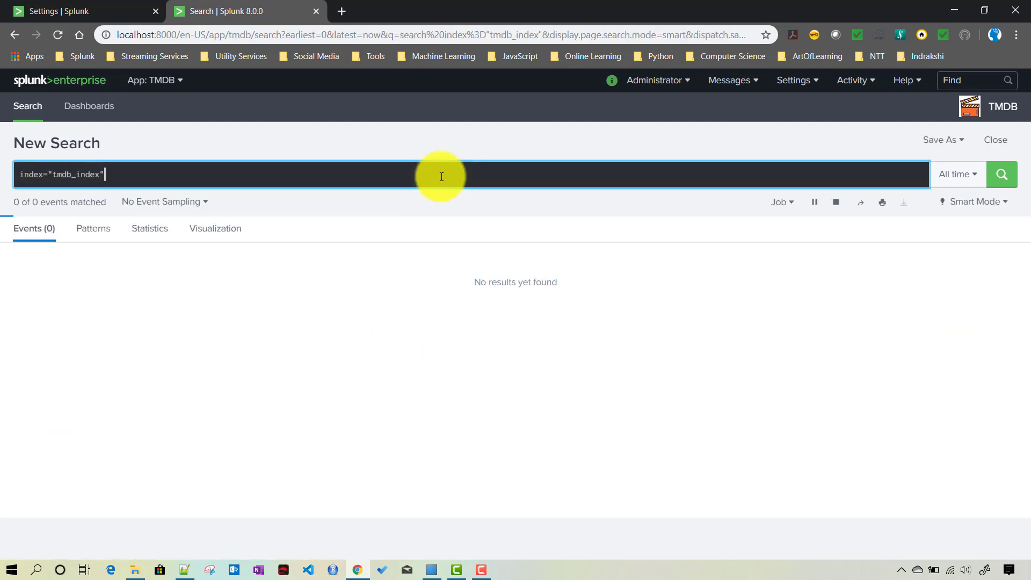
pyautogui.scroll(-3, 406, 312)
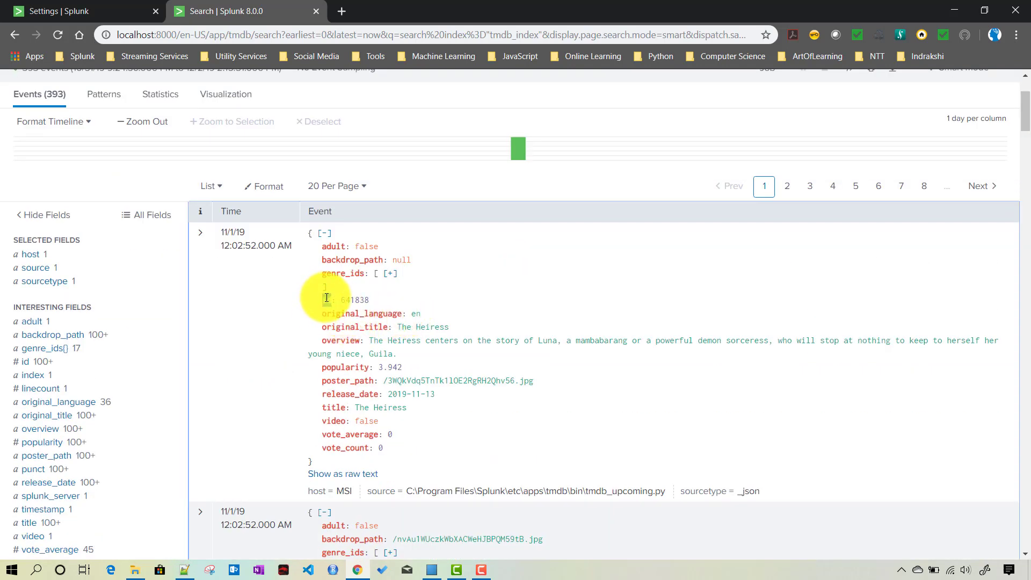
# Insert id=$id$ after index="tmdb_index" in search_wf's search string
pyautogui.click(79, 6)
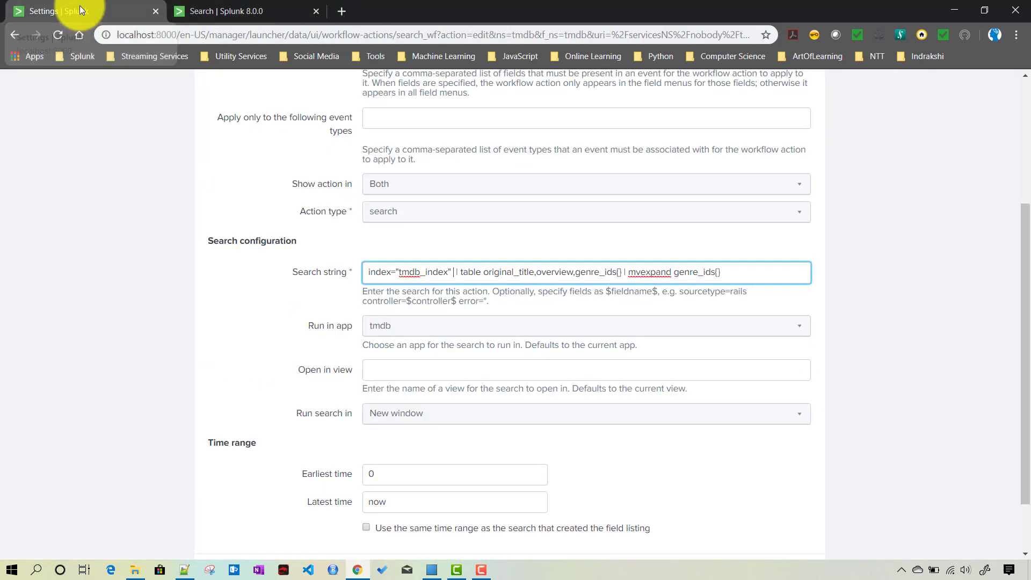
pyautogui.click(454, 272)
pyautogui.write('id')
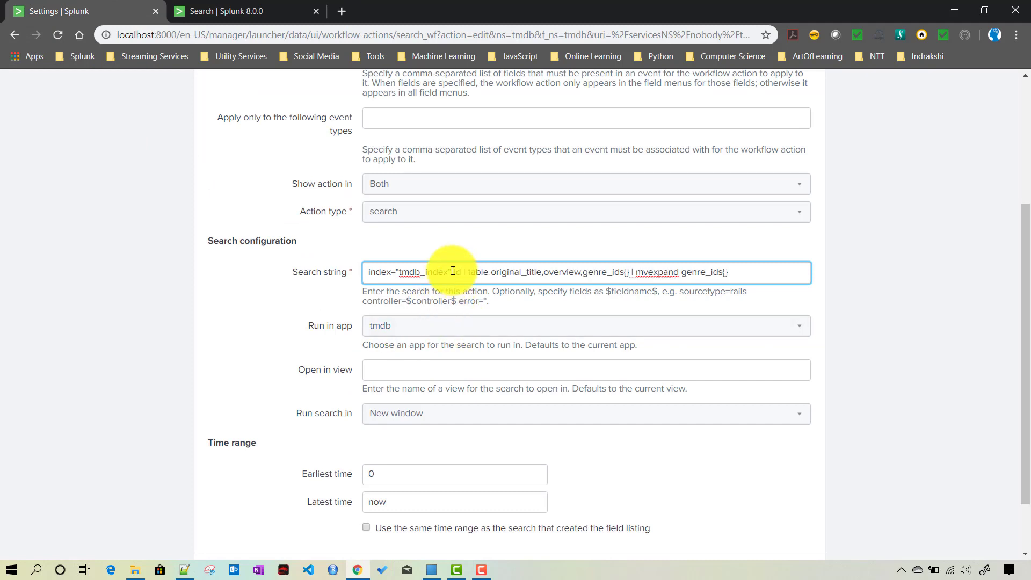
pyautogui.write('=')
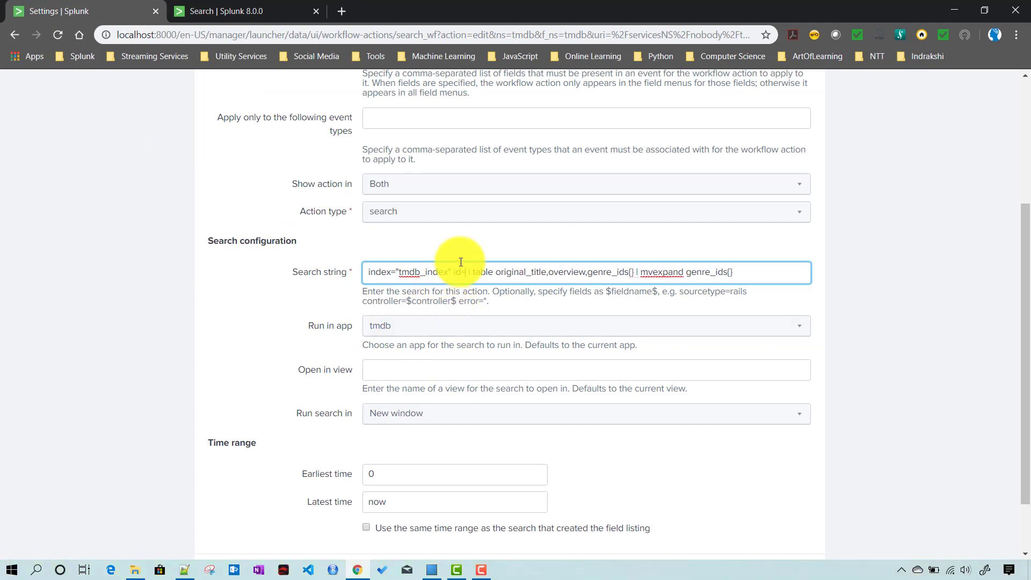
pyautogui.write('$$')
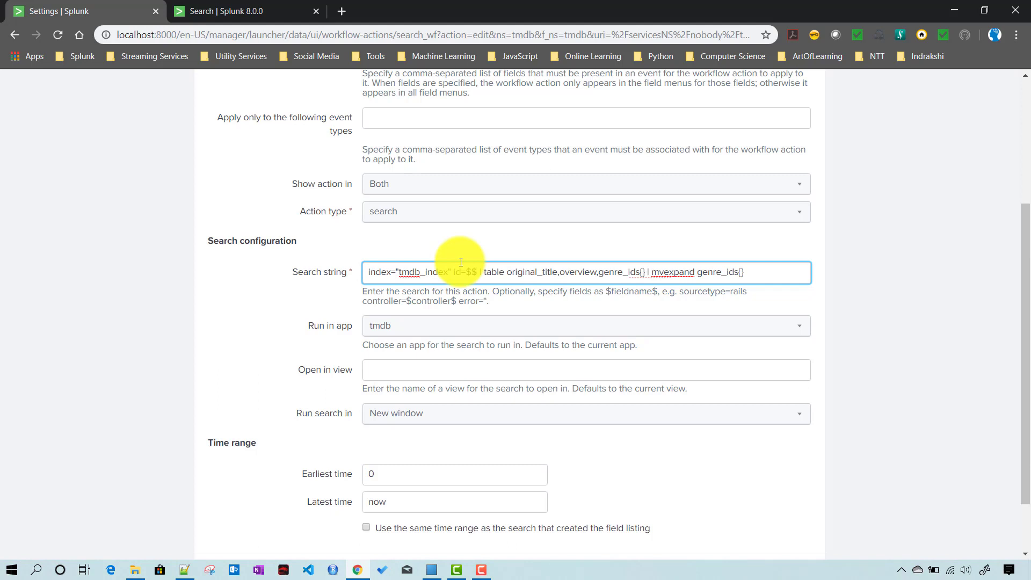
pyautogui.write('id')
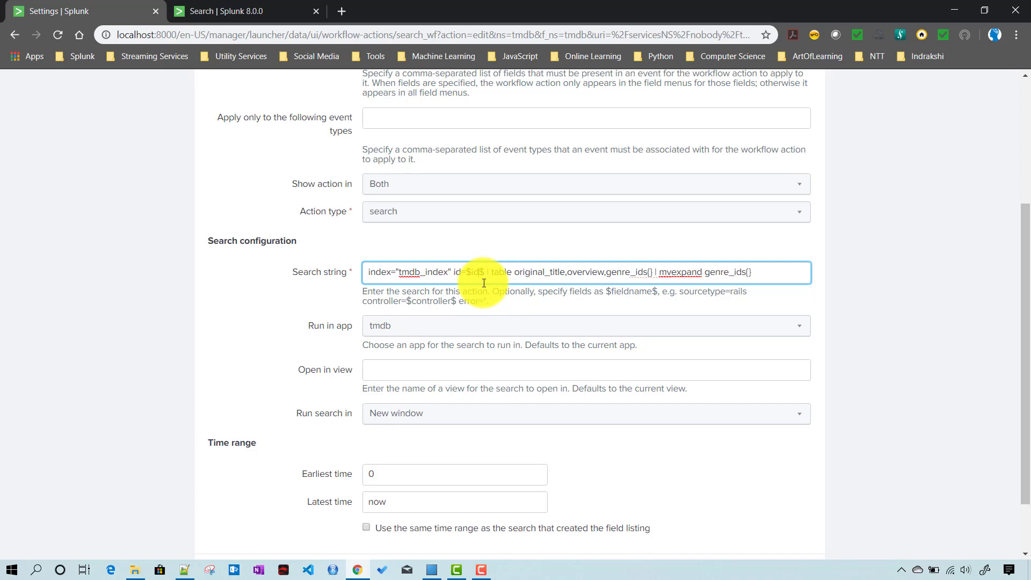
# Verify the id field in the tmdb search results, then save search_wf
pyautogui.click(223, 10)
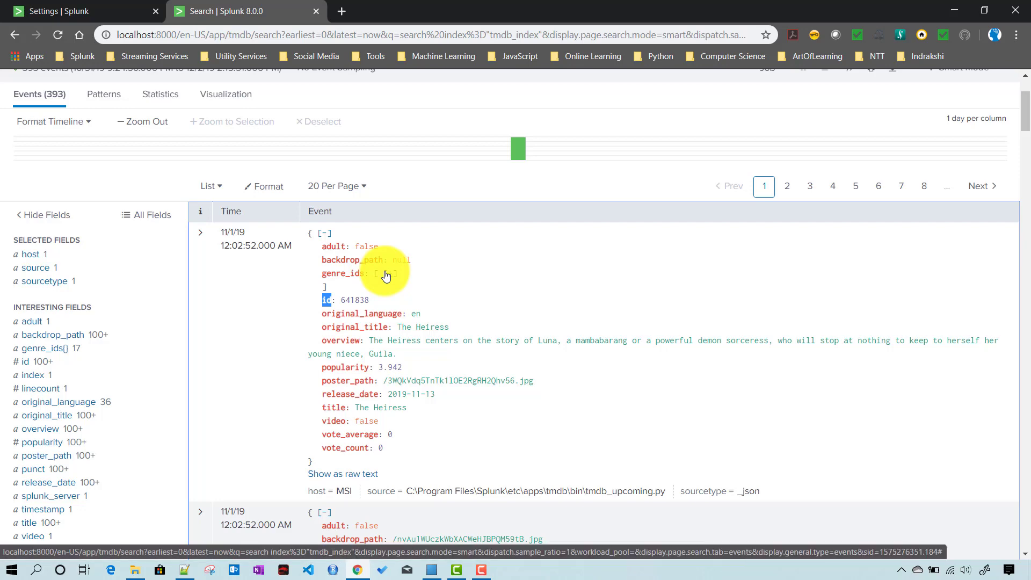
pyautogui.scroll(-4, 408, 403)
pyautogui.scroll(8, 413, 386)
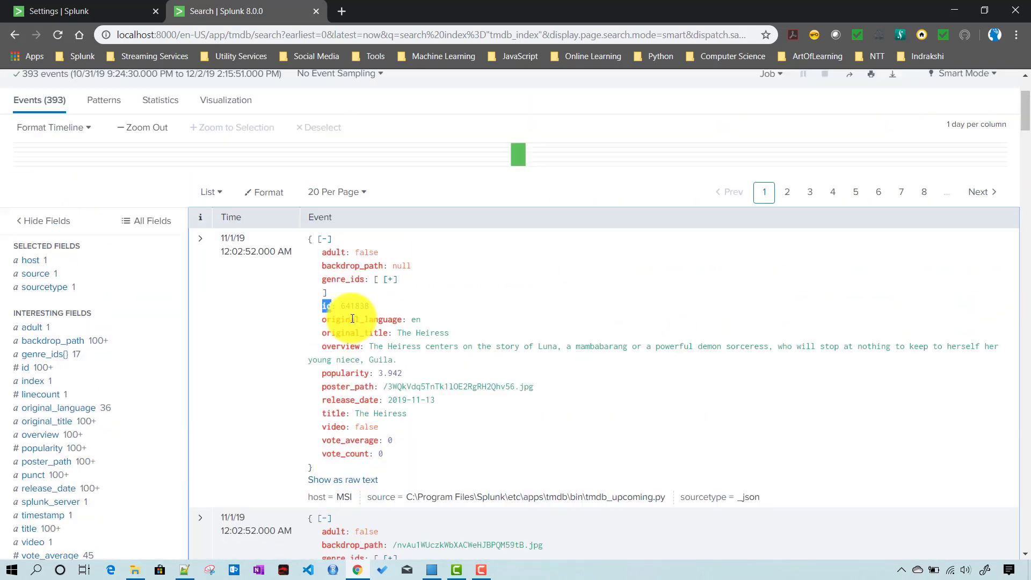
pyautogui.click(50, 8)
pyautogui.scroll(-2, 571, 420)
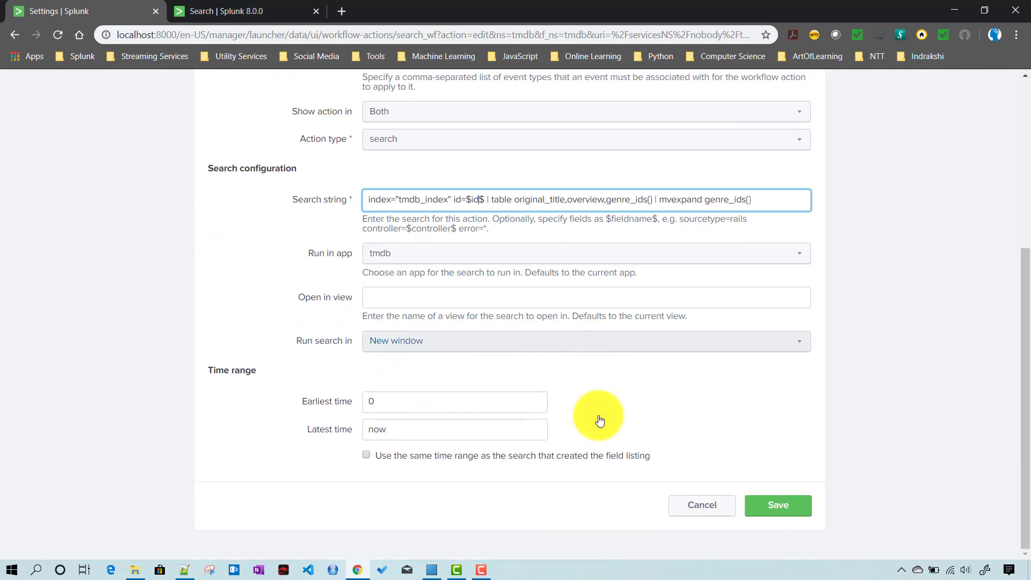
pyautogui.click(789, 510)
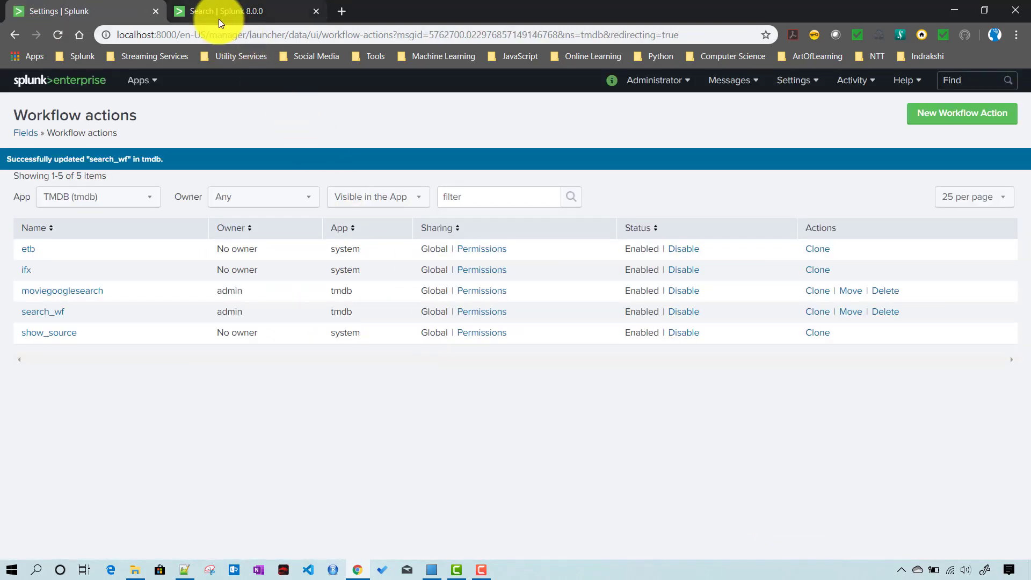
# Rerun the recent index="tmdb_index" search on a fresh page over All time
pyautogui.click(220, 15)
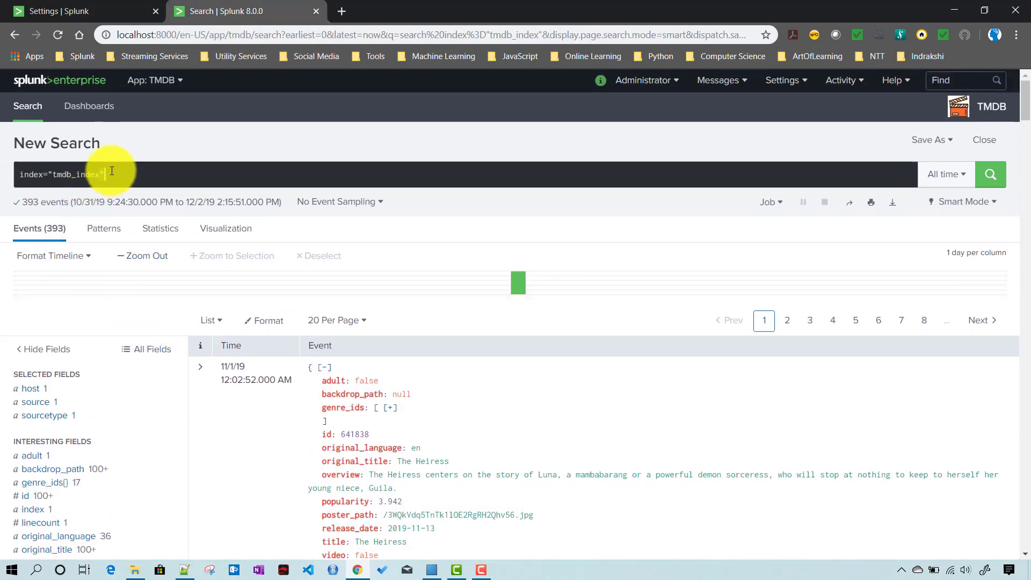
pyautogui.tripleClick(112, 174)
pyautogui.hotkey('ctrl', 'c')
pyautogui.click(28, 106)
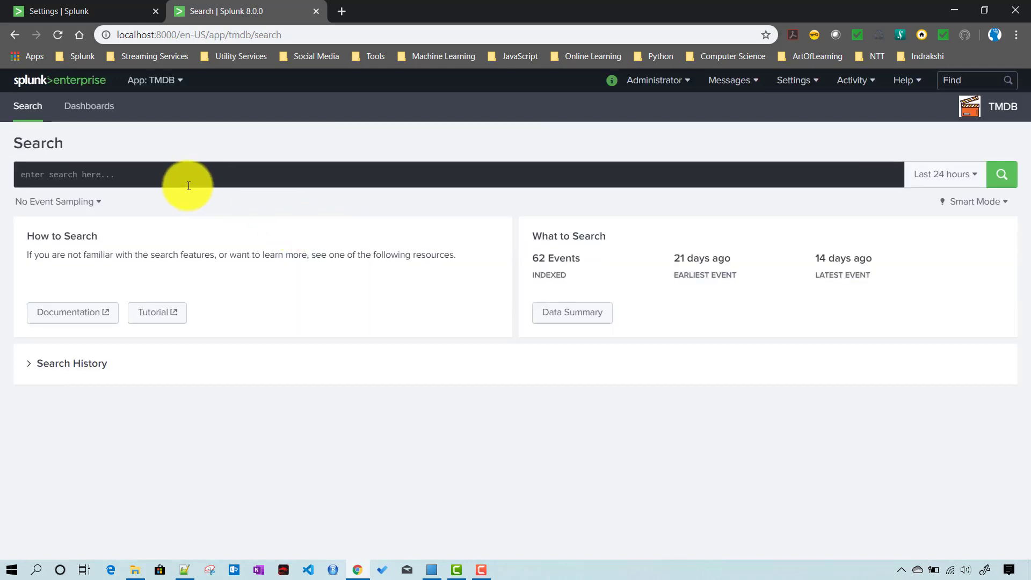
pyautogui.click(189, 185)
pyautogui.hotkey('ctrl', 'v')
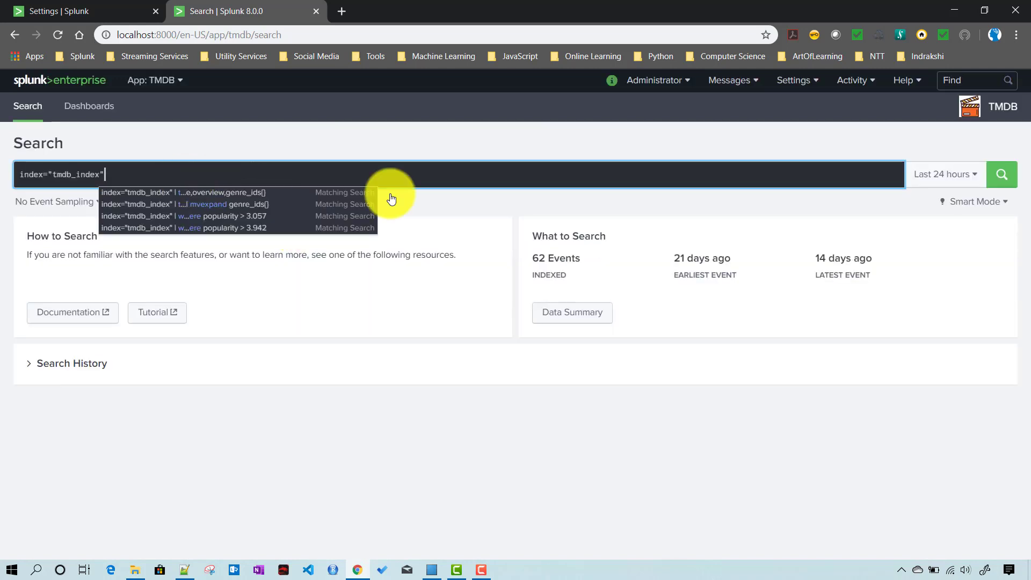
pyautogui.click(950, 181)
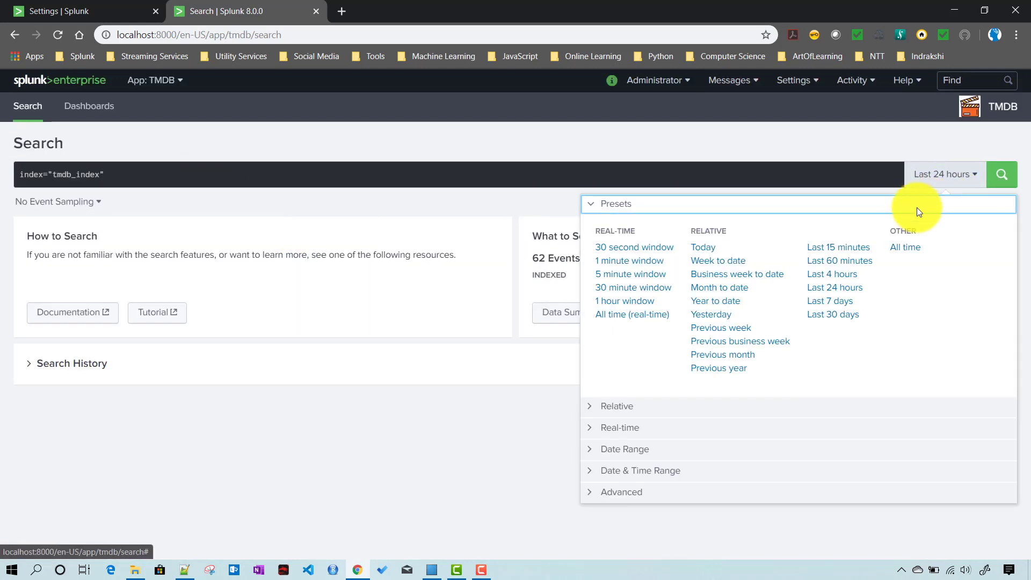
pyautogui.click(907, 246)
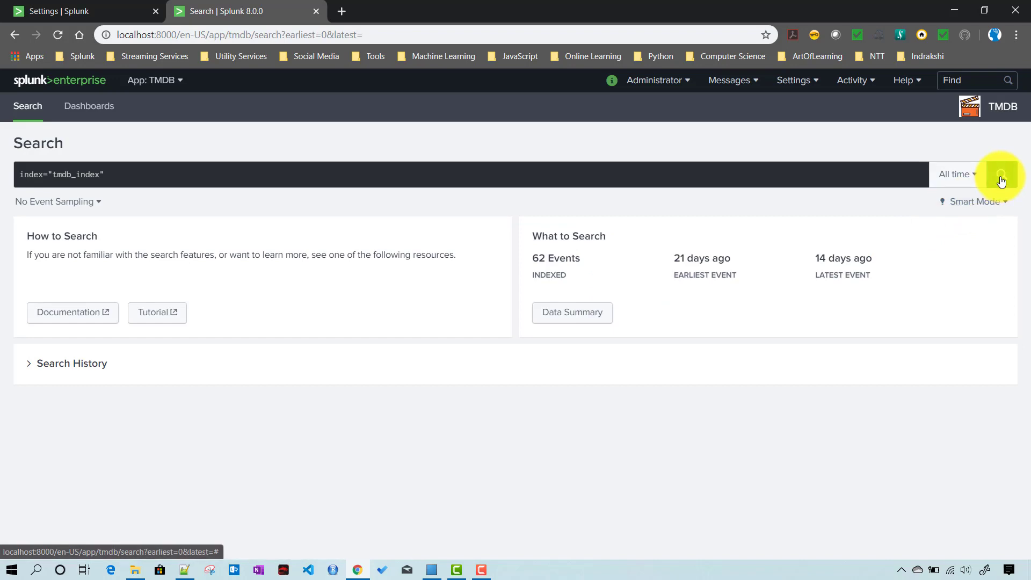
pyautogui.click(1001, 174)
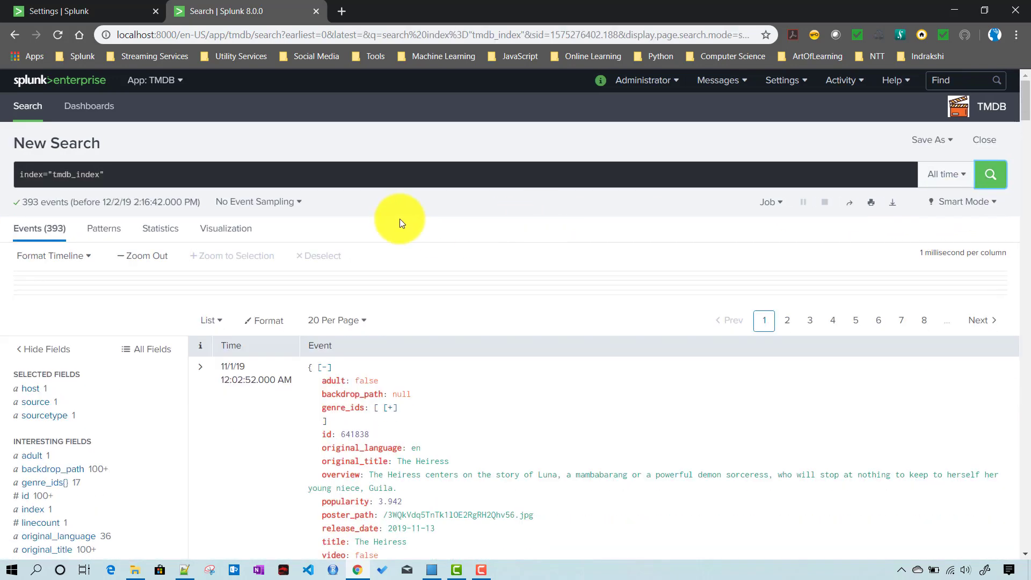
# Expand the Justified Force event and run Exapnd Genre Id, yielding genres 28, 80, 18
pyautogui.scroll(-3, 375, 217)
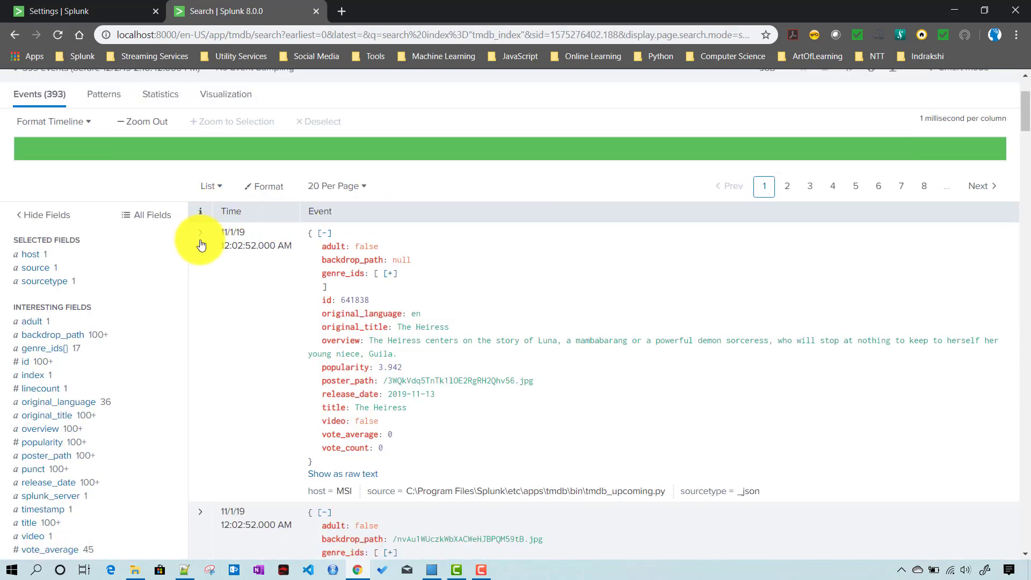
pyautogui.scroll(-3, 322, 299)
pyautogui.scroll(-7, 387, 284)
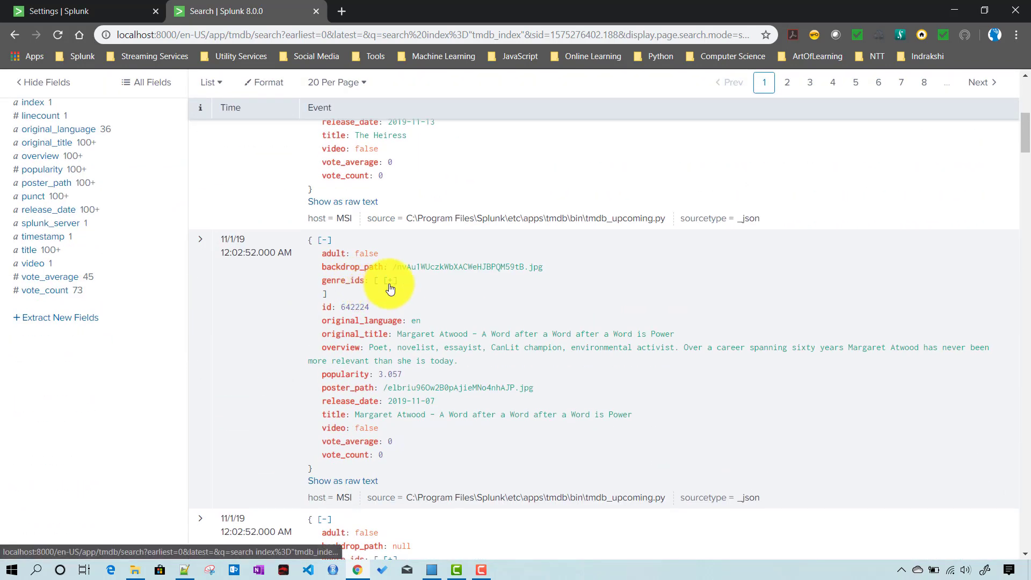
pyautogui.scroll(-3, 446, 282)
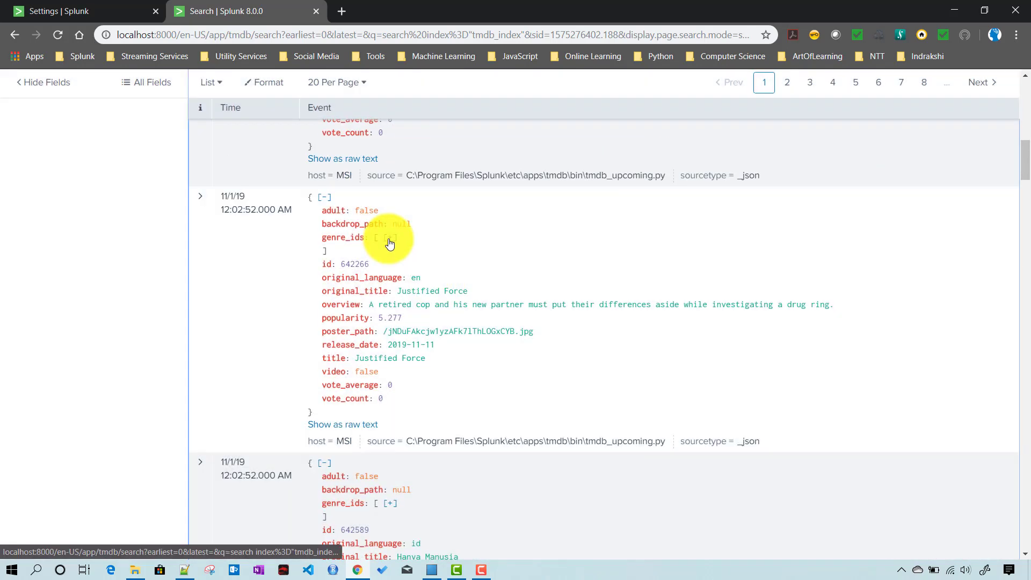
pyautogui.click(390, 237)
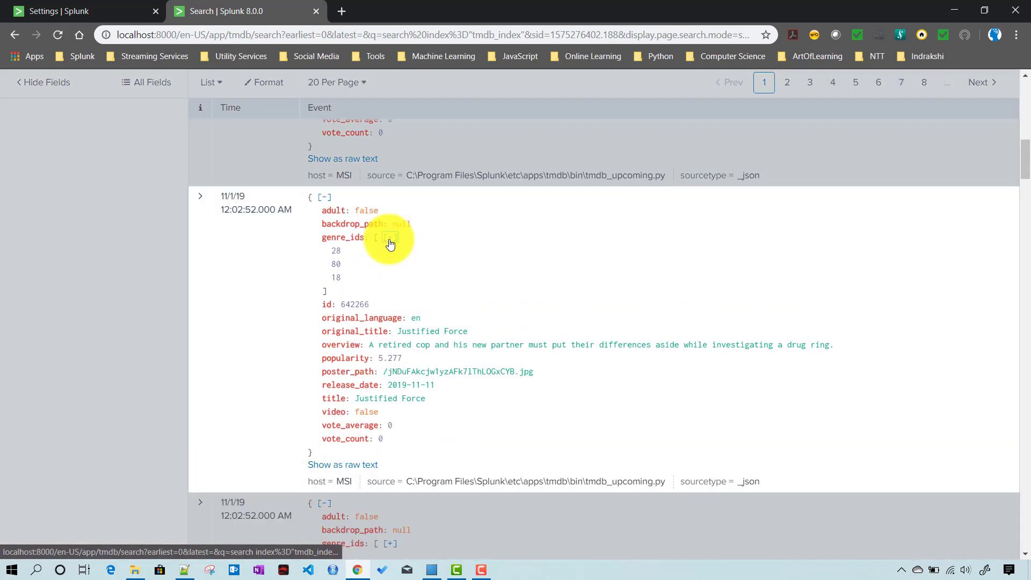
pyautogui.click(198, 207)
pyautogui.scroll(-6, 446, 292)
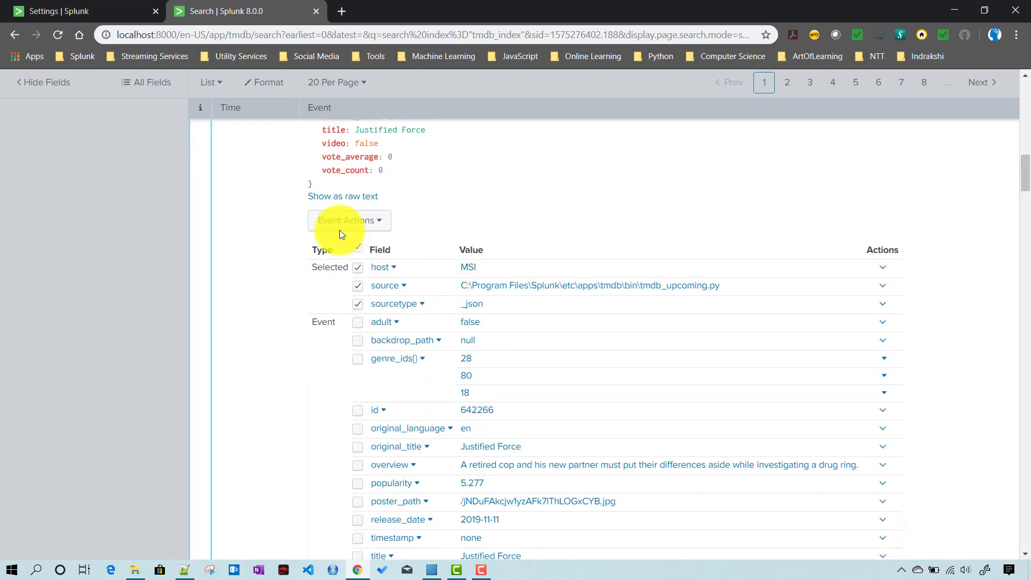
pyautogui.click(343, 221)
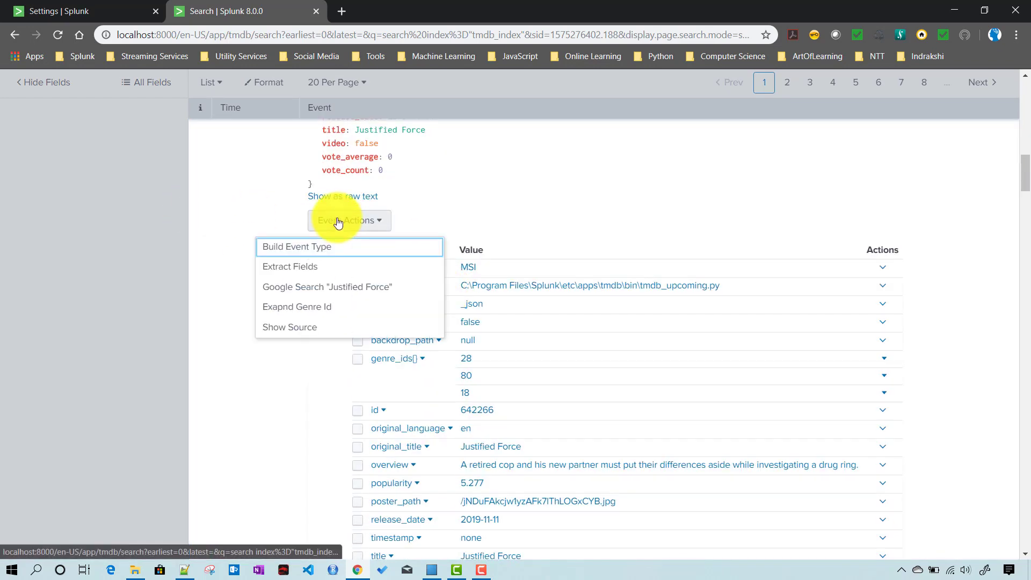
pyautogui.click(309, 313)
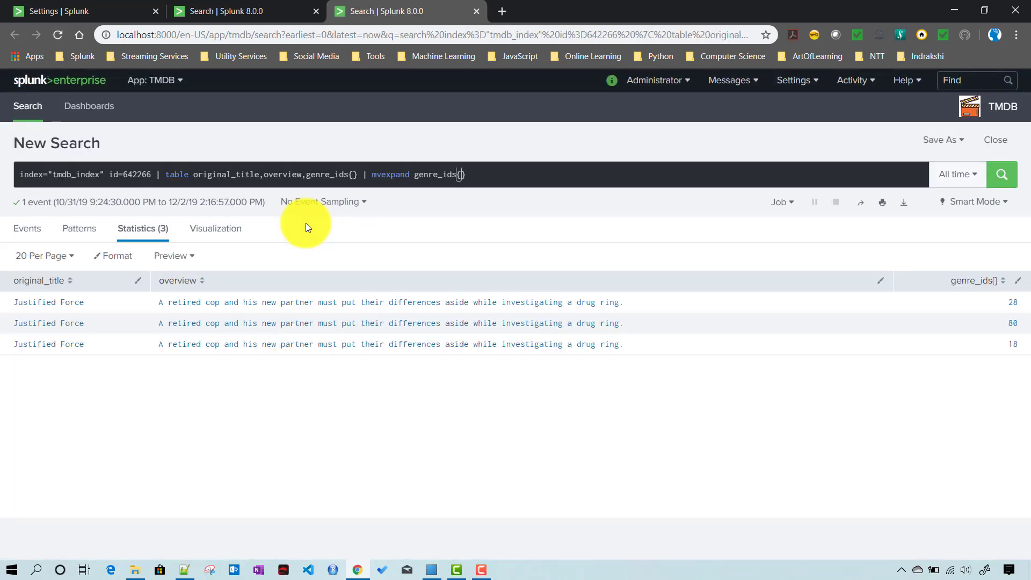
# Trim the search back to index="tmdb_index" and rerun it, listing 393 events
pyautogui.click(126, 177)
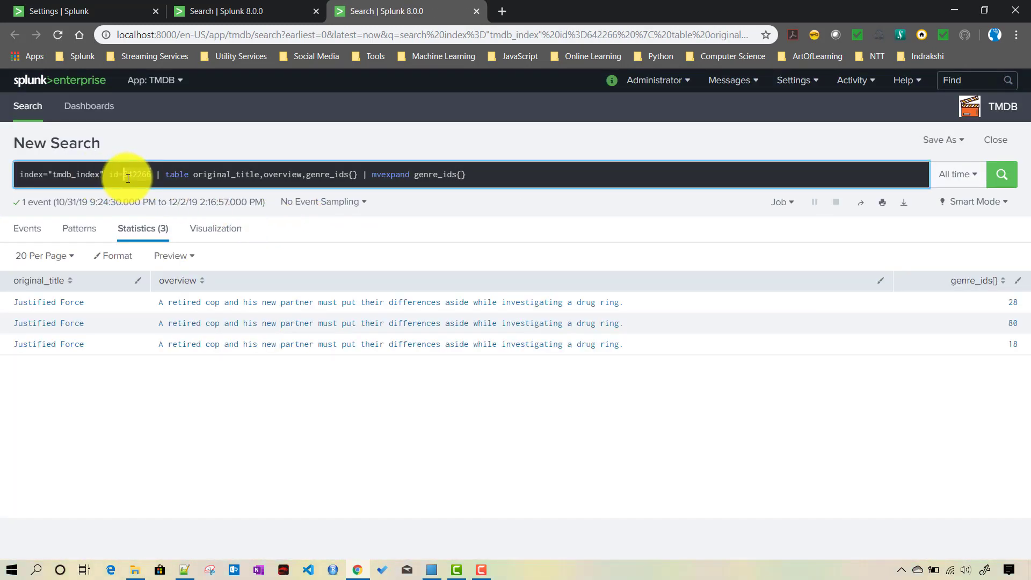
pyautogui.moveTo(124, 177); pyautogui.dragTo(150, 178)
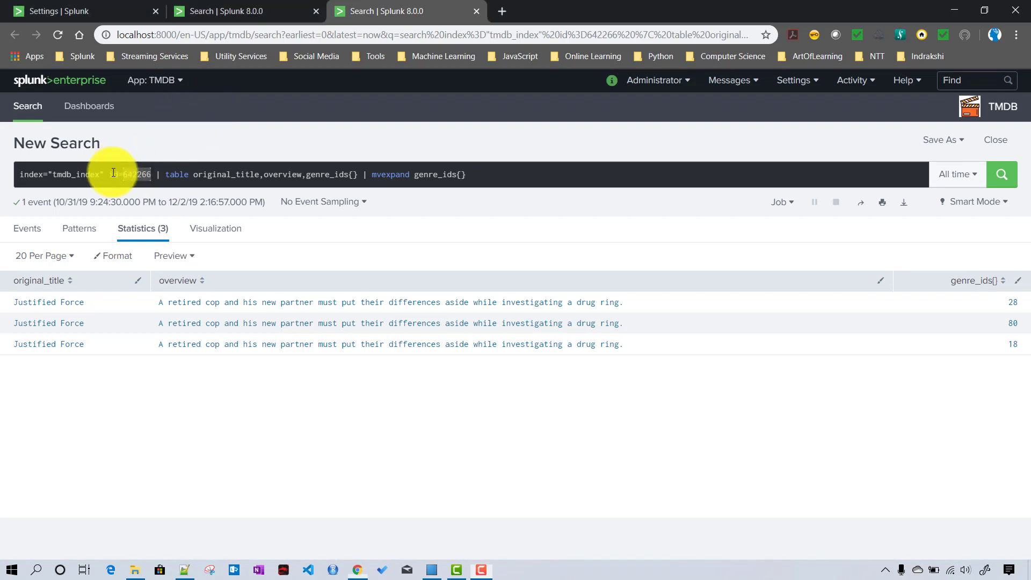
pyautogui.moveTo(113, 175); pyautogui.dragTo(342, 198)
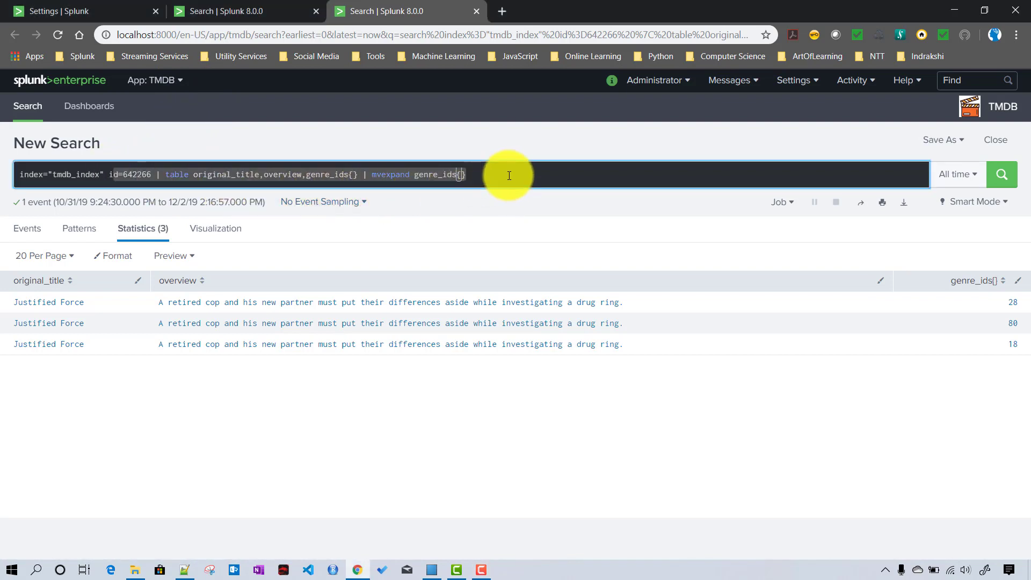
pyautogui.press('BackSpace')
pyautogui.press('Return')
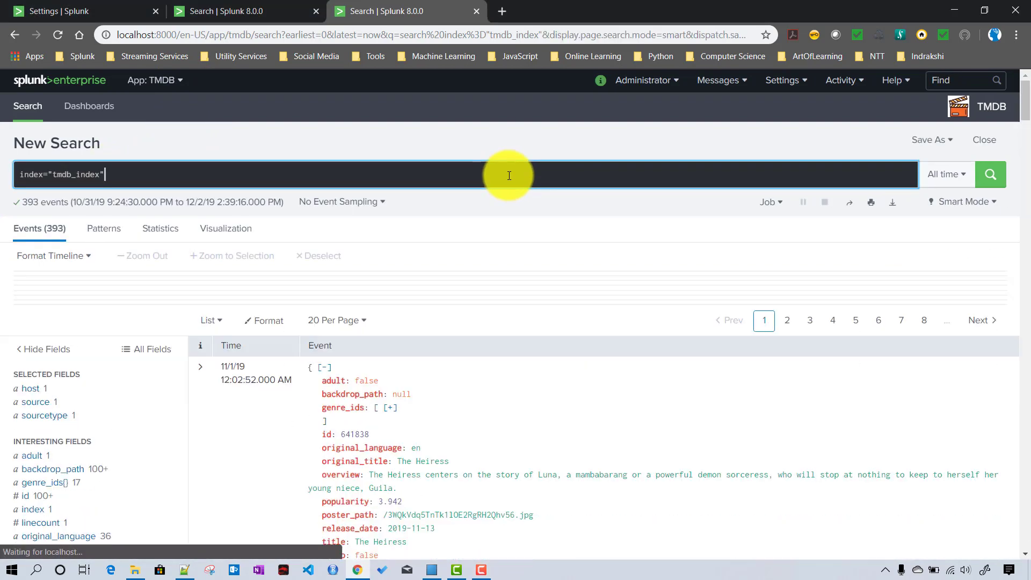
# Add '| where popularity > 3.942' (The Heiress's popularity) to the search, leaving 168 events
pyautogui.scroll(-3, 369, 344)
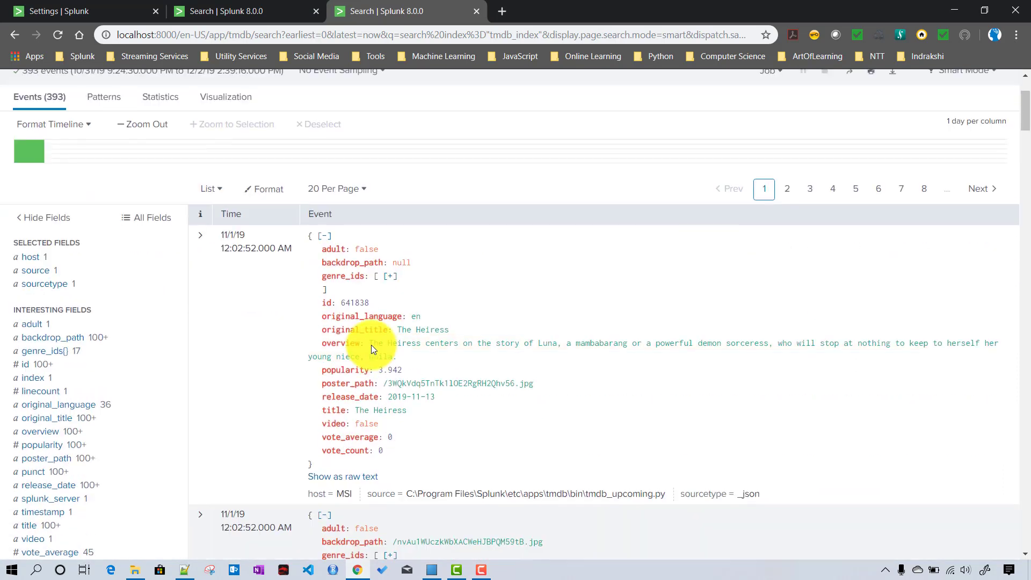
pyautogui.doubleClick(338, 368)
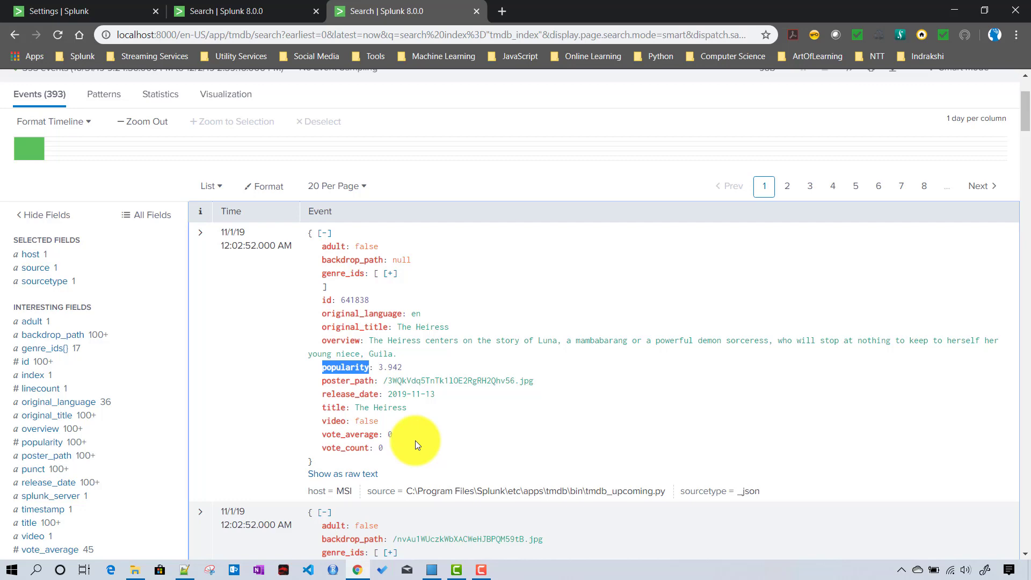
pyautogui.scroll(3, 408, 424)
pyautogui.click(159, 173)
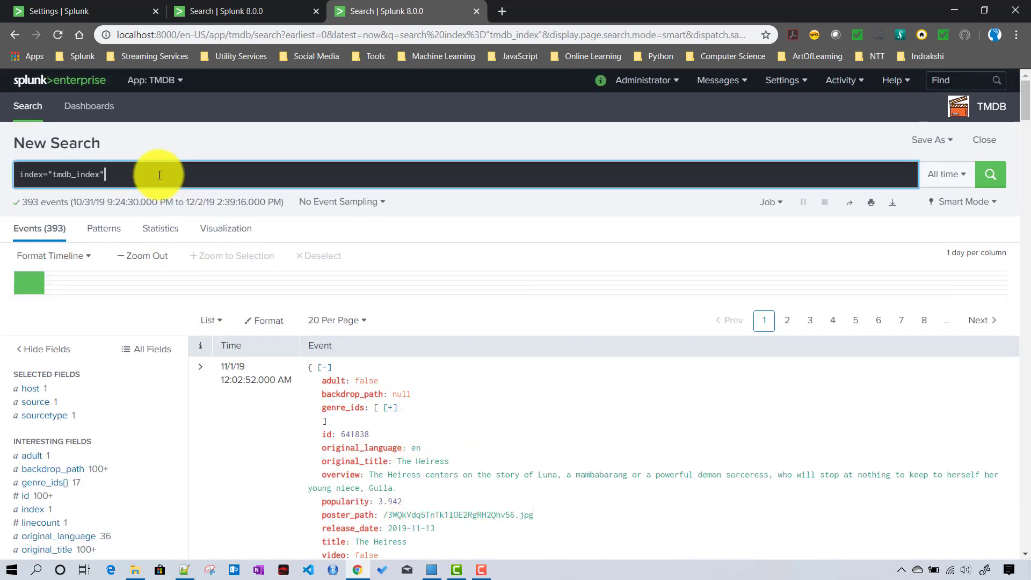
pyautogui.hotkey('shift', 'Return')
pyautogui.write('| w')
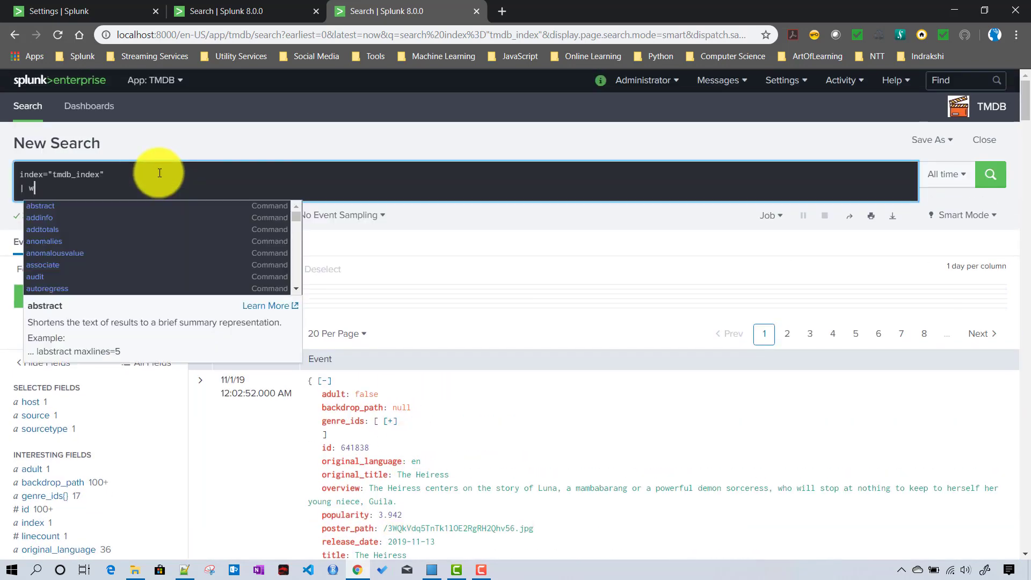
pyautogui.write('here popularity ')
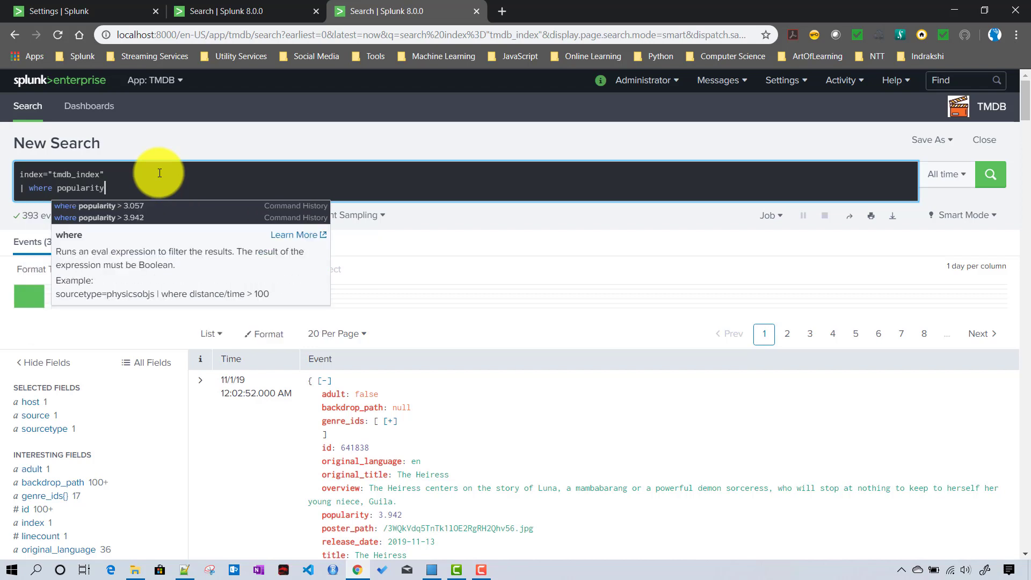
pyautogui.write('>')
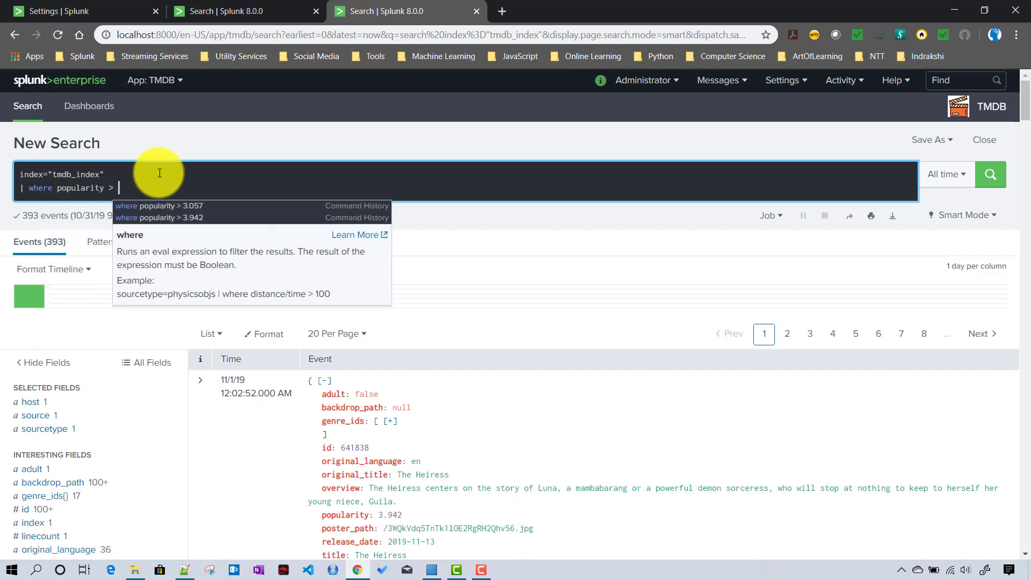
pyautogui.moveTo(376, 515); pyautogui.dragTo(396, 513)
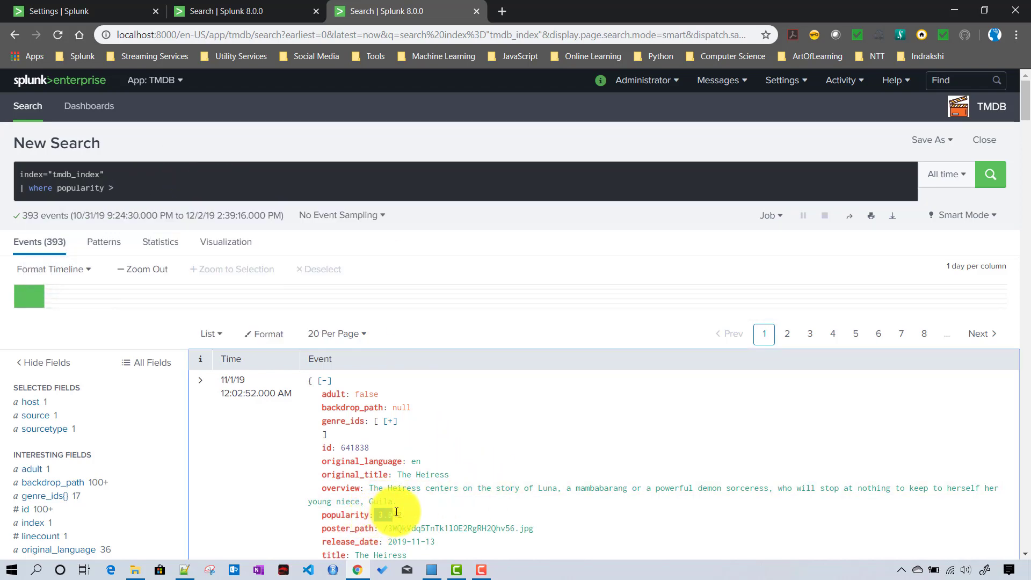
pyautogui.click(165, 183)
pyautogui.write('3.942')
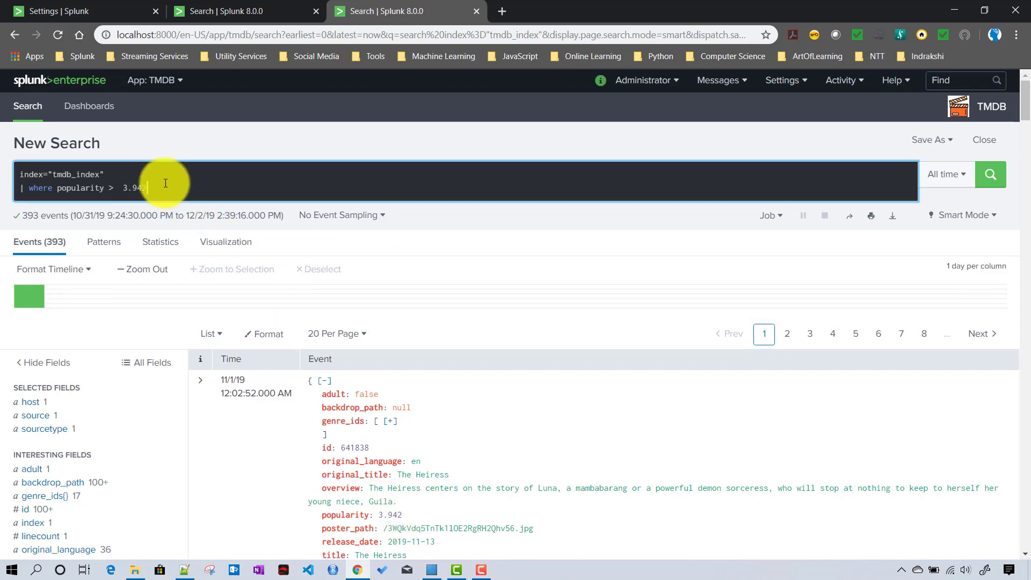
pyautogui.press('Return')
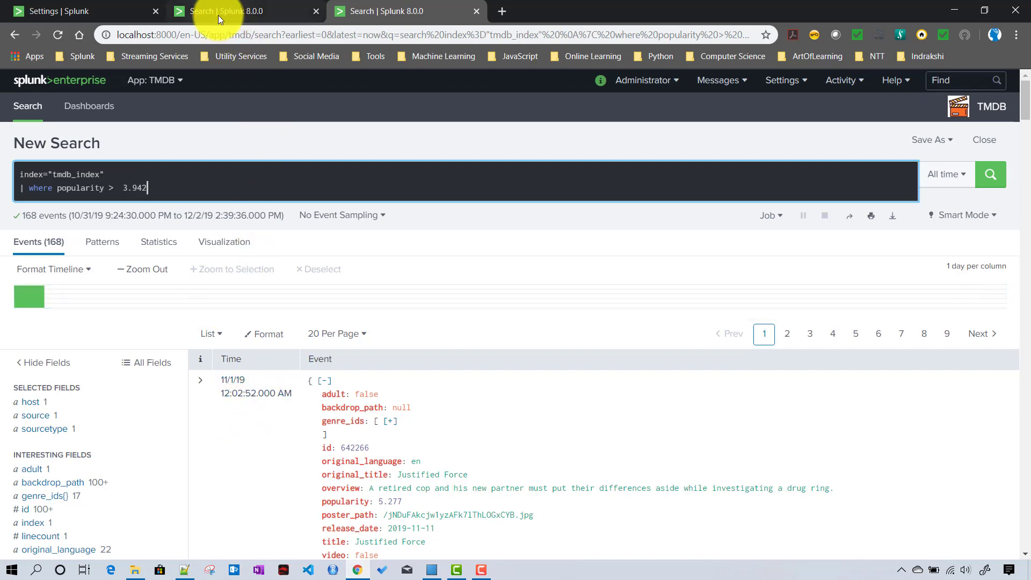
pyautogui.click(61, 15)
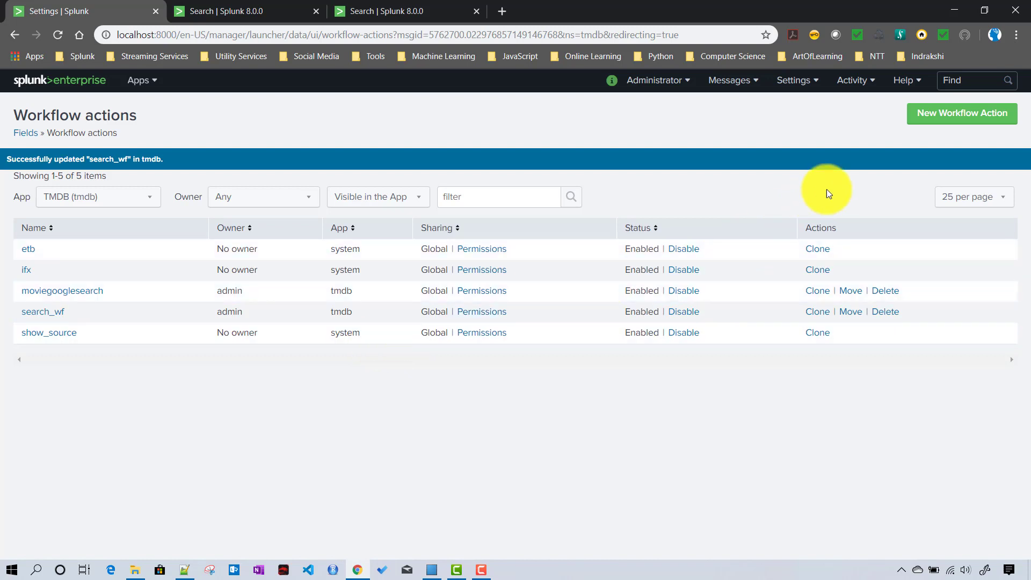
# Create a new workflow action named search_wf1 with the label 'Find More Popular Movies'
pyautogui.click(964, 117)
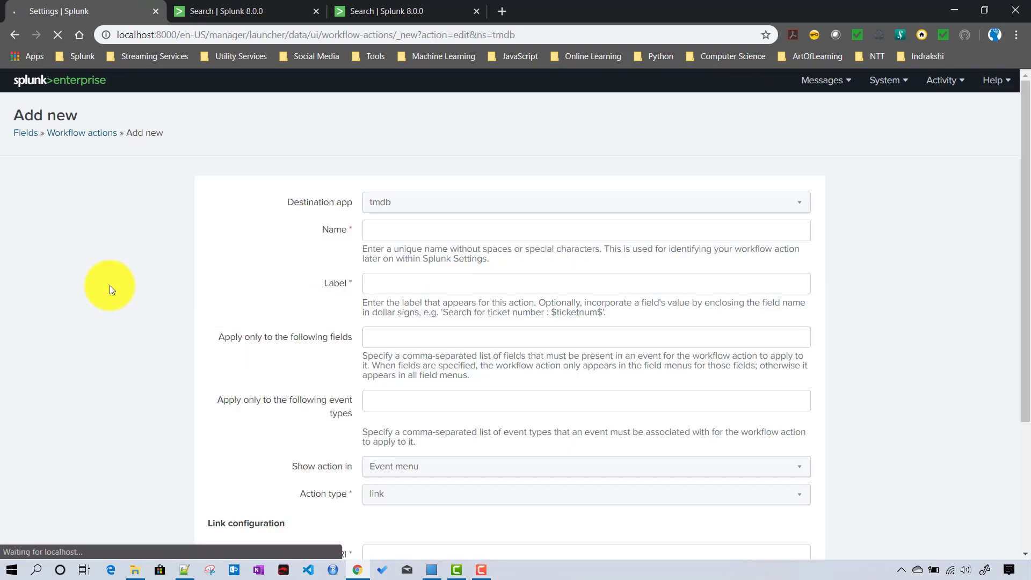
pyautogui.click(376, 233)
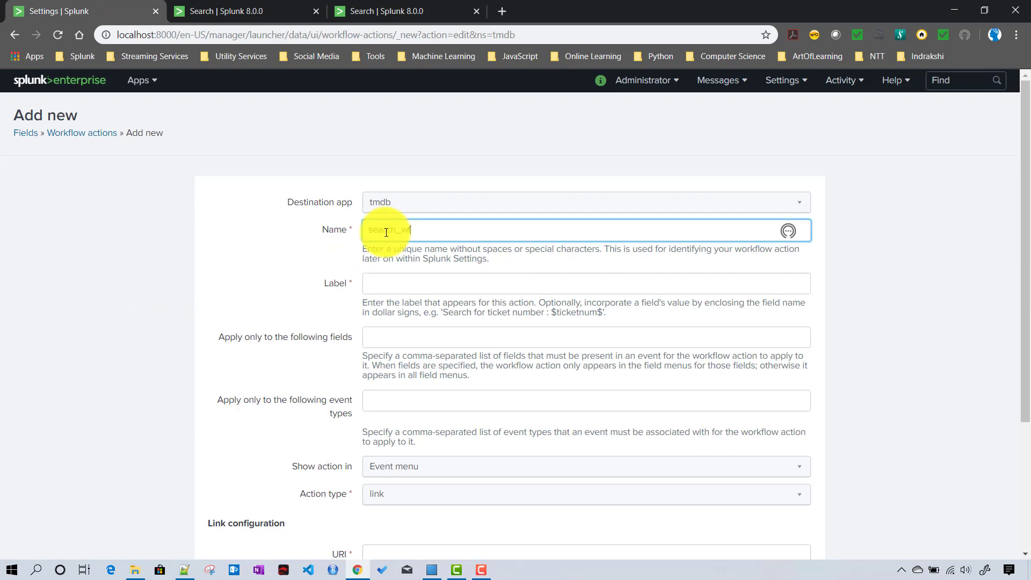
pyautogui.click(383, 284)
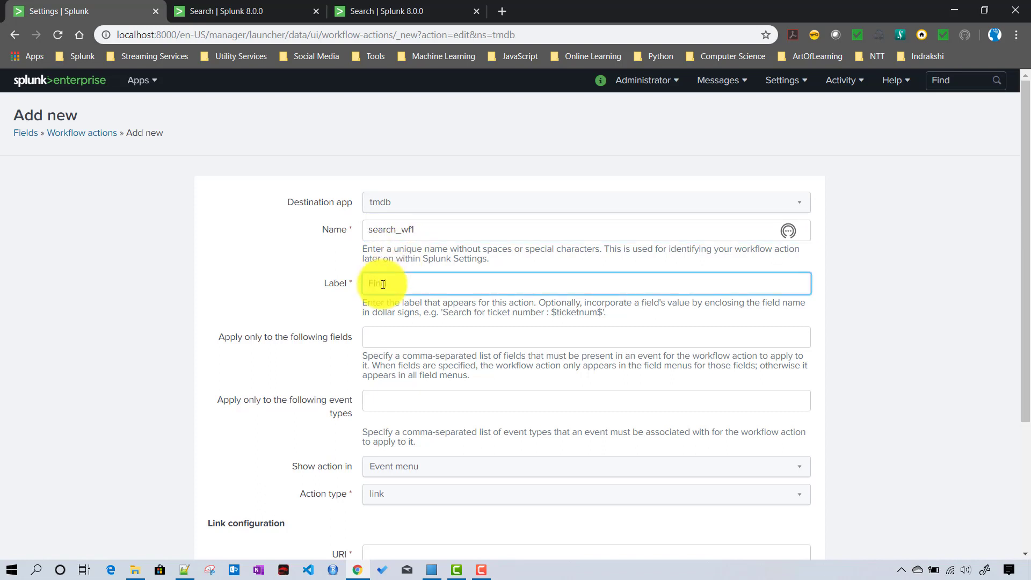
pyautogui.write('Find More Popular Movies')
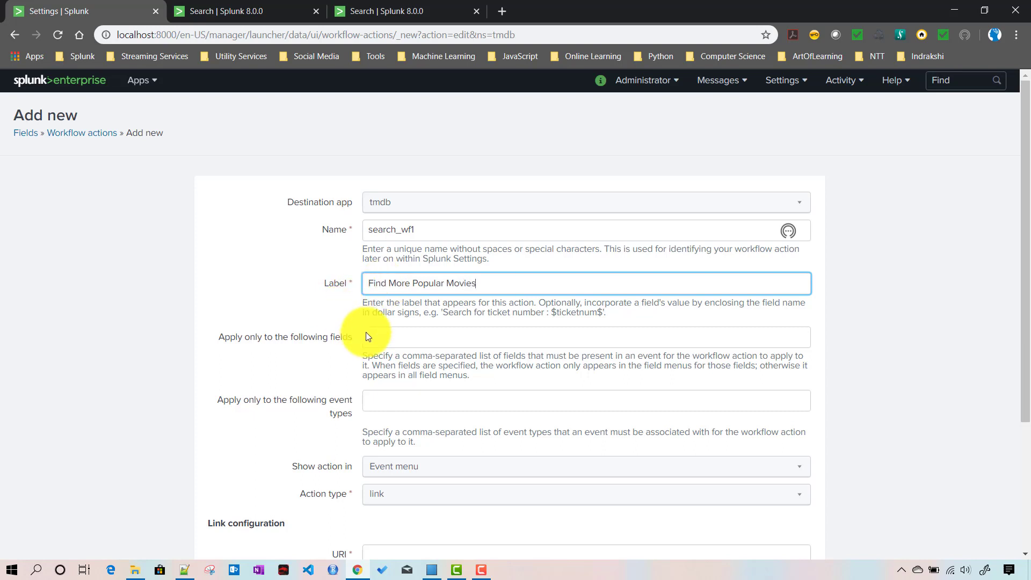
pyautogui.click(407, 338)
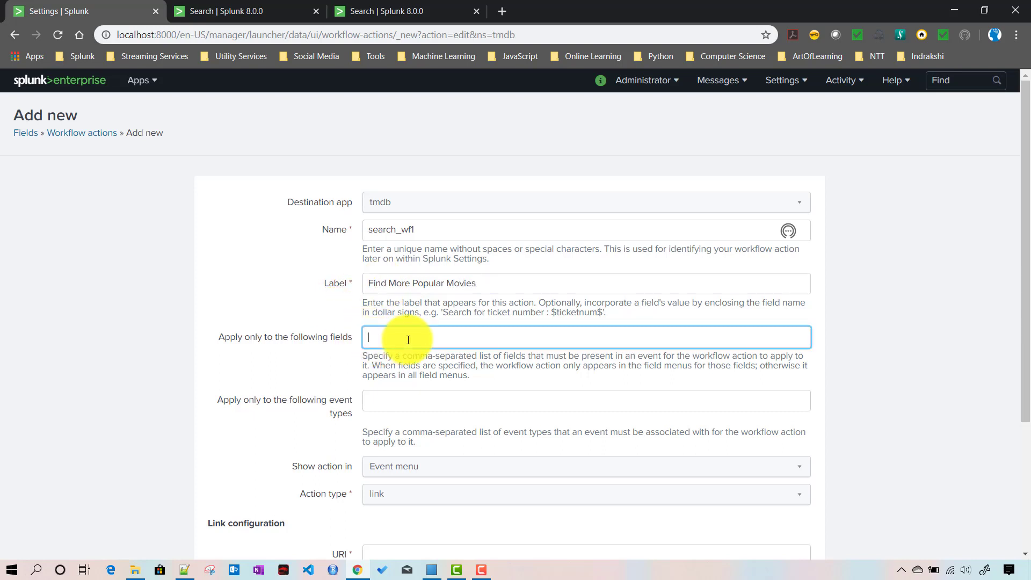
# Copy the field name popularity from an event into 'Apply only to the following fields'
pyautogui.click(228, 12)
pyautogui.scroll(5, 373, 228)
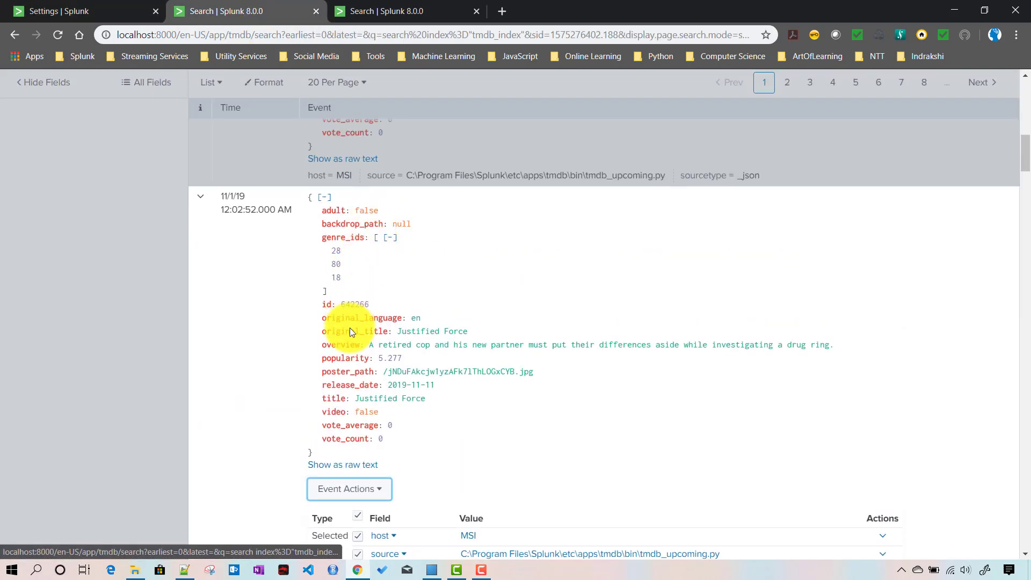
pyautogui.doubleClick(344, 358)
pyautogui.hotkey('ctrl', 'c')
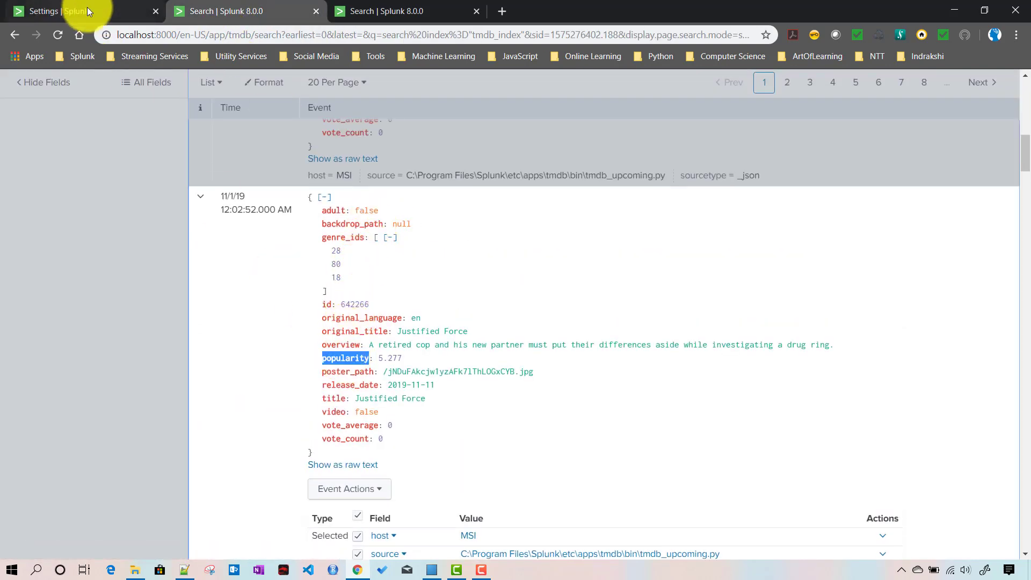
pyautogui.click(80, 11)
pyautogui.hotkey('ctrl', 'v')
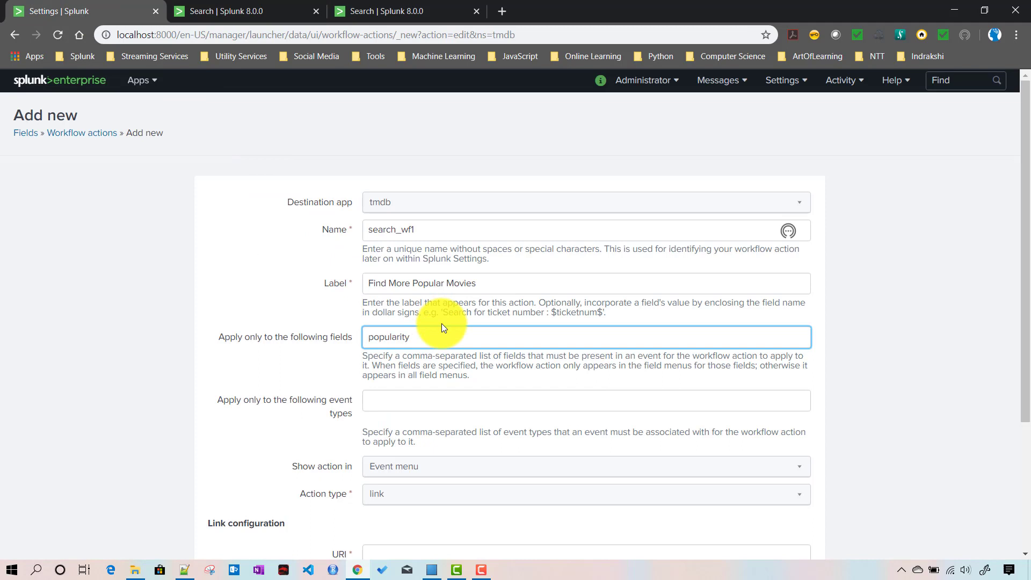
# Set Show action in to Fields menus and Action type to search
pyautogui.scroll(-2, 441, 325)
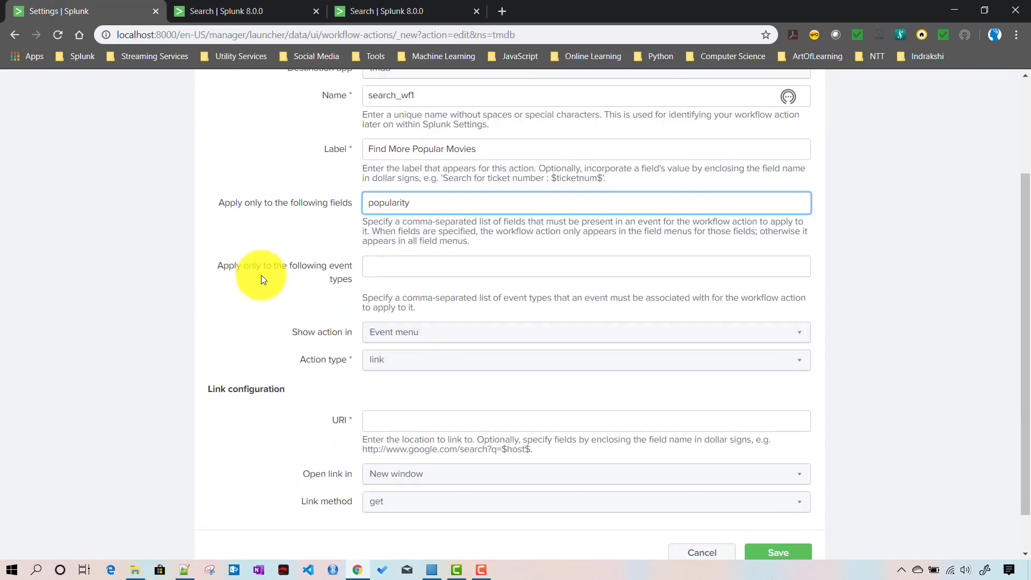
pyautogui.click(396, 335)
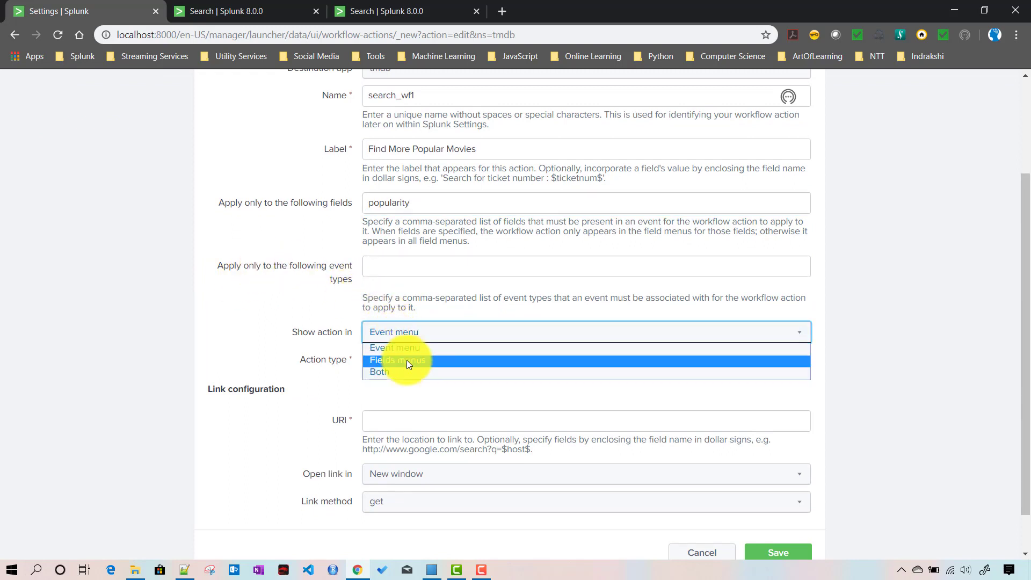
pyautogui.click(407, 359)
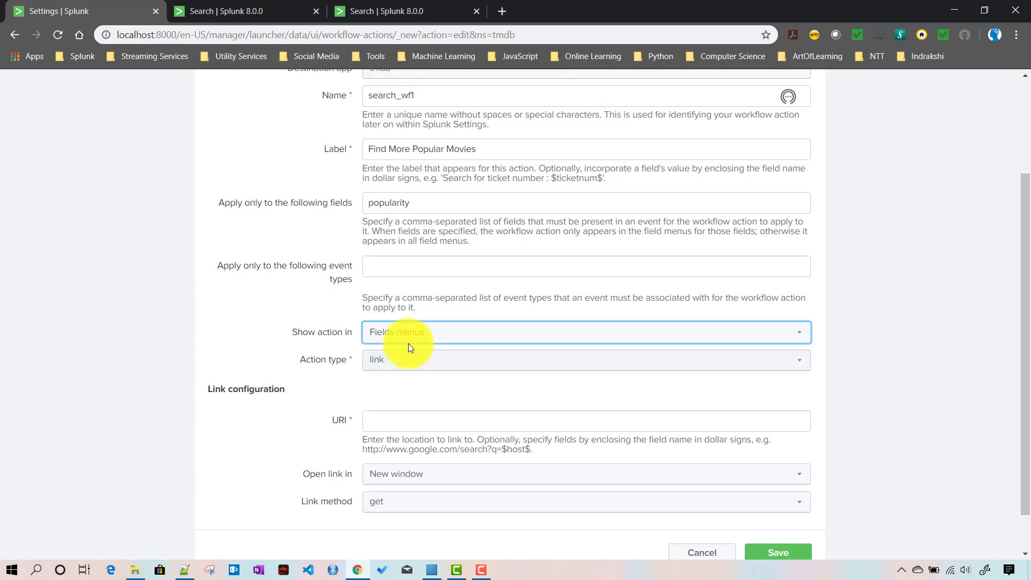
pyautogui.click(398, 359)
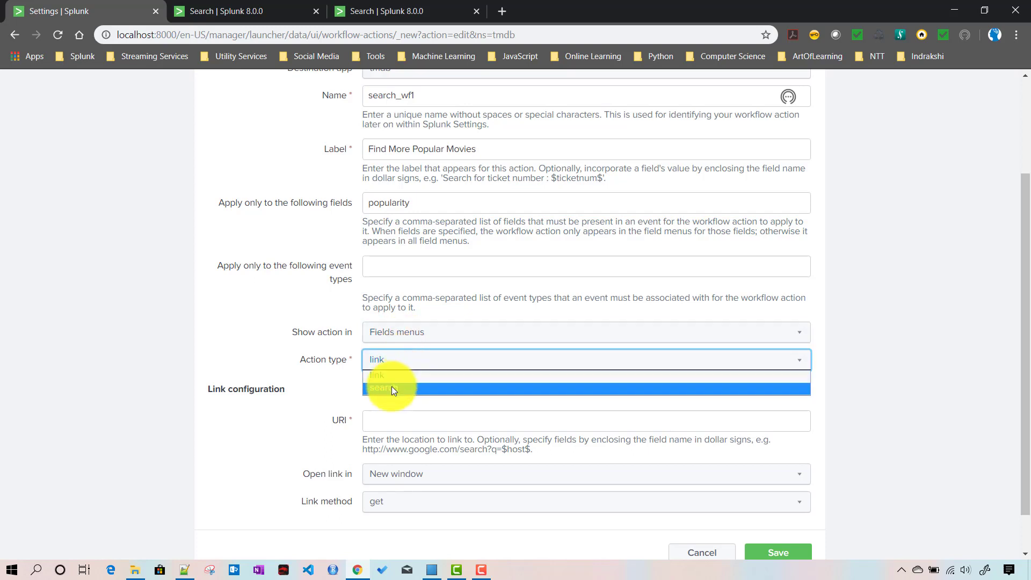
pyautogui.click(391, 386)
pyautogui.click(375, 421)
pyautogui.click(223, 13)
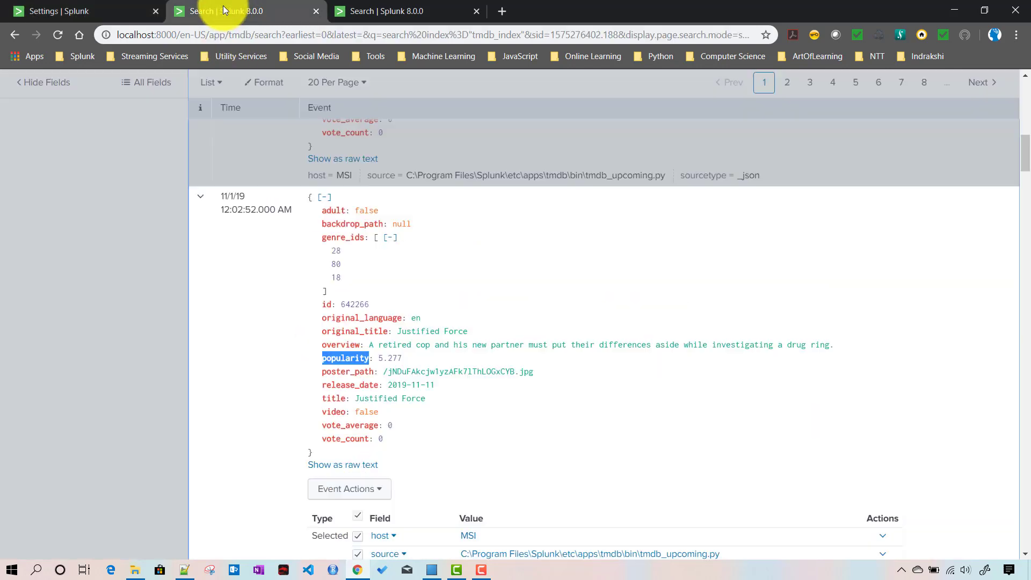
# Set the search string to index="tmdb_index" | where popularity > $popularity$ using the copied query
pyautogui.click(381, 12)
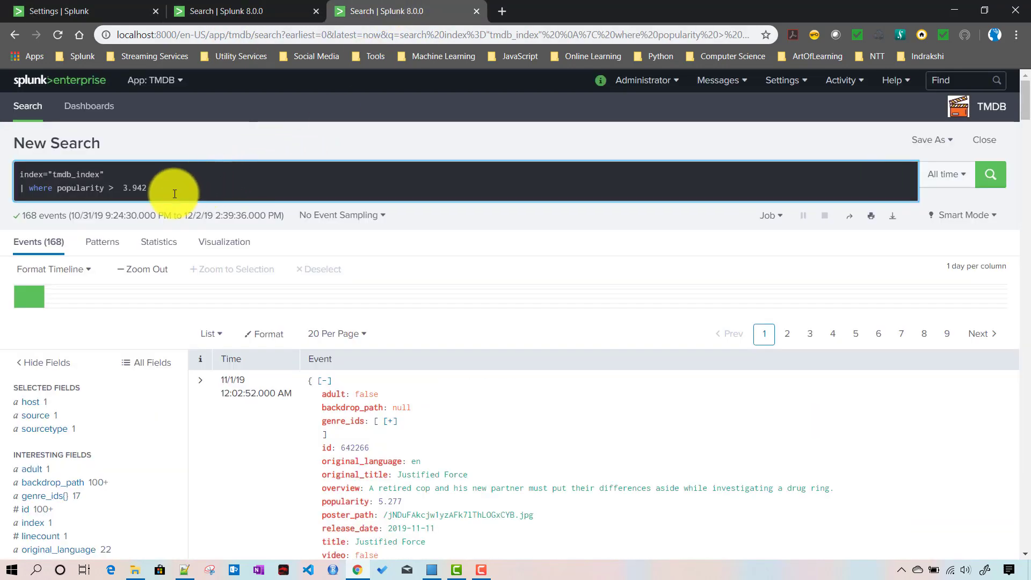
pyautogui.moveTo(120, 188); pyautogui.dragTo(2, 159)
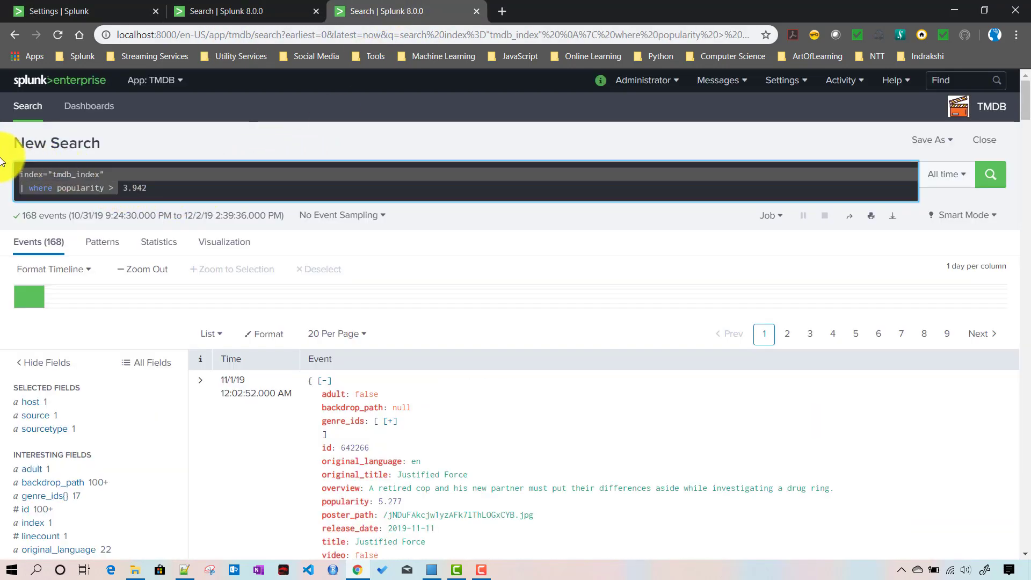
pyautogui.click(99, 12)
pyautogui.hotkey('ctrl', 'v')
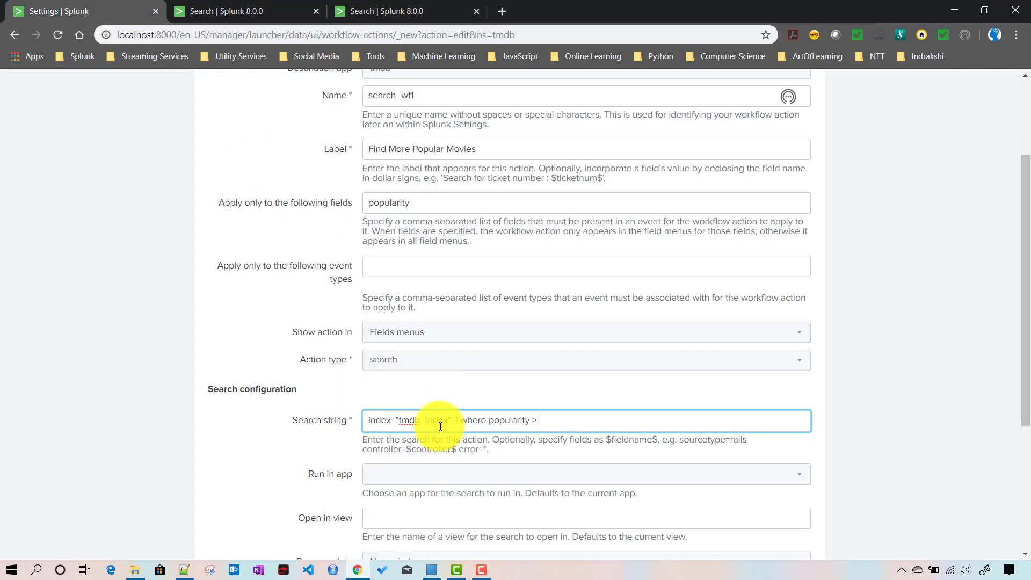
pyautogui.write('$$')
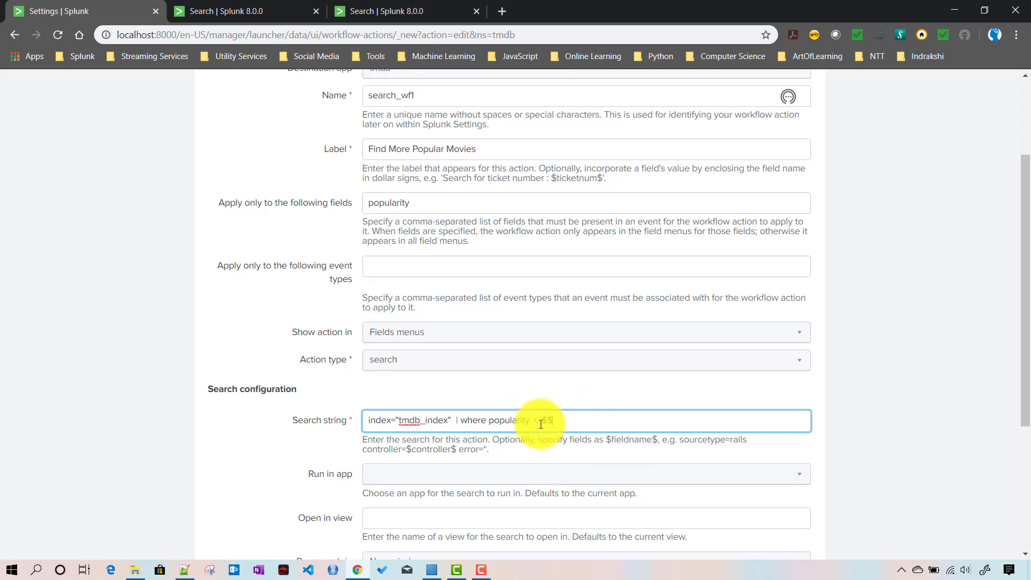
pyautogui.doubleClick(514, 419)
pyautogui.hotkey('ctrl', 'c')
pyautogui.click(546, 420)
pyautogui.hotkey('ctrl', 'v')
pyautogui.scroll(-3, 553, 420)
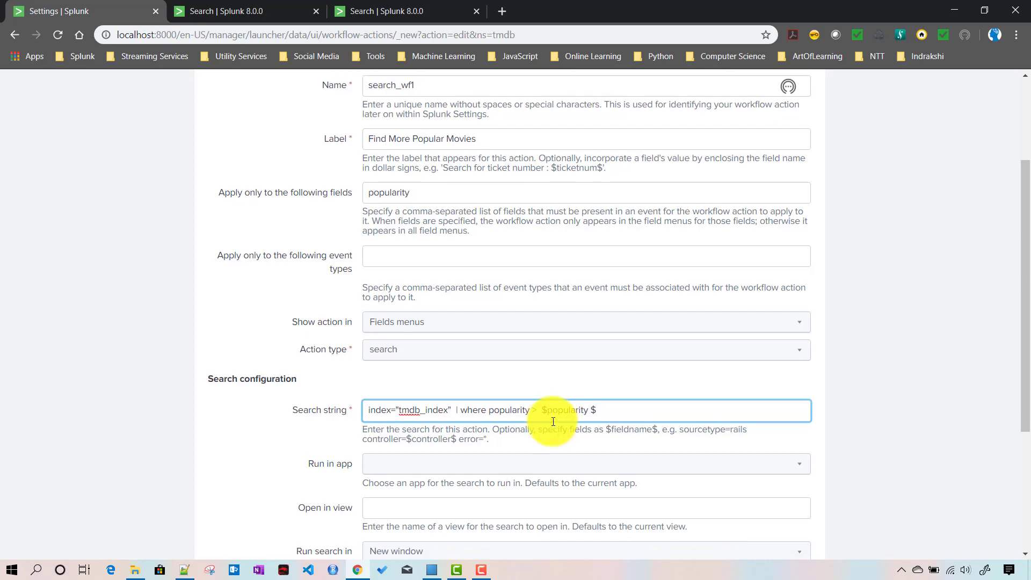
# Run the action's search in the tmdb app, earliest time 0, latest time now, and save
pyautogui.click(428, 343)
pyautogui.click(414, 321)
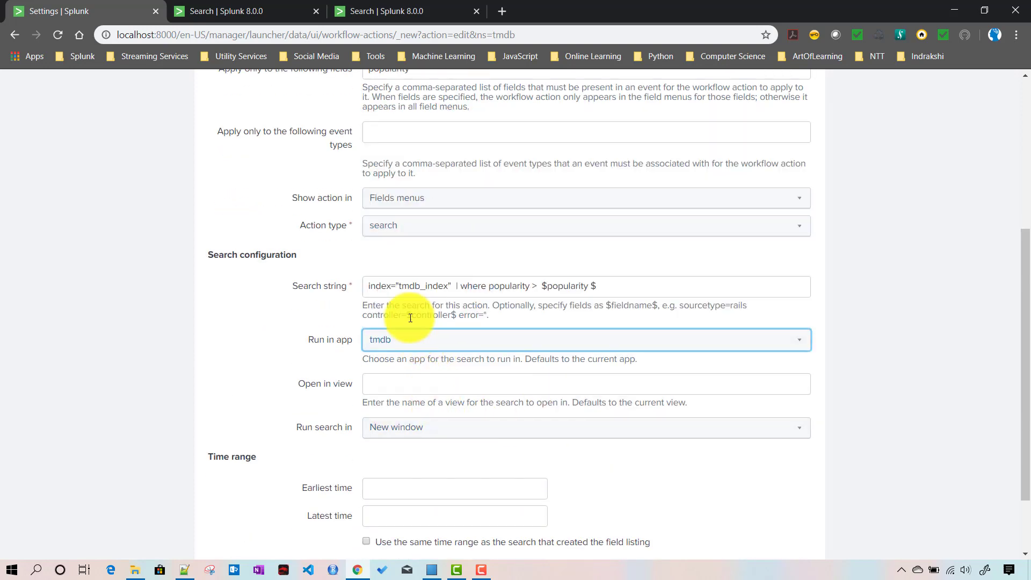
pyautogui.scroll(-2, 525, 395)
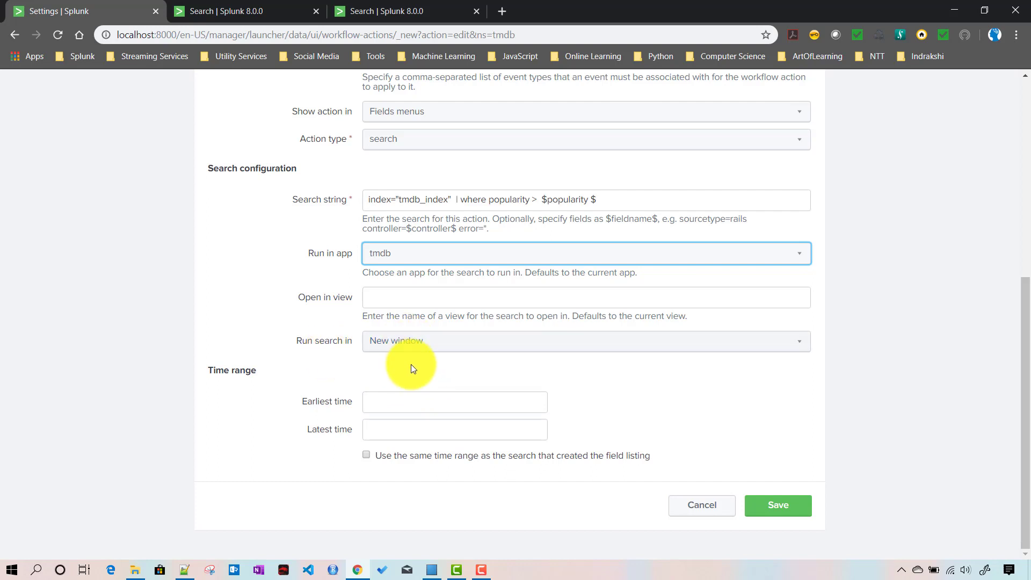
pyautogui.click(393, 405)
pyautogui.write('0')
pyautogui.click(396, 425)
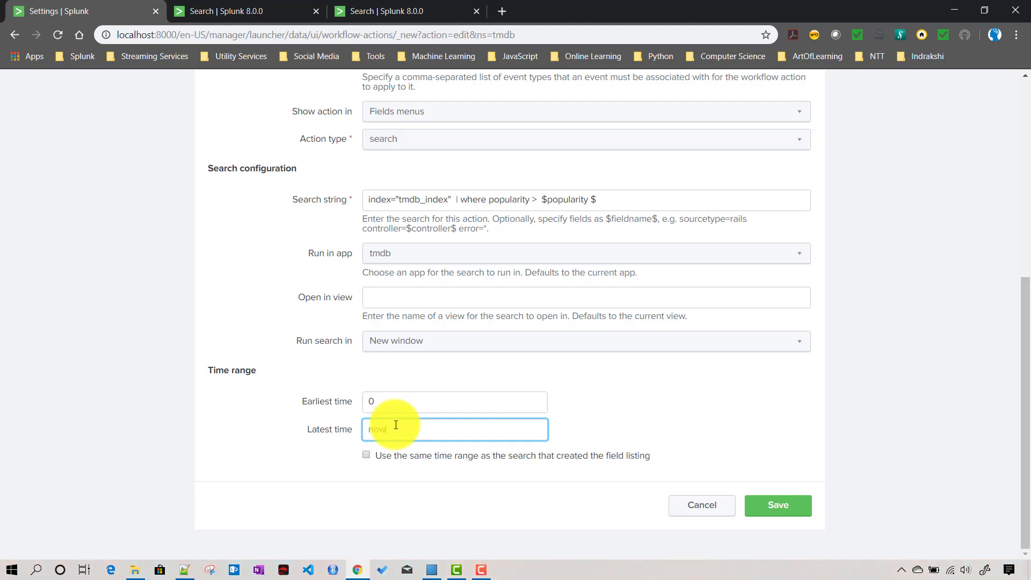
pyautogui.write('now')
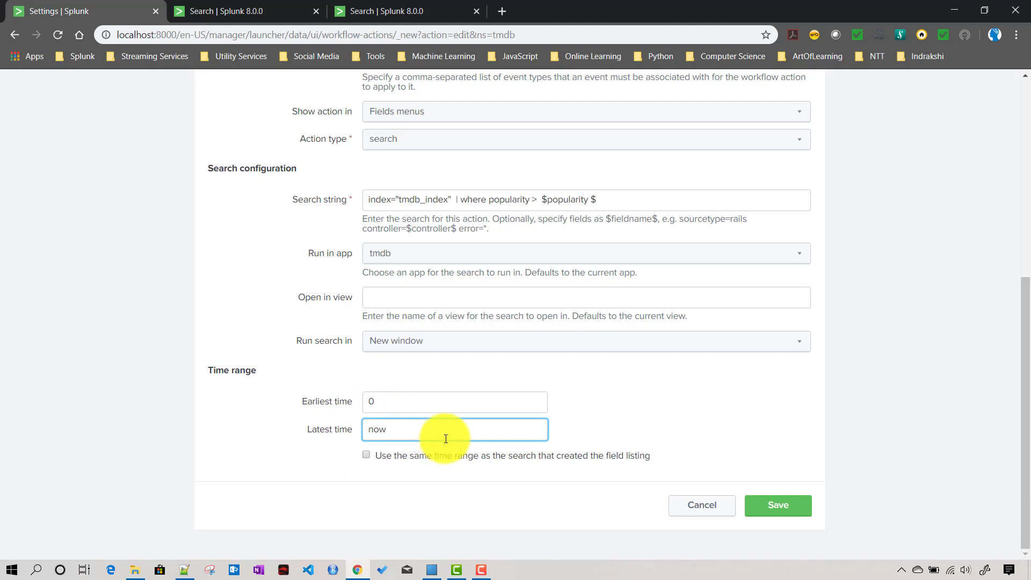
pyautogui.click(780, 509)
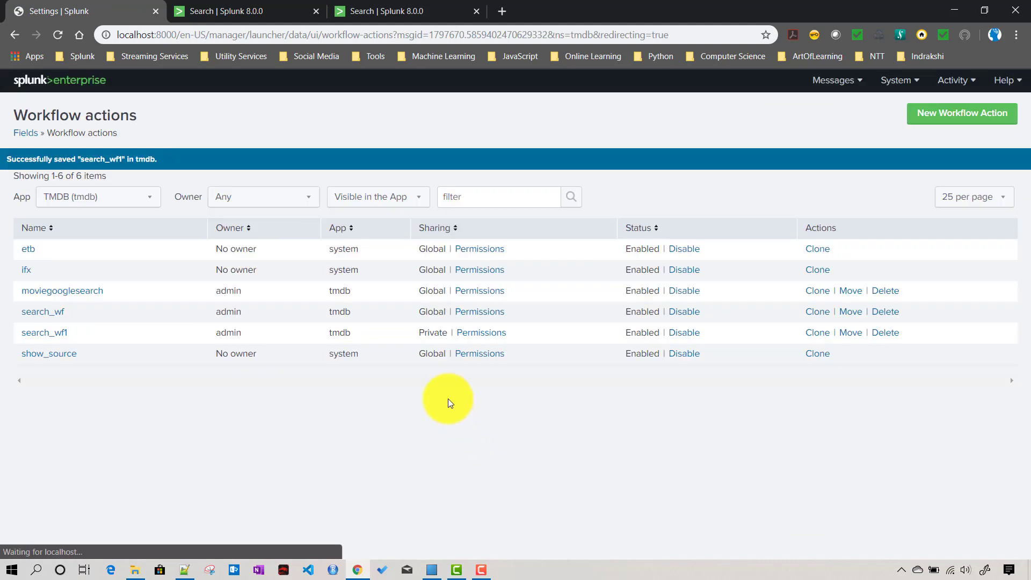
# Share search_wf1 to All apps (system) with Everyone read and write permissions
pyautogui.click(484, 331)
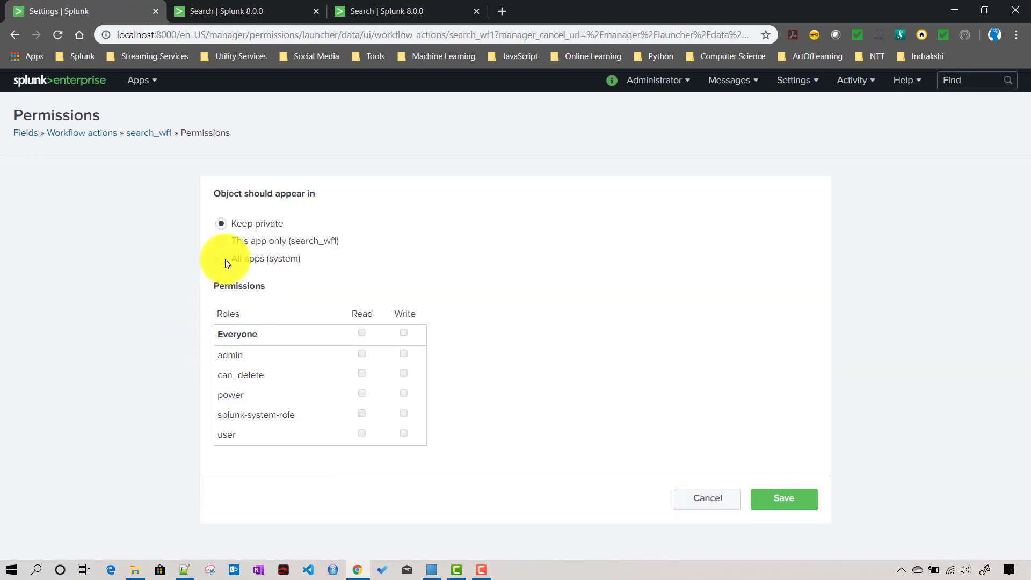
pyautogui.click(225, 259)
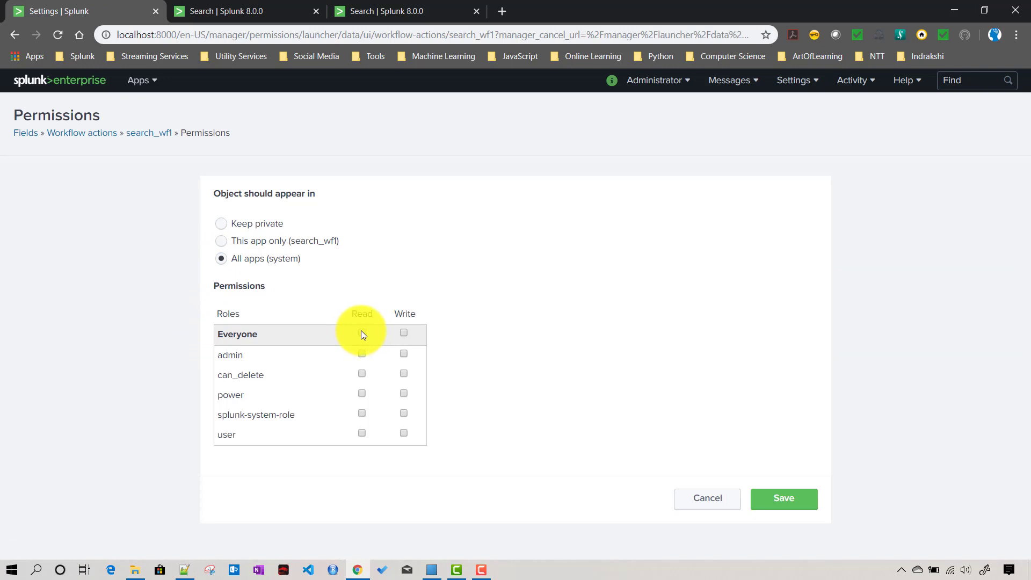
pyautogui.click(360, 331)
pyautogui.click(402, 332)
pyautogui.click(794, 507)
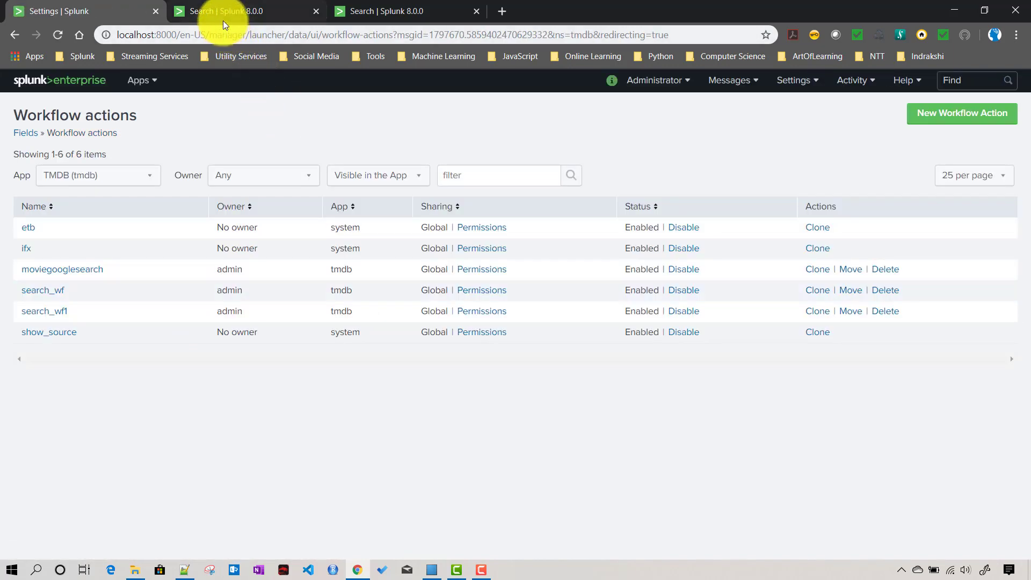
pyautogui.click(224, 18)
pyautogui.scroll(10, 177, 294)
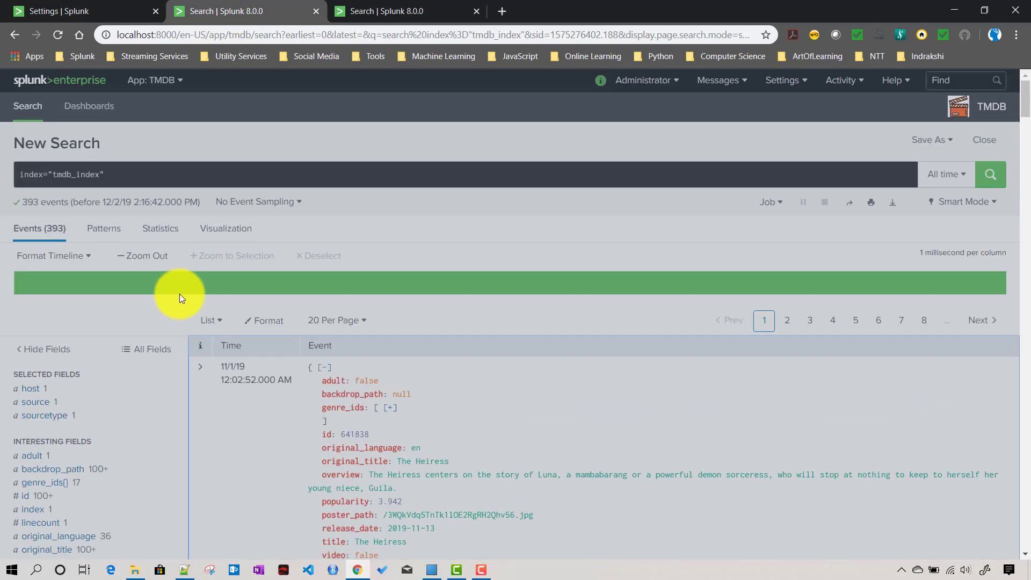
# Replace the query with index="tmdb_index" and run it over All time
pyautogui.scroll(-5, 117, 180)
pyautogui.click(116, 177)
pyautogui.scroll(5, 156, 299)
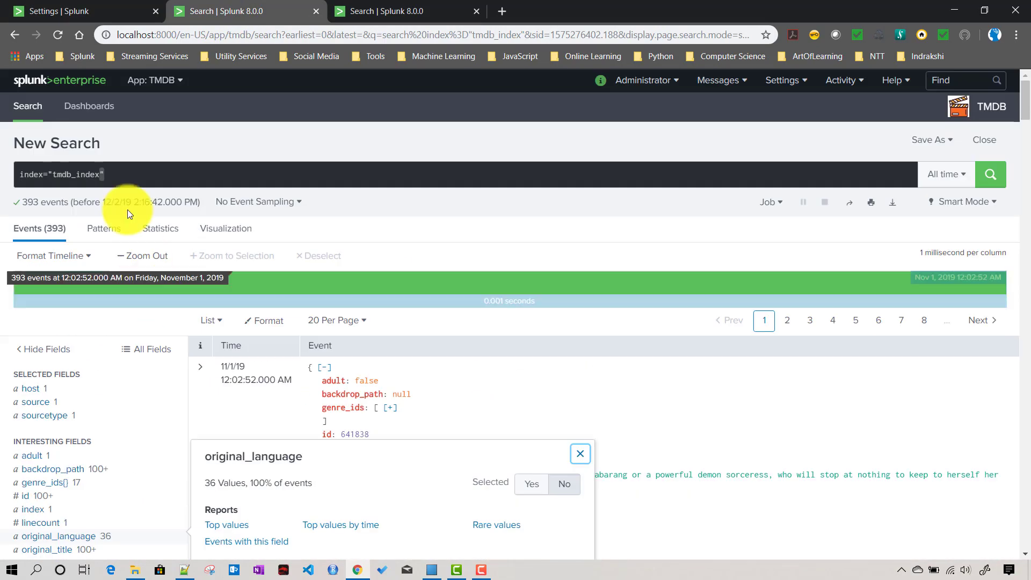
pyautogui.tripleClick(110, 177)
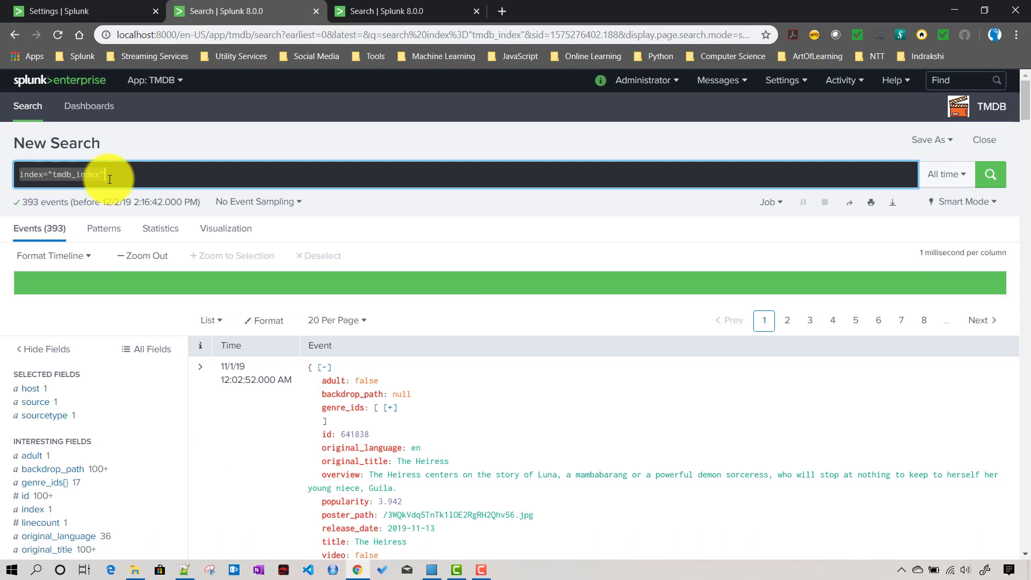
pyautogui.press('BackSpace')
pyautogui.press('Return')
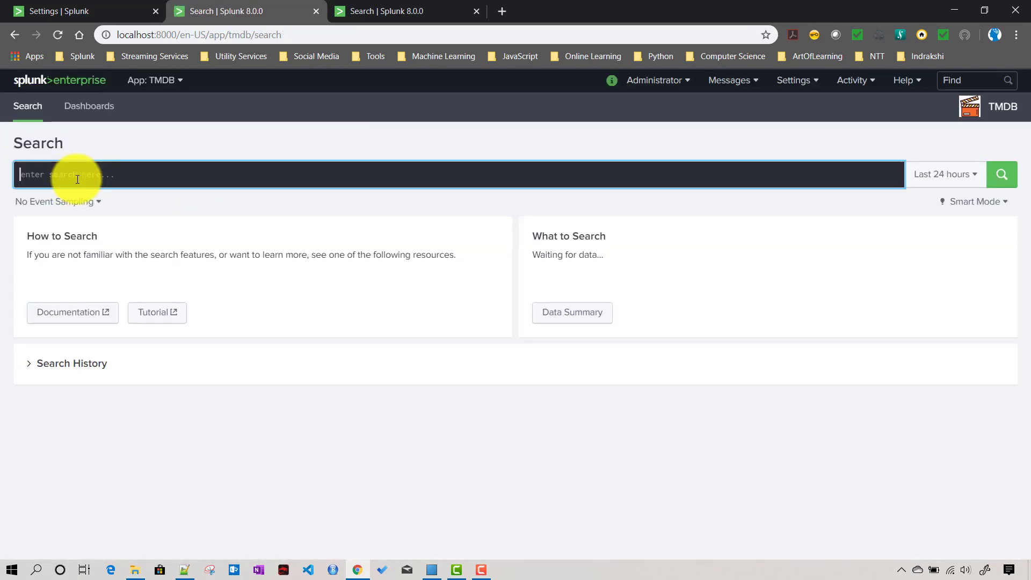
pyautogui.hotkey('ctrl', 'v')
pyautogui.click(940, 175)
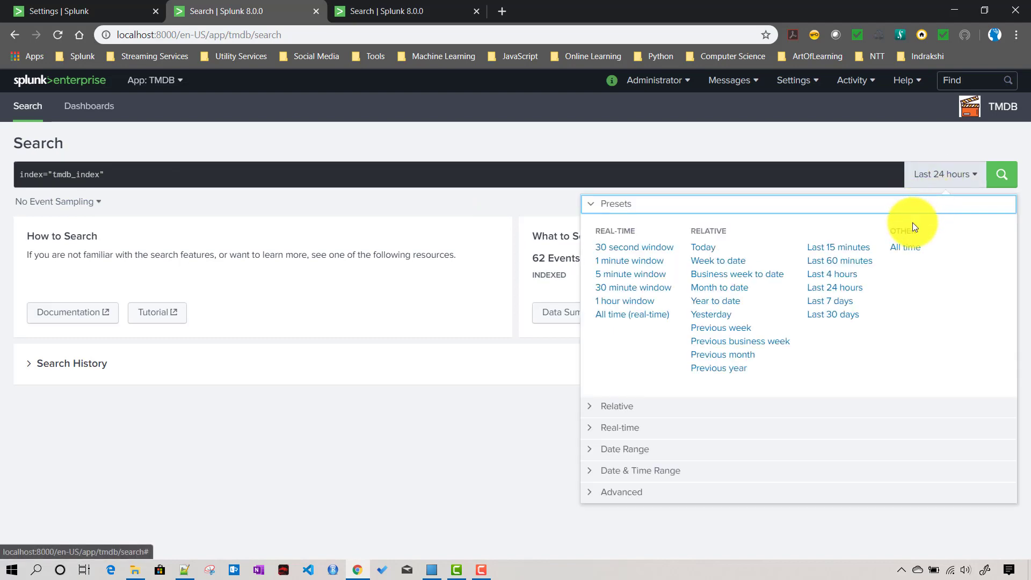
pyautogui.click(908, 248)
pyautogui.click(1001, 175)
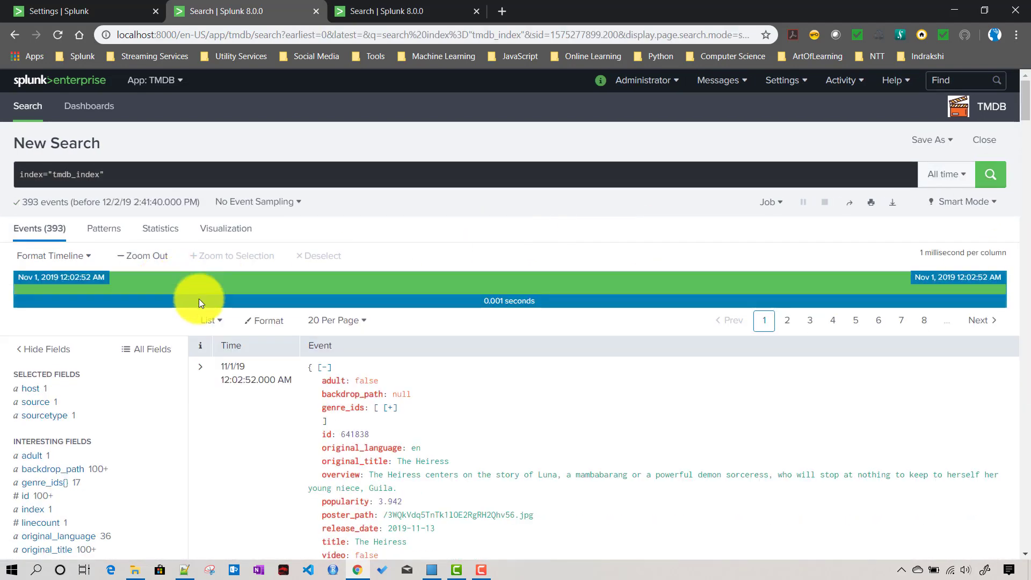
# Expand The Heiress event's details and view its event actions
pyautogui.click(202, 371)
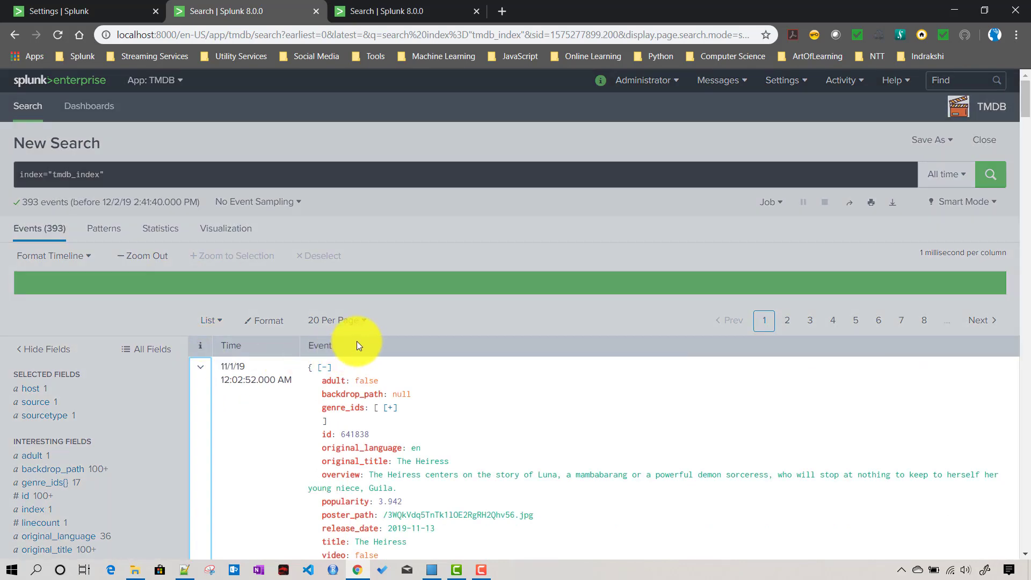
pyautogui.scroll(-6, 357, 340)
pyautogui.click(337, 298)
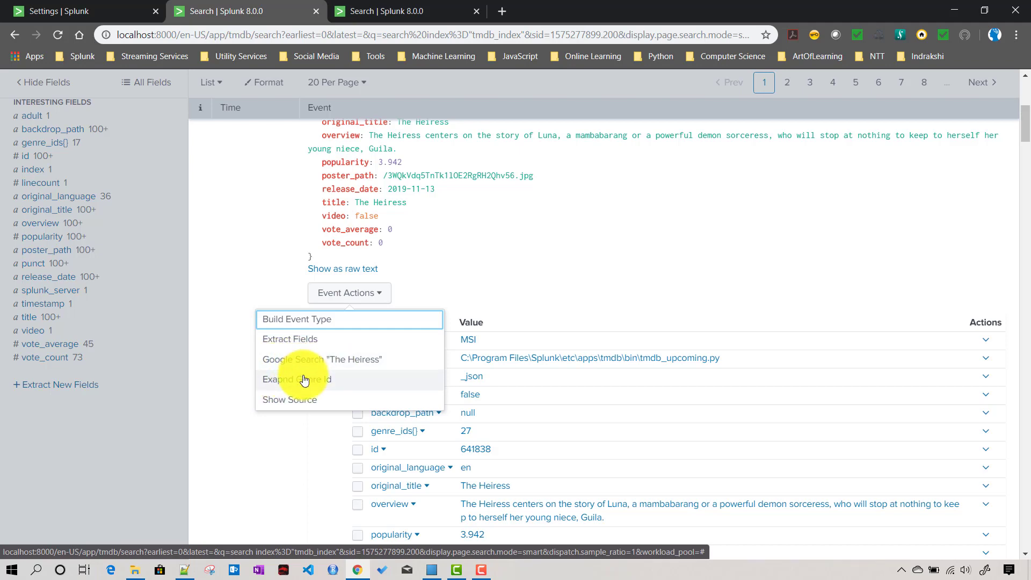
# Run Find More Popular Movies on the popularity field and inspect the missing-comparison error
pyautogui.click(671, 221)
pyautogui.scroll(-2, 671, 225)
pyautogui.scroll(-2, 671, 224)
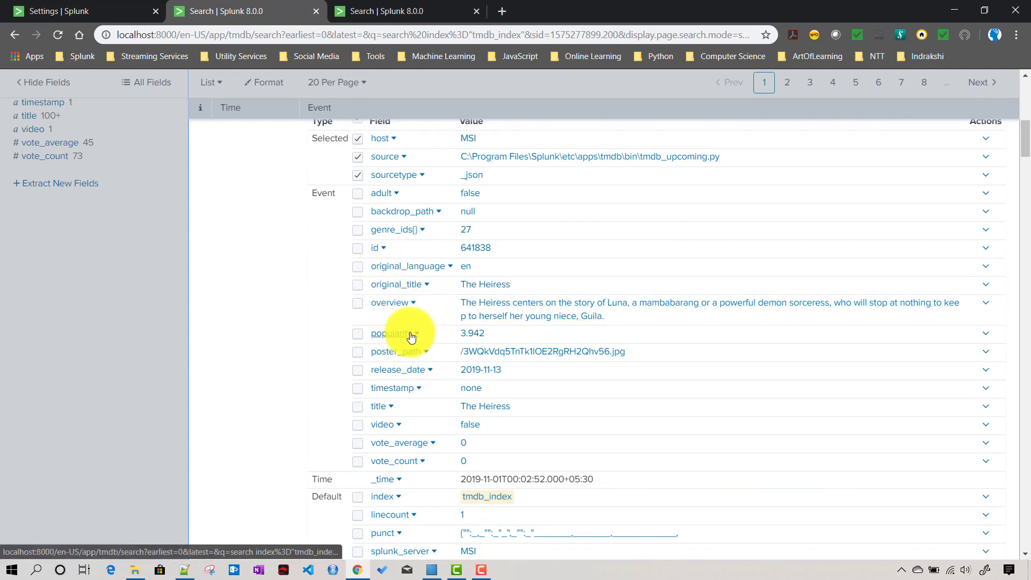
pyautogui.click(984, 337)
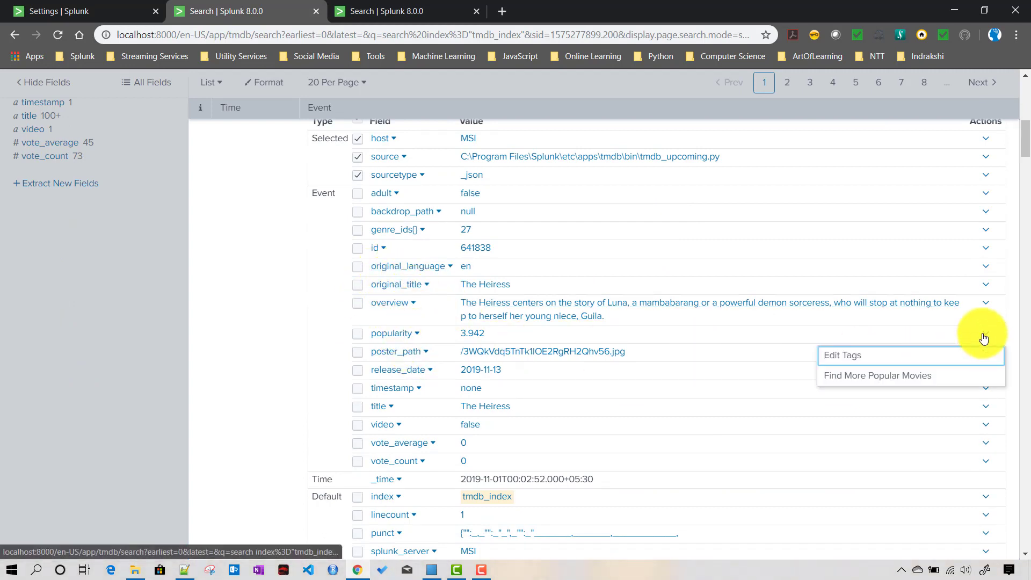
pyautogui.click(862, 376)
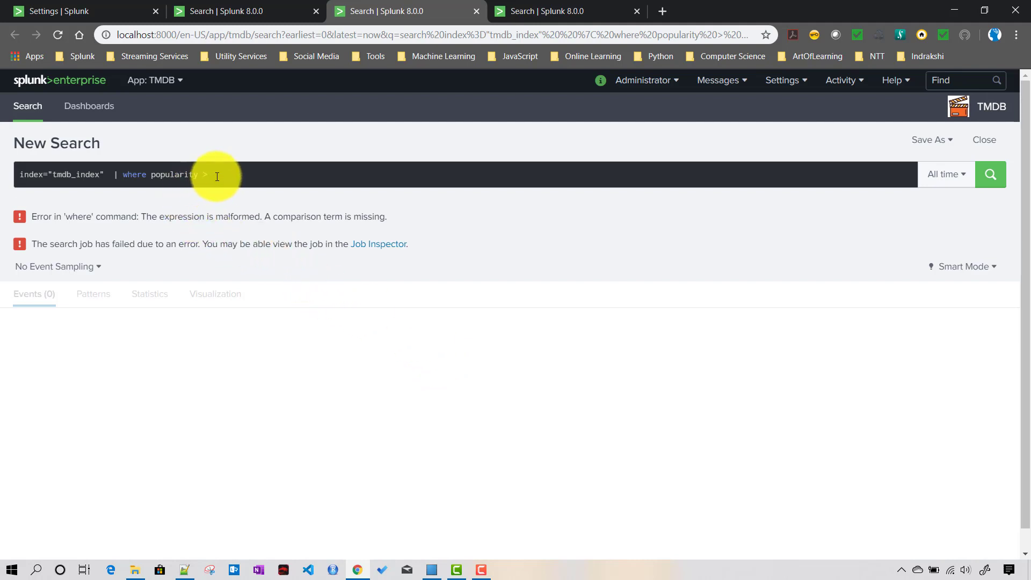
pyautogui.click(217, 176)
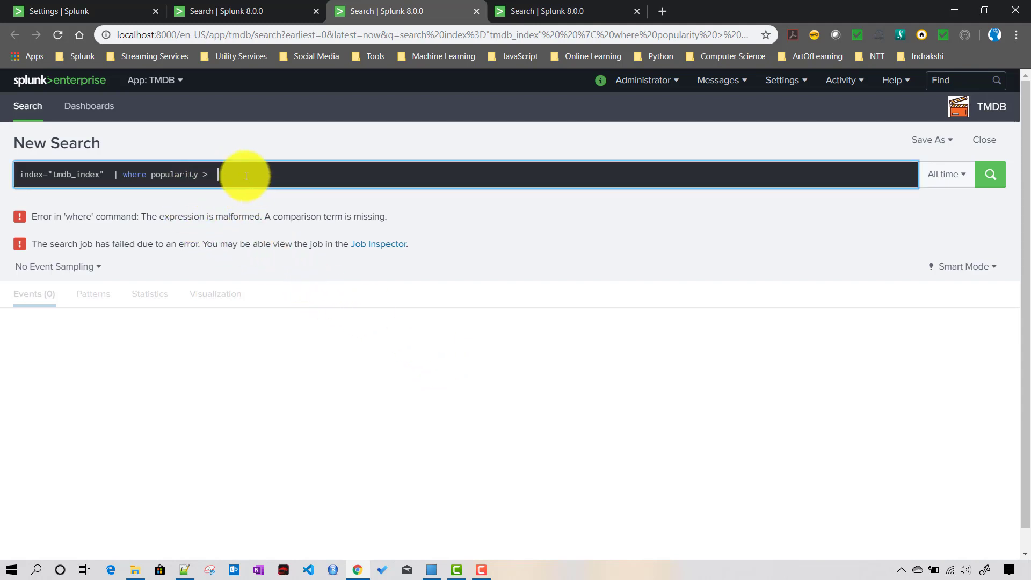
pyautogui.click(81, 9)
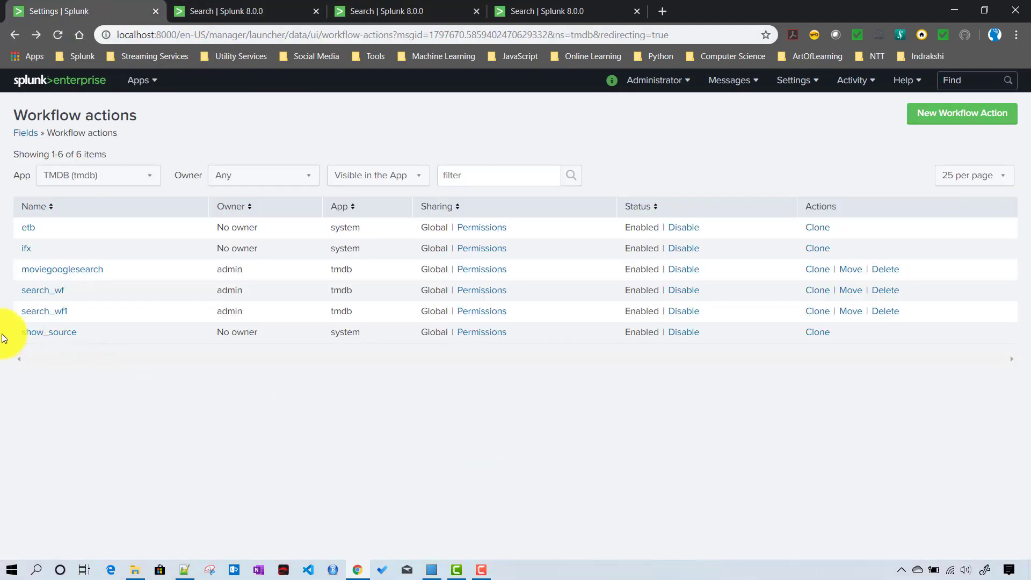
# Remove the stray space in search_wf1's token so it reads $popularity$, and save
pyautogui.click(36, 316)
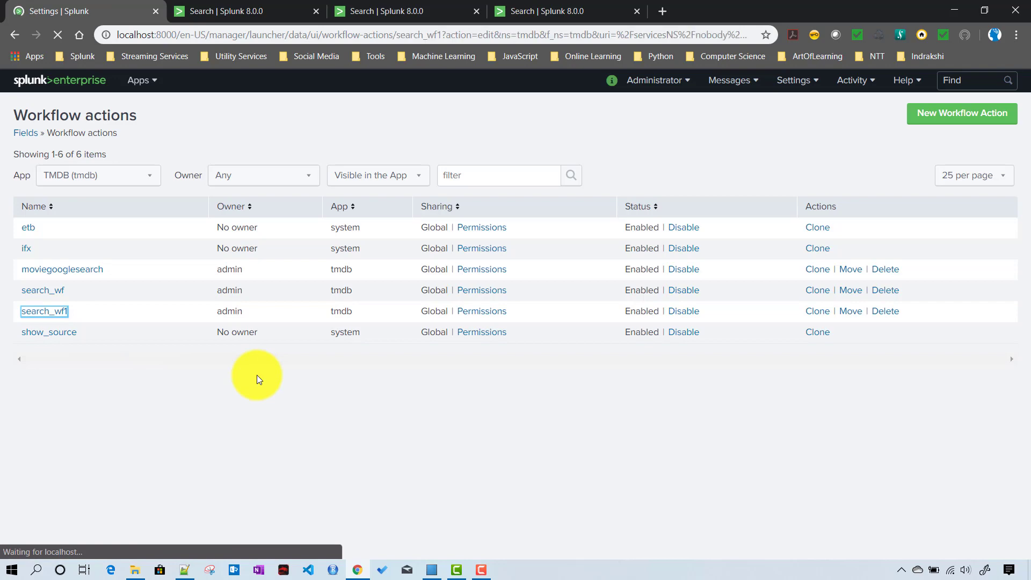
pyautogui.scroll(-4, 222, 377)
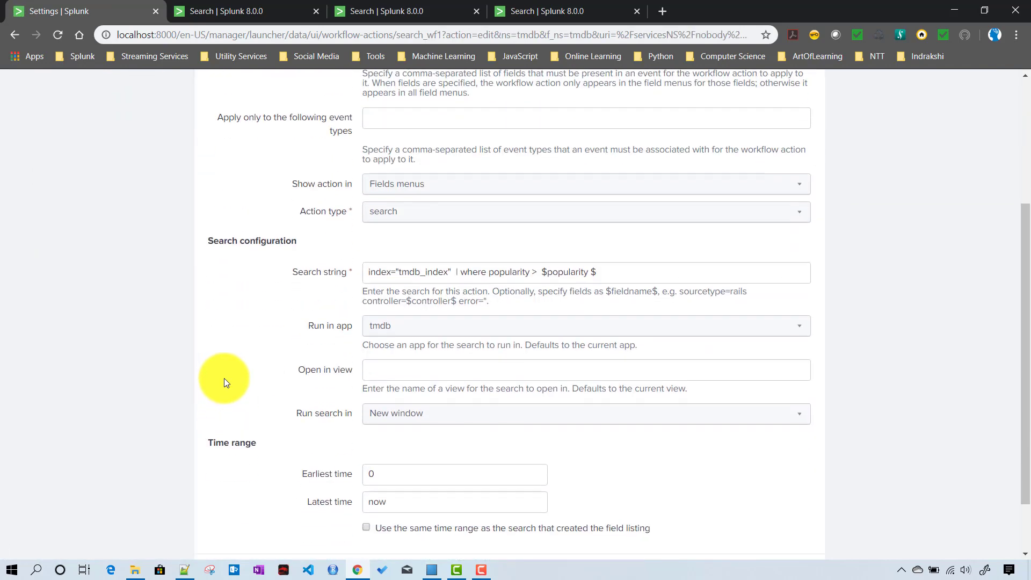
pyautogui.click(592, 272)
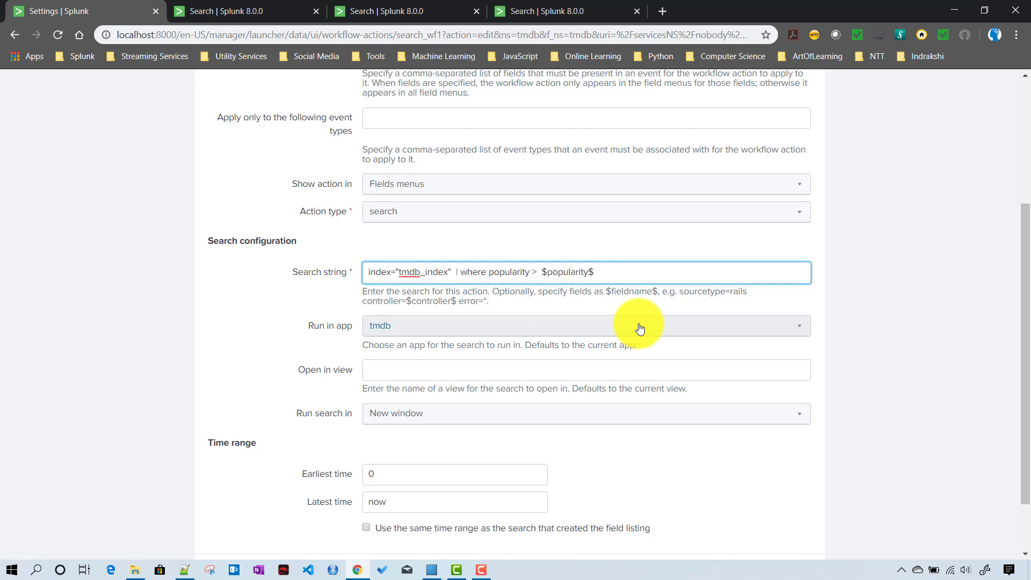
pyautogui.scroll(-2, 773, 429)
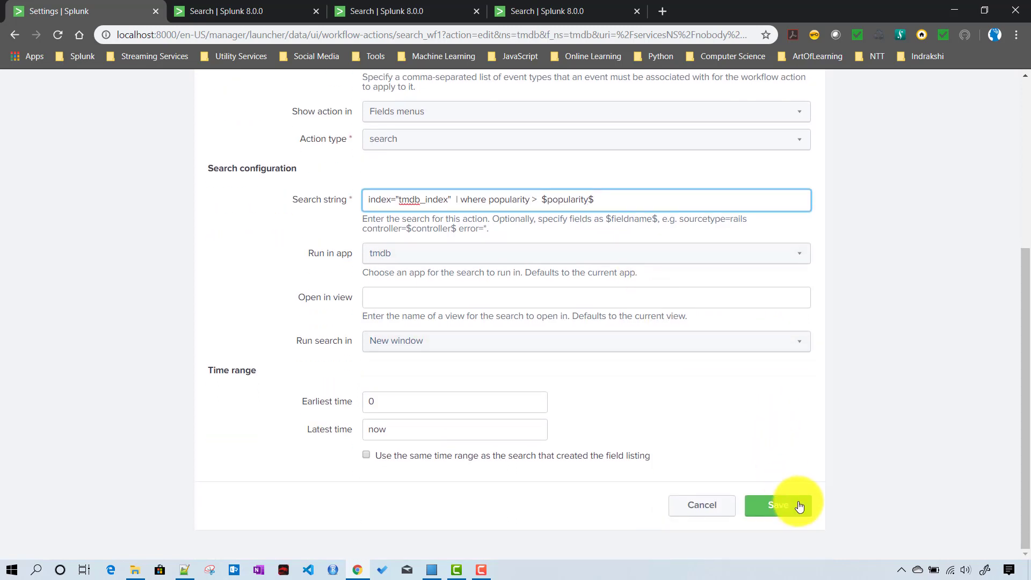
pyautogui.click(794, 508)
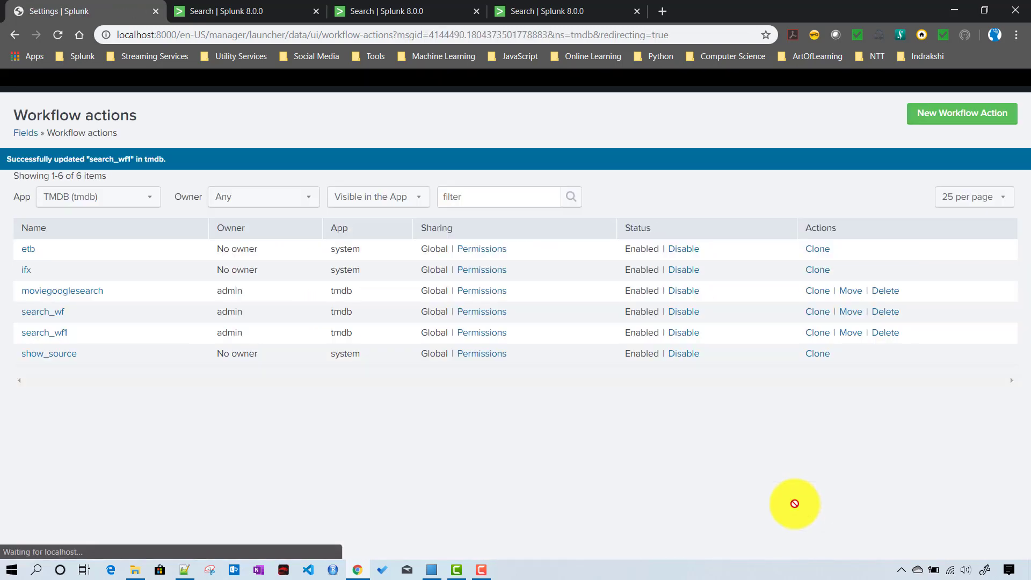
# Rerun the index="tmdb_index" search on a fresh search page over All time
pyautogui.click(223, 19)
pyautogui.scroll(10, 268, 333)
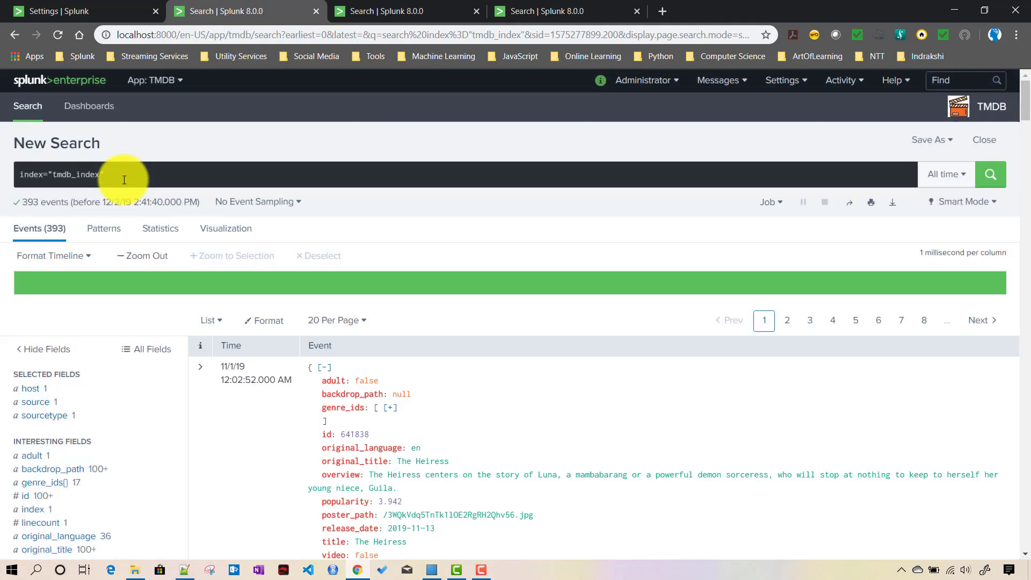
pyautogui.tripleClick(124, 179)
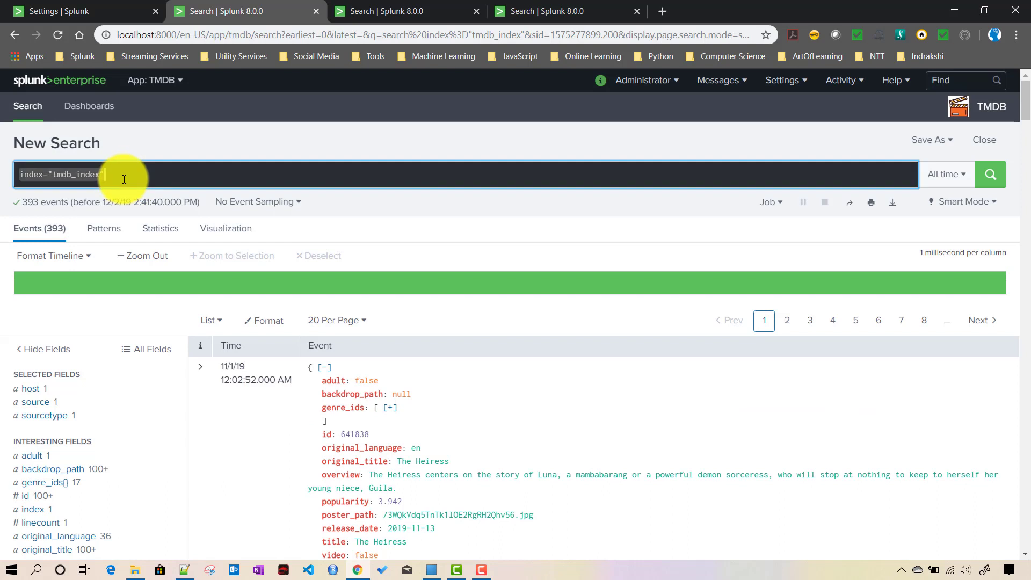
pyautogui.click(27, 106)
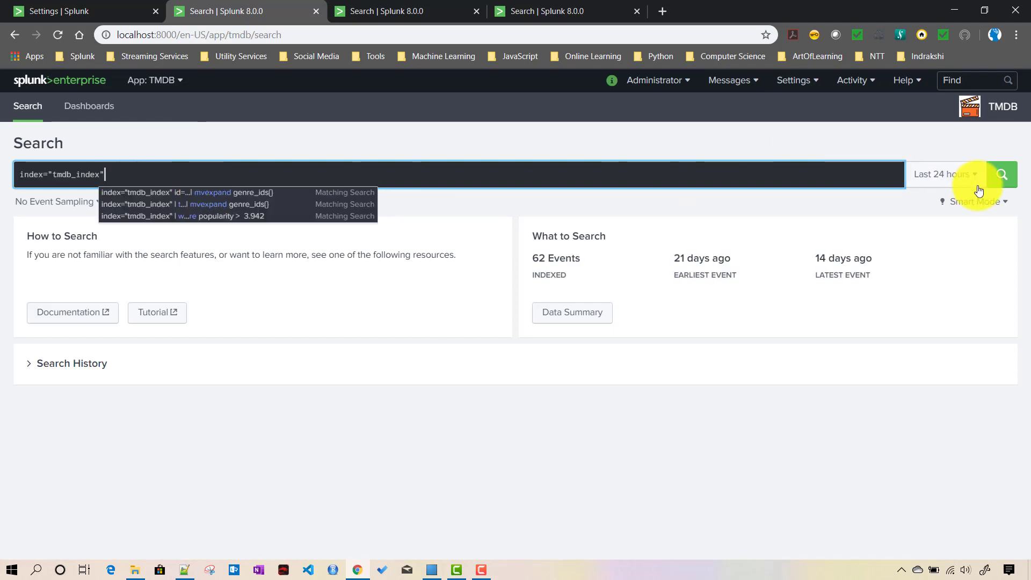
pyautogui.click(945, 174)
pyautogui.click(925, 244)
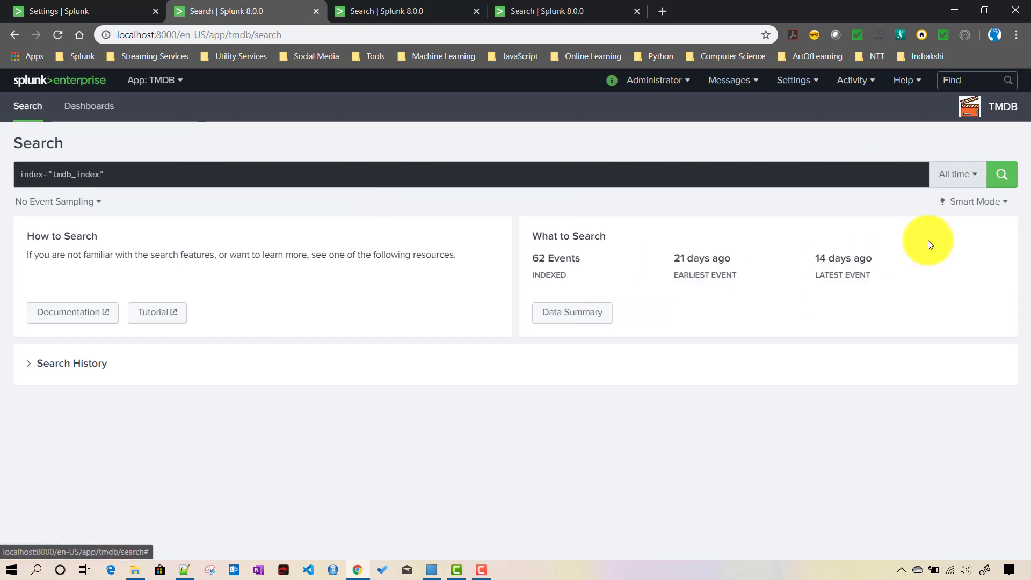
pyautogui.click(1002, 174)
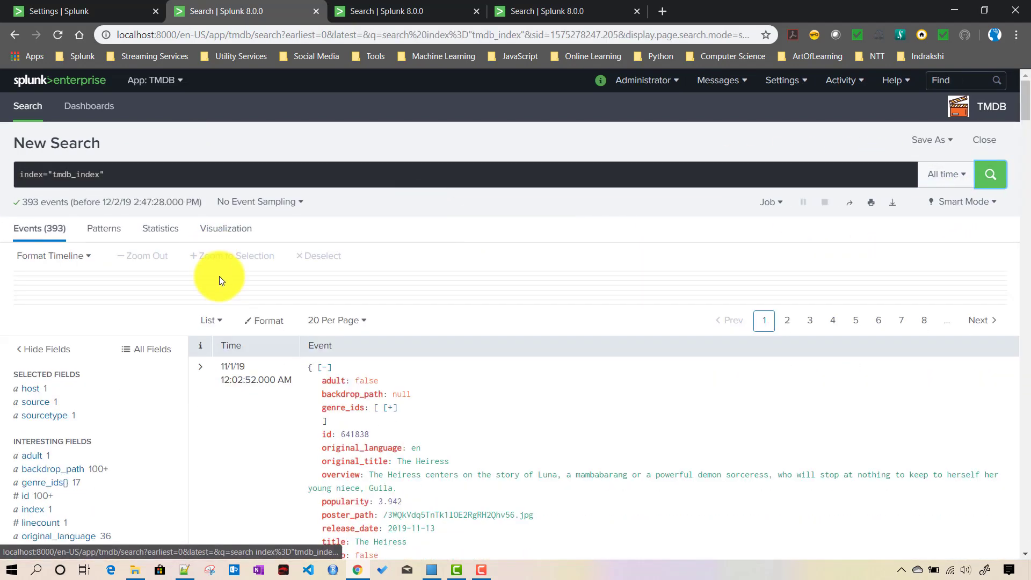
# Close the failed results tab and run Find More Popular Movies on the first event's 3.942 popularity
pyautogui.scroll(-4, 223, 274)
pyautogui.click(477, 10)
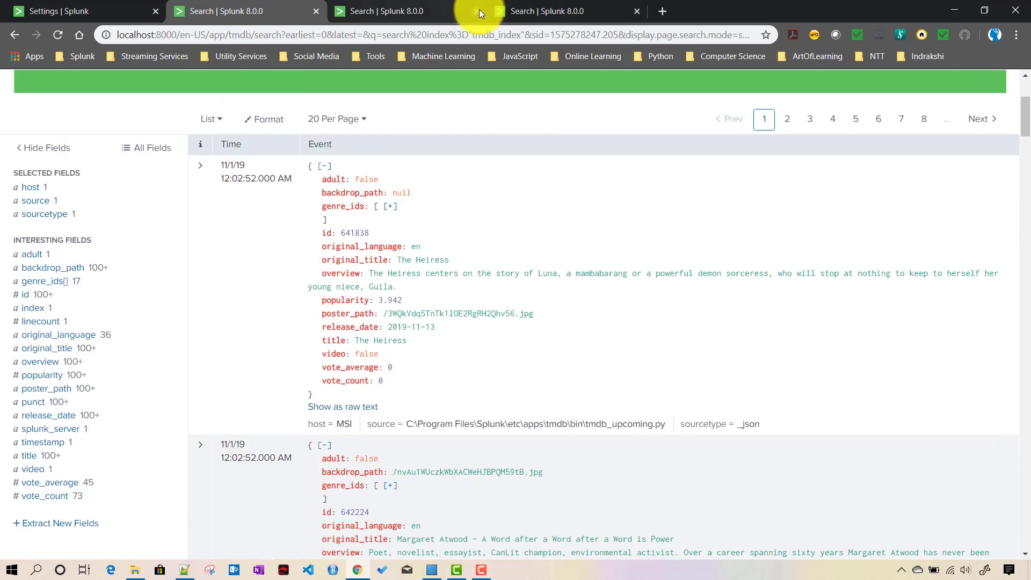
pyautogui.click(477, 10)
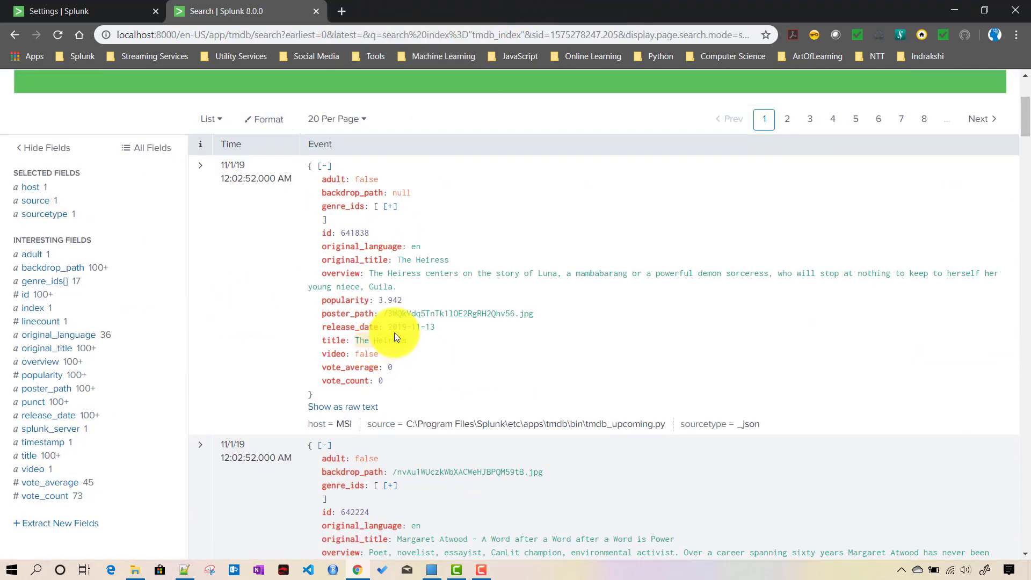
pyautogui.click(200, 166)
pyautogui.scroll(-3, 430, 391)
pyautogui.scroll(-5, 547, 366)
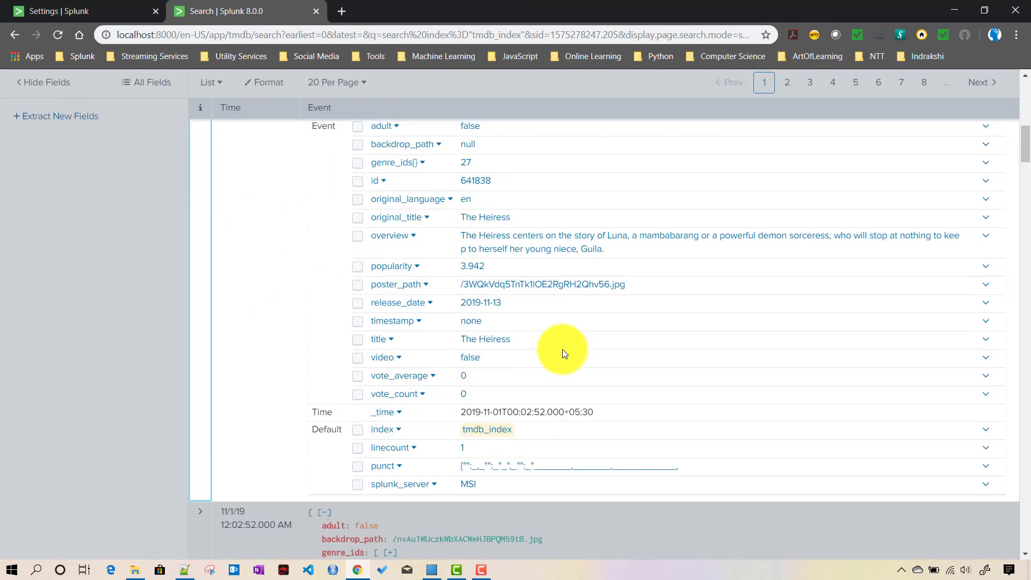
pyautogui.click(985, 266)
pyautogui.click(916, 310)
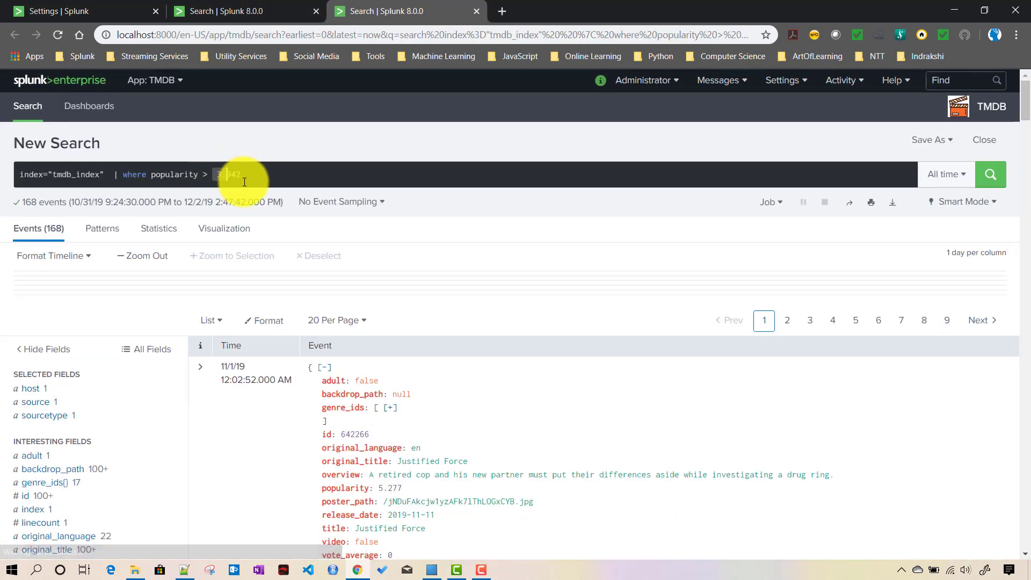
# Check the query's popularity > 3.942 threshold against the 5.277 popularity of Justified Force
pyautogui.moveTo(217, 175); pyautogui.dragTo(254, 182)
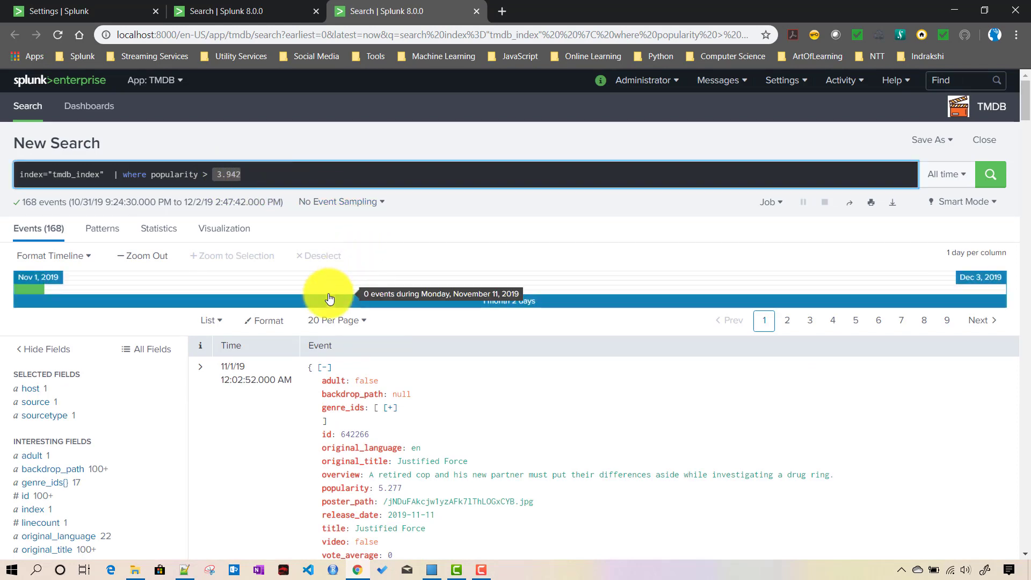
pyautogui.scroll(-3, 346, 400)
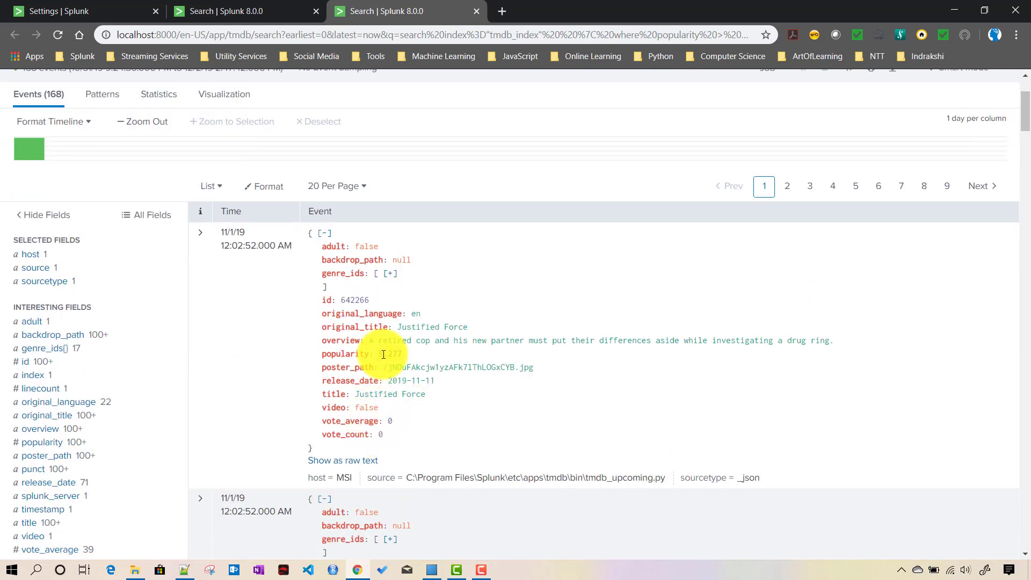
pyautogui.doubleClick(386, 353)
pyautogui.scroll(3, 376, 333)
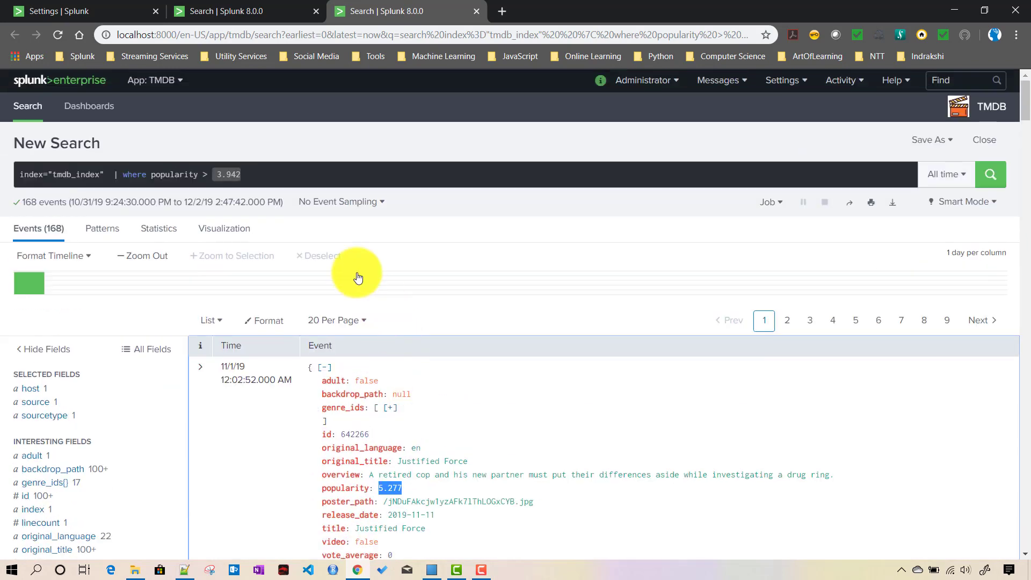
# Compare with the original event's 3.942 popularity, then review the 168 more popular results
pyautogui.click(220, 10)
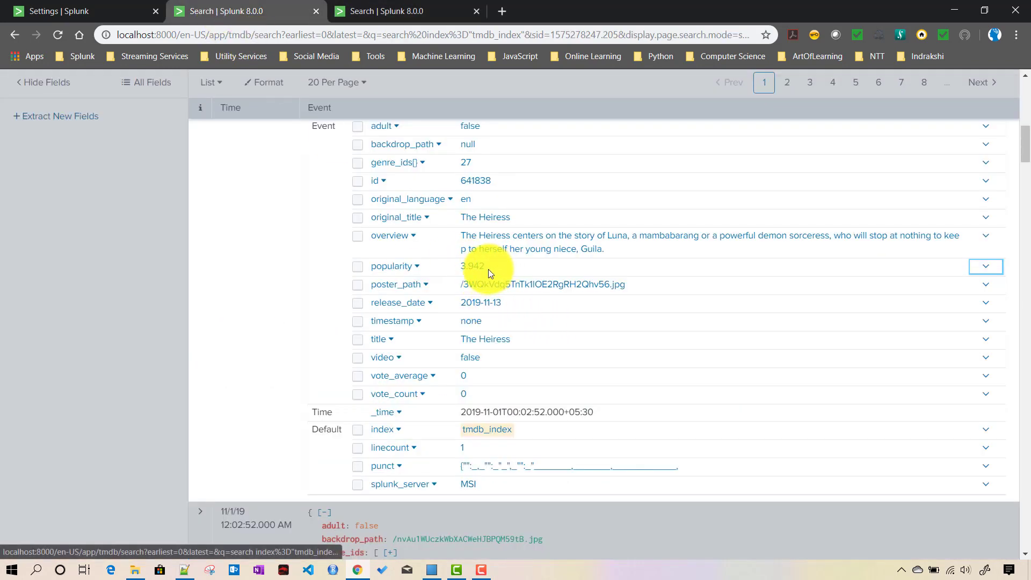
pyautogui.click(374, 11)
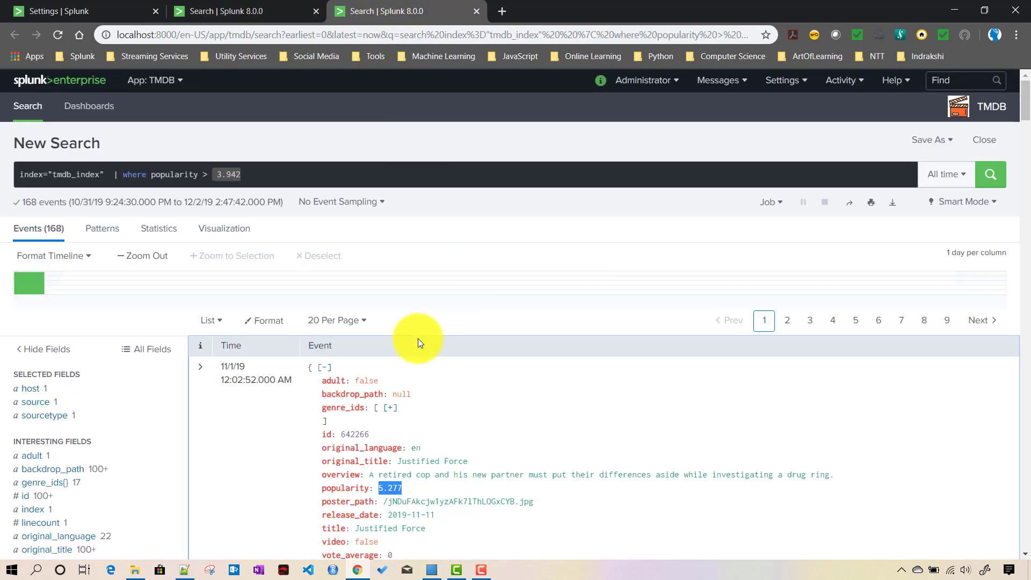
pyautogui.scroll(-4, 420, 342)
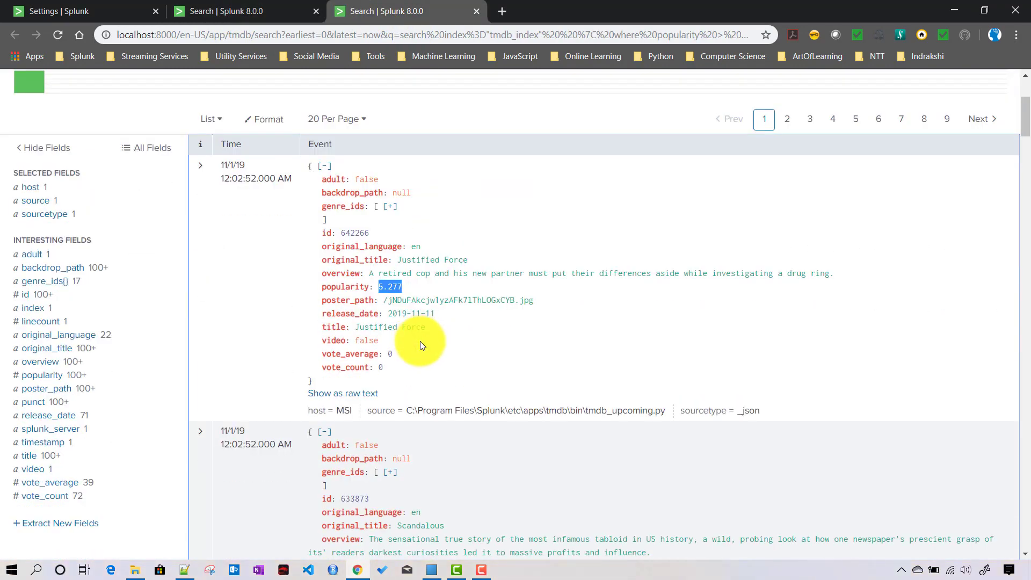
pyautogui.scroll(4, 419, 342)
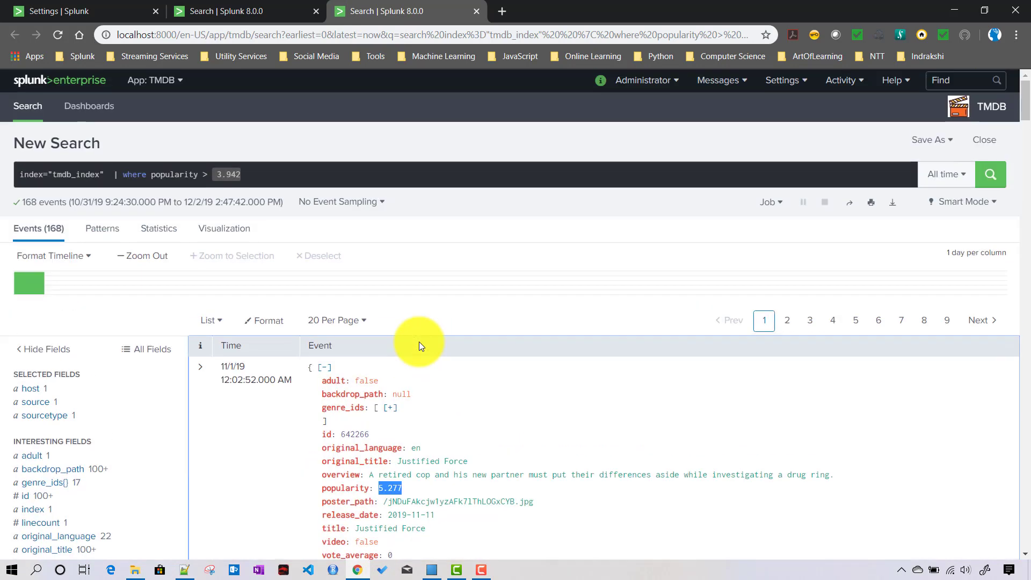